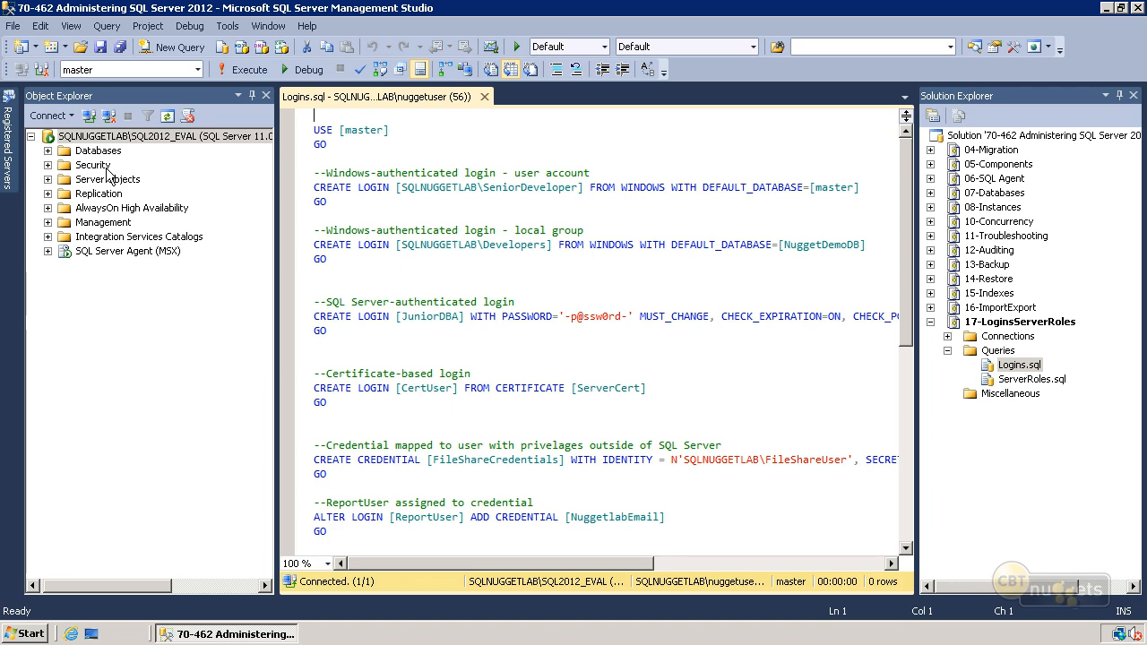
- Compare the server-level Security folder with the Security folder inside the NuggetDemoDB database, collapsing Databases when done
{"action": "left_click", "coordinate": [48, 165]}
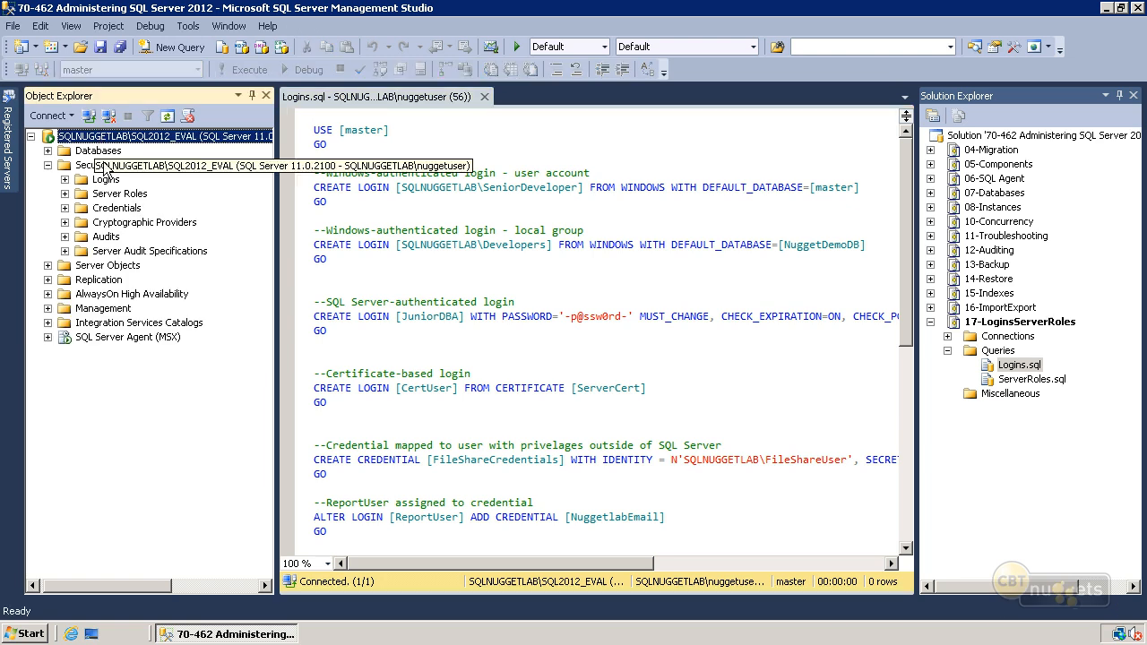
{"action": "left_click", "coordinate": [48, 151]}
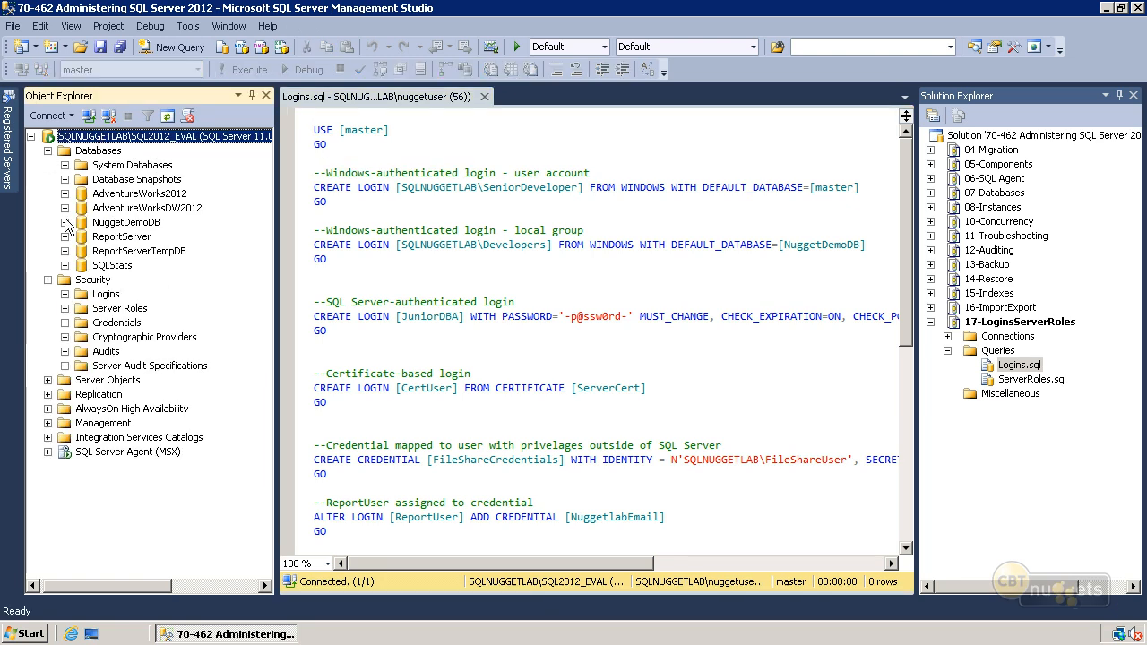
{"action": "left_click", "coordinate": [65, 222]}
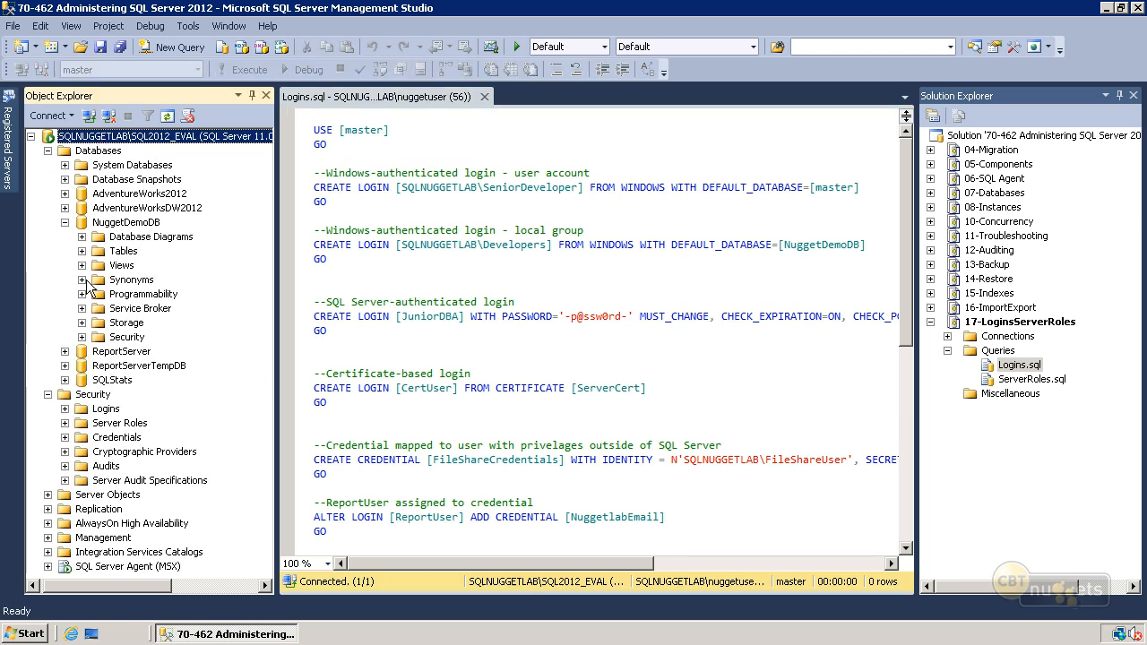
{"action": "left_click", "coordinate": [82, 338]}
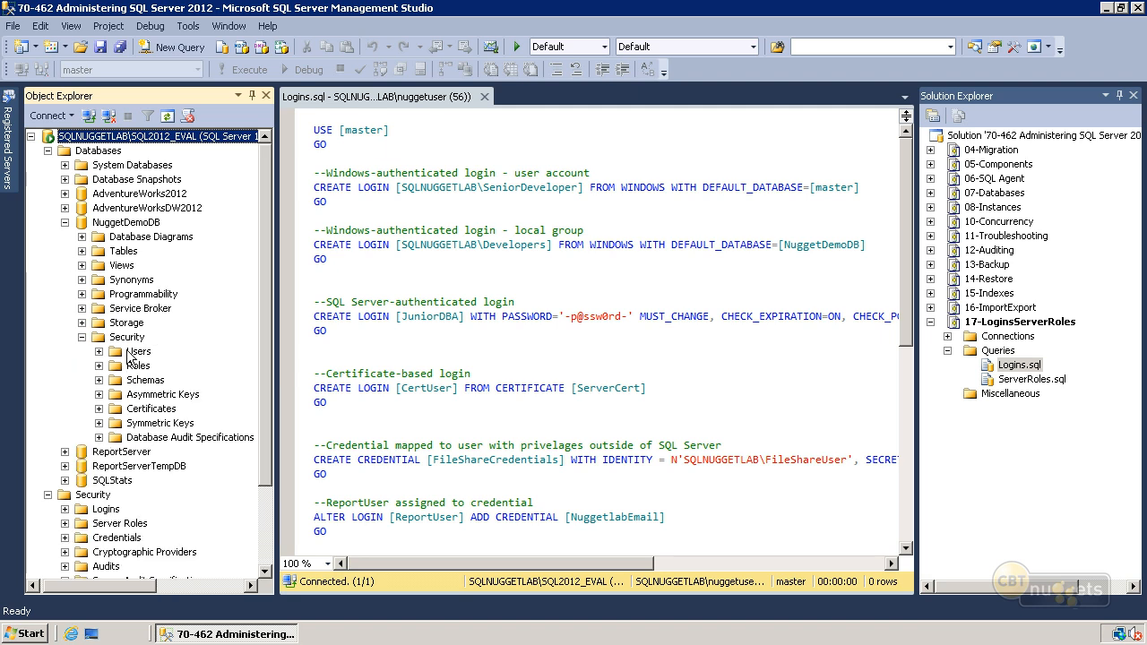
{"action": "left_click", "coordinate": [65, 222]}
{"action": "left_click", "coordinate": [48, 151]}
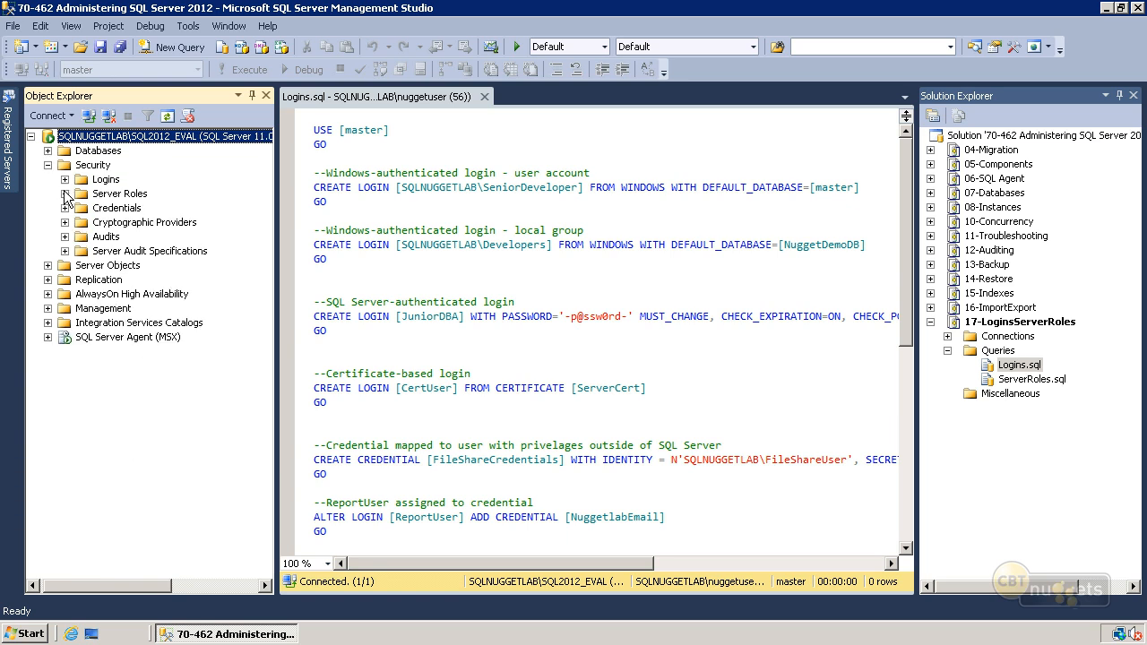
- Expand the server's Logins folder and examine the existing logins, including nugget04 and SQLNUGGETLAB\nuggetuser
{"action": "left_click", "coordinate": [76, 181]}
{"action": "left_click", "coordinate": [65, 179]}
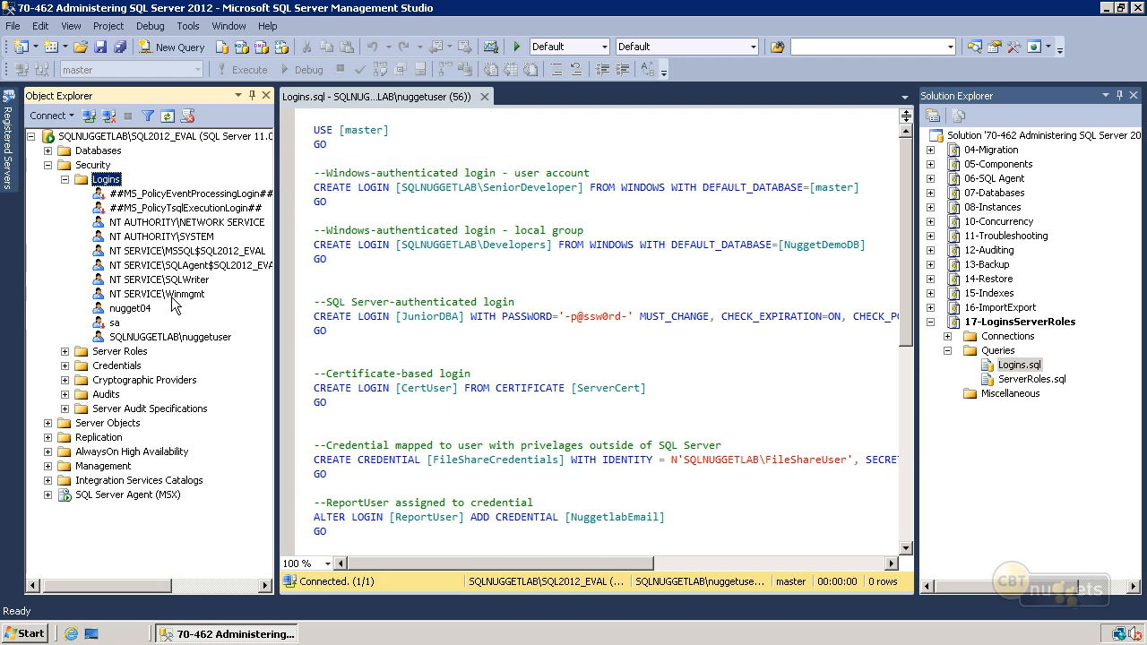
{"action": "left_click", "coordinate": [142, 308]}
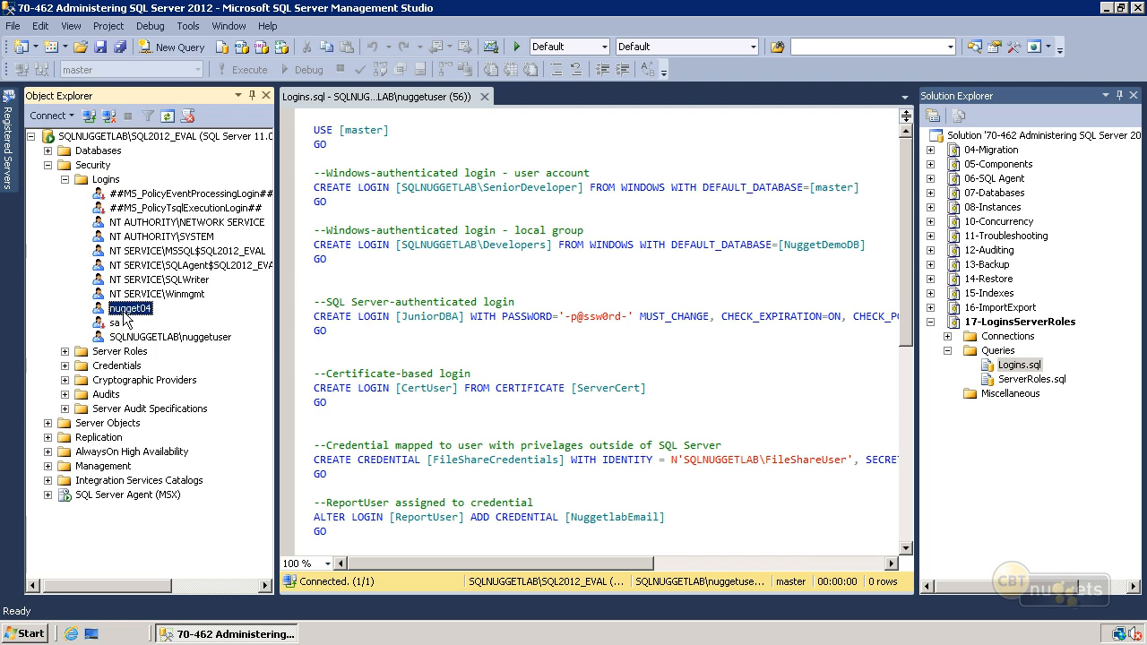
{"action": "left_click", "coordinate": [145, 351]}
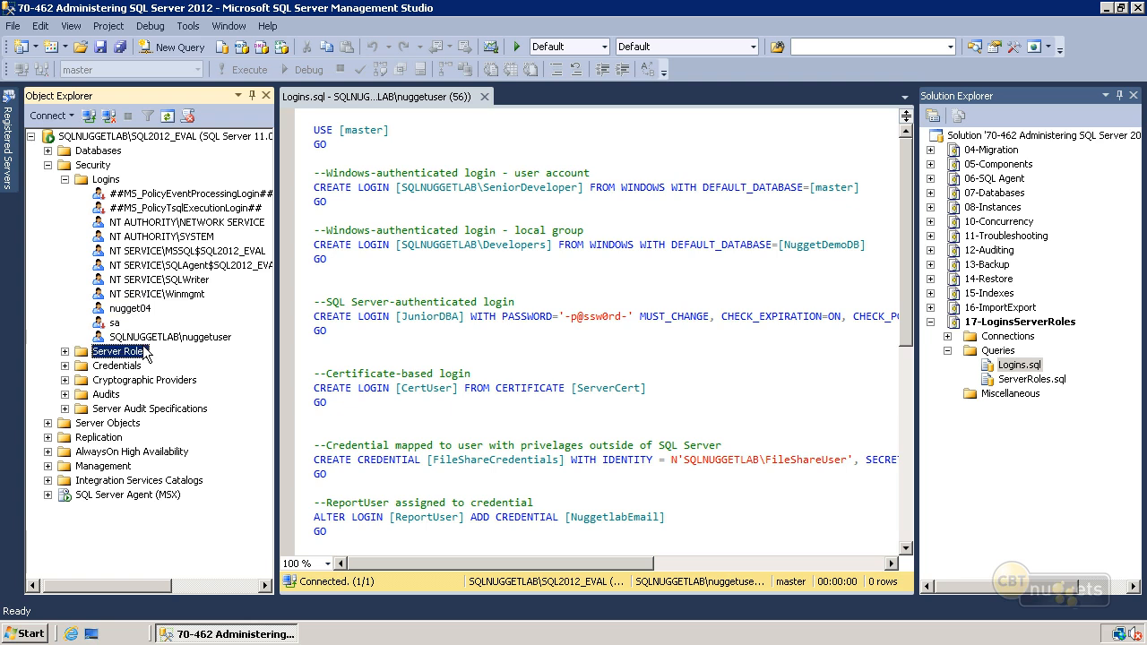
{"action": "left_click", "coordinate": [137, 339]}
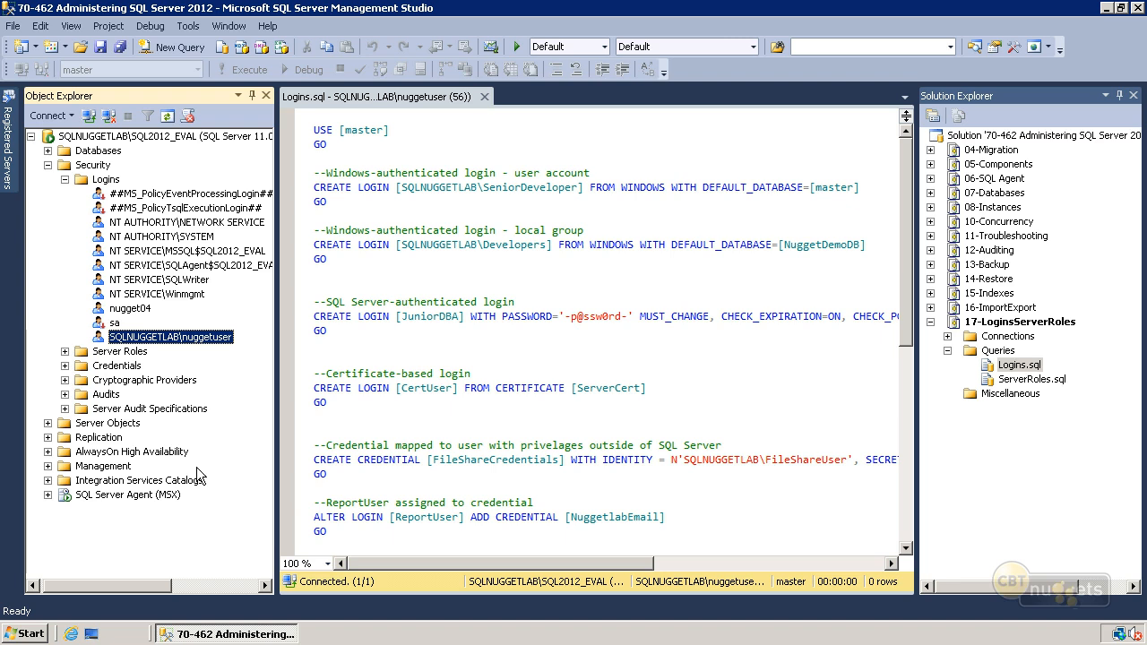
- Switch to Computer Management and show the accounts in the Users folder of Local Users and Groups
{"action": "left_click", "coordinate": [29, 636]}
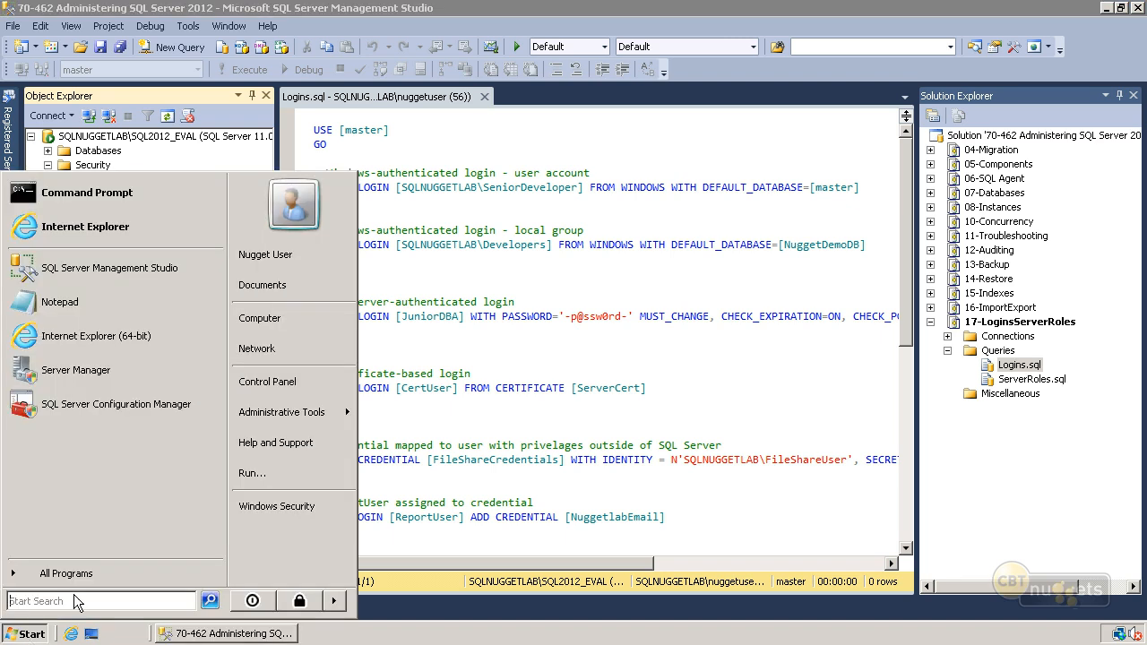
{"action": "mouse_move", "coordinate": [302, 409]}
{"action": "left_click", "coordinate": [449, 113]}
{"action": "left_click", "coordinate": [263, 425]}
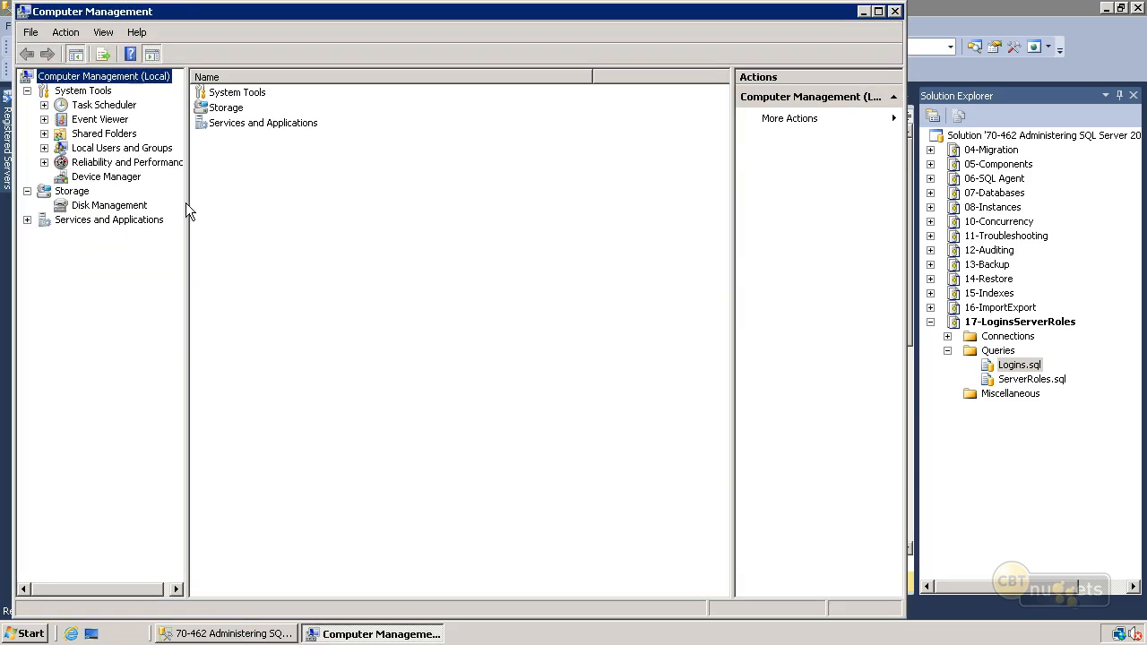
{"action": "double_click", "coordinate": [99, 150]}
{"action": "left_click", "coordinate": [96, 163]}
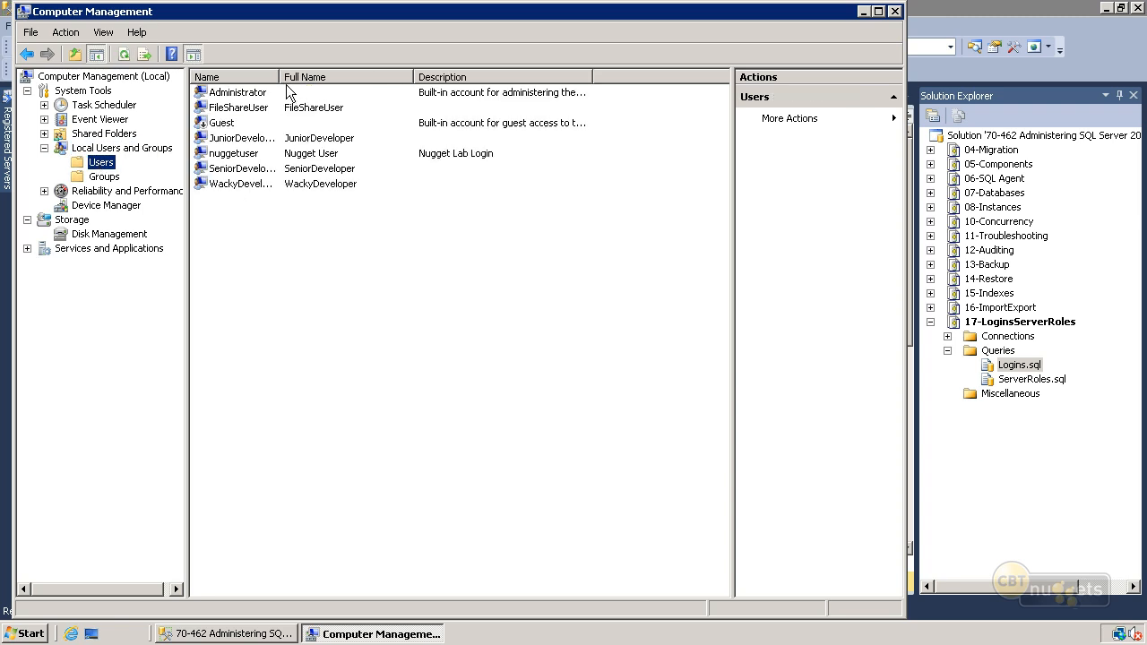
- Widen the Name column and examine the JuniorDeveloper, SeniorDeveloper and WackyDeveloper accounts
{"action": "left_click_drag", "start_coordinate": [367, 77], "coordinate": [379, 65]}
{"action": "left_click", "coordinate": [299, 141]}
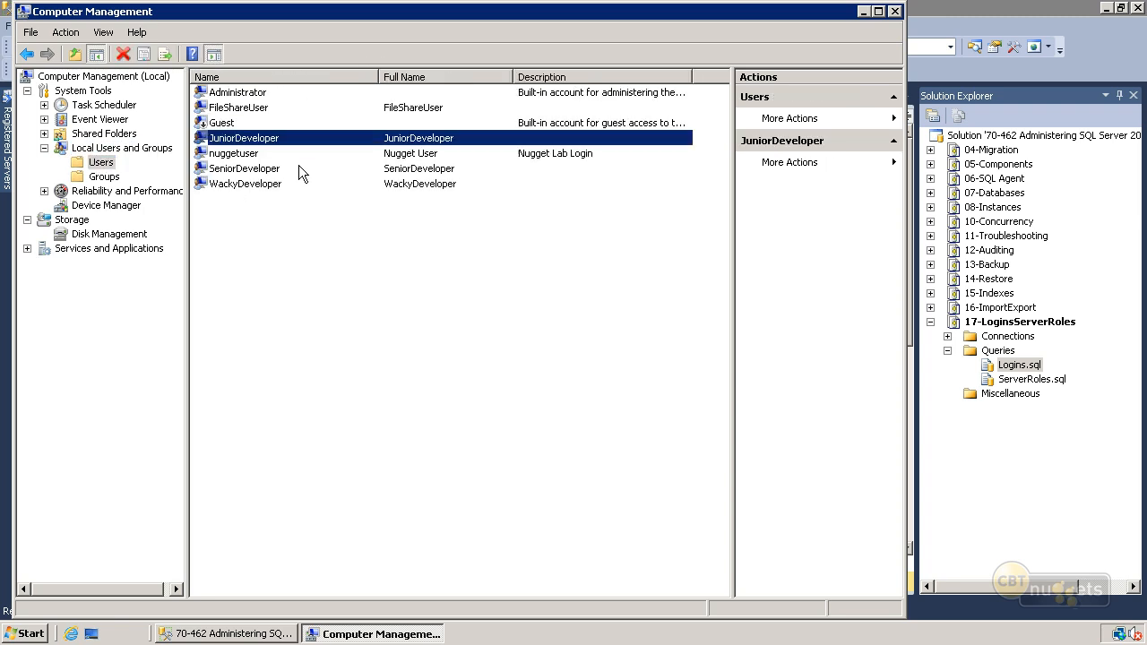
{"action": "left_click", "coordinate": [279, 171]}
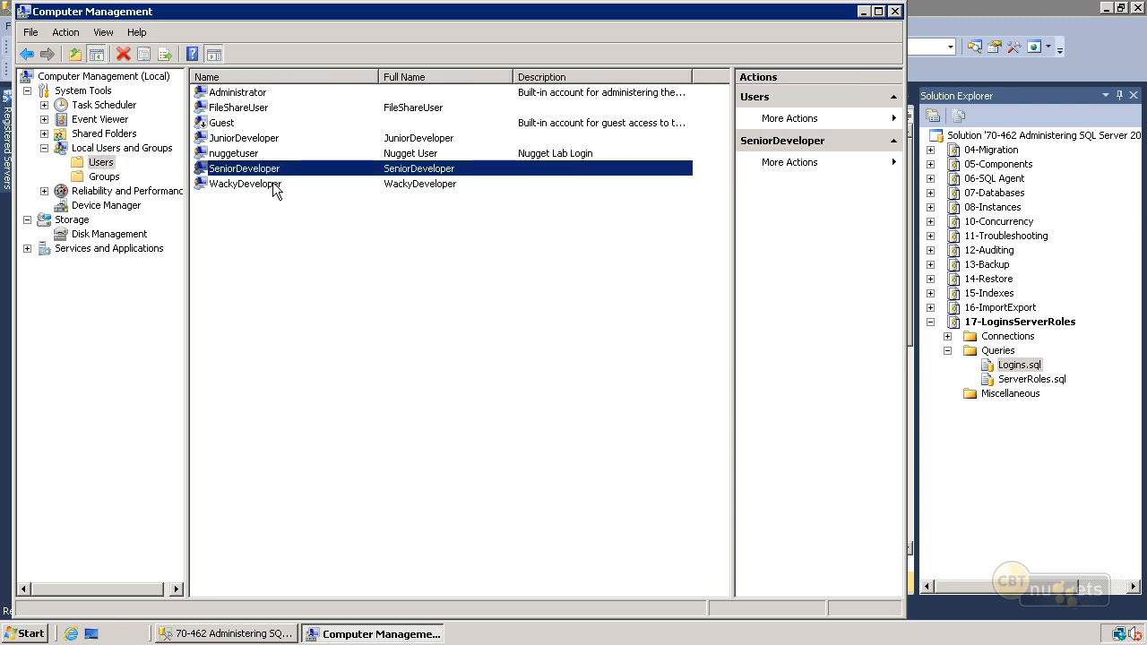
{"action": "left_click", "coordinate": [271, 184]}
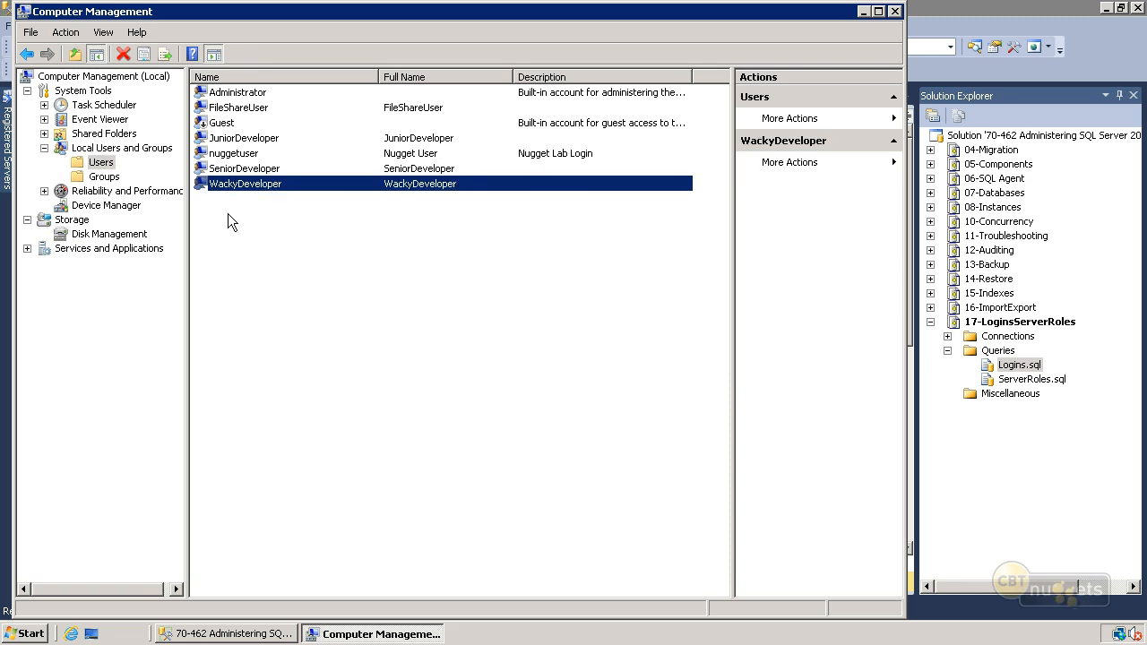
- Locate the Developers group among the local groups and return to SQL Server Management Studio
{"action": "left_click", "coordinate": [104, 176]}
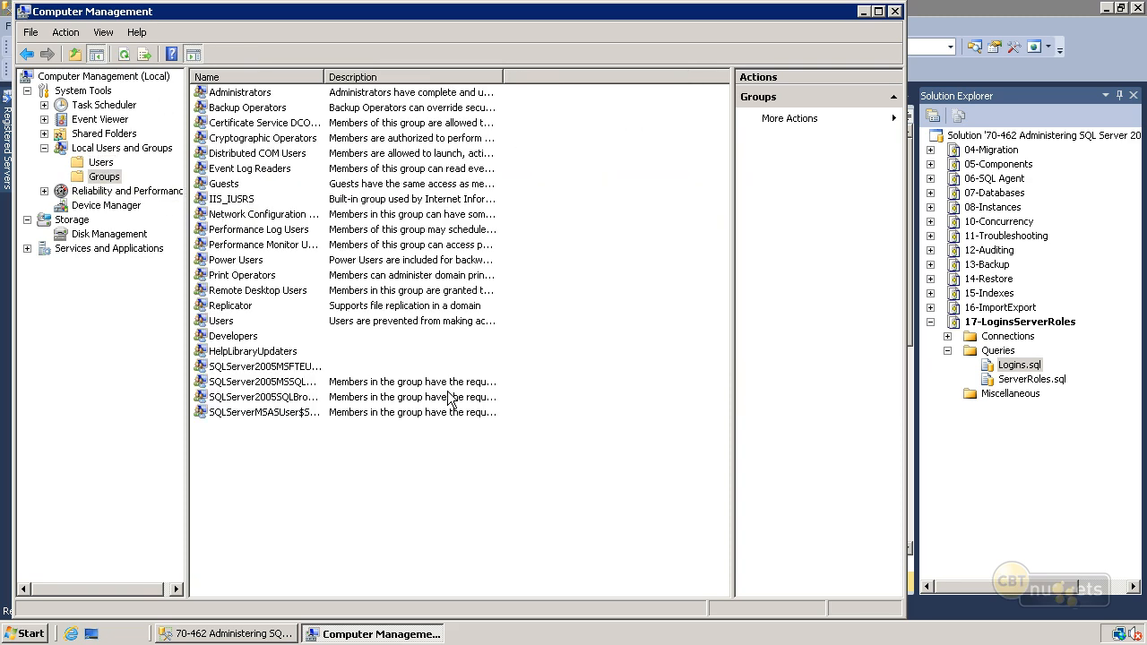
{"action": "left_click", "coordinate": [229, 339]}
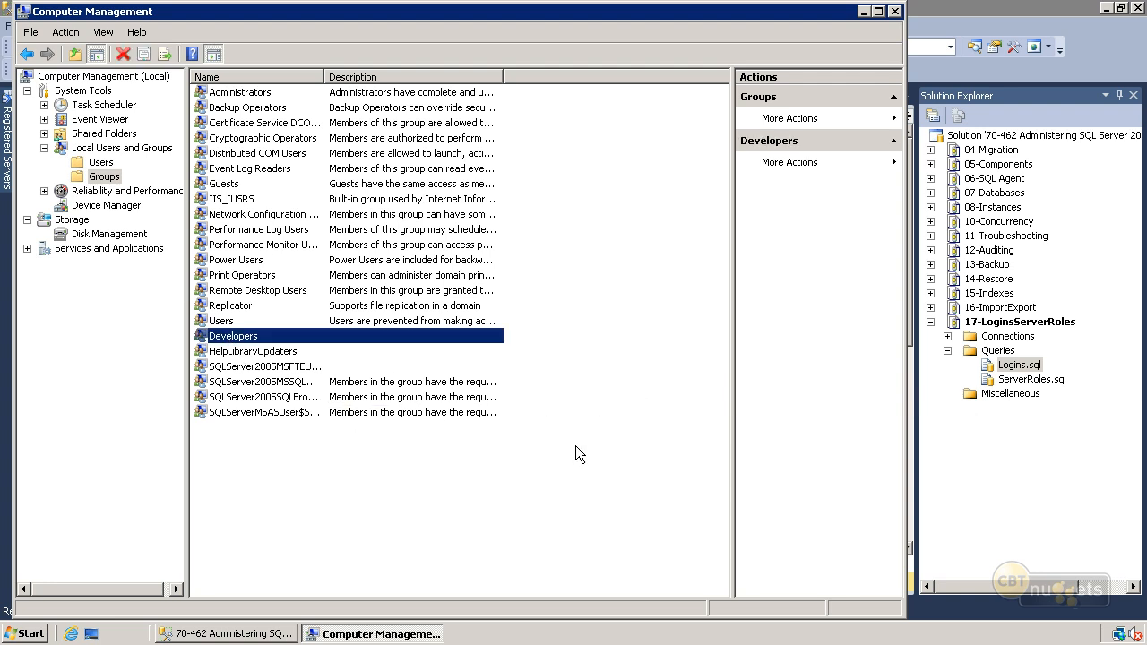
{"action": "left_click", "coordinate": [864, 12]}
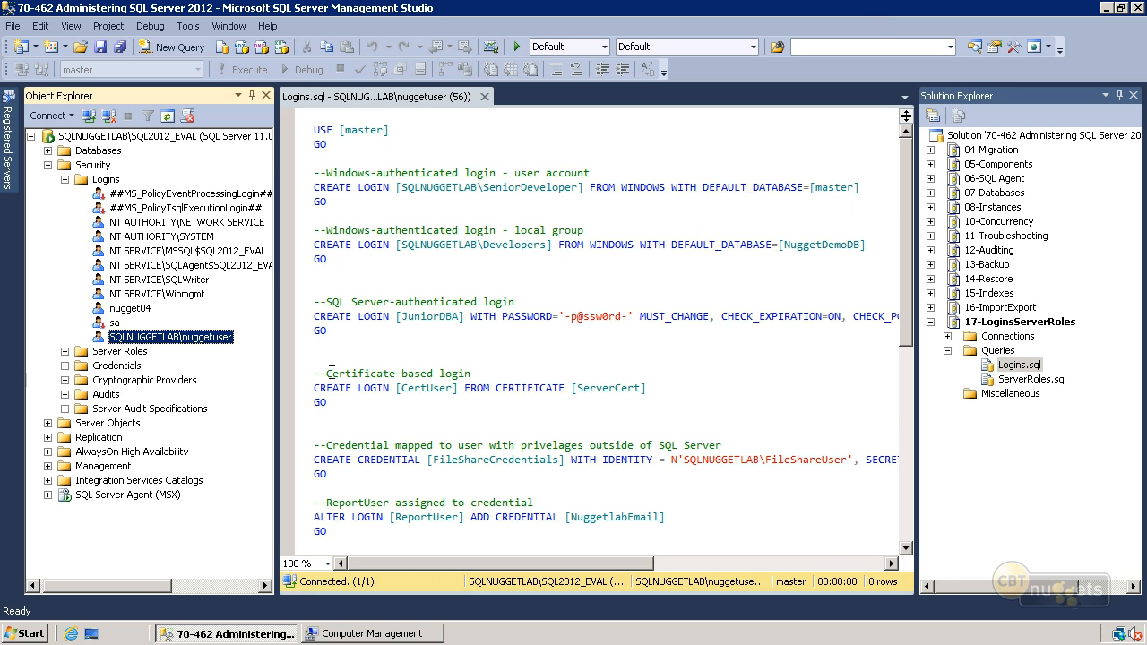
- Start a new server login and include groups in the object types for its user or group search
{"action": "right_click", "coordinate": [110, 181]}
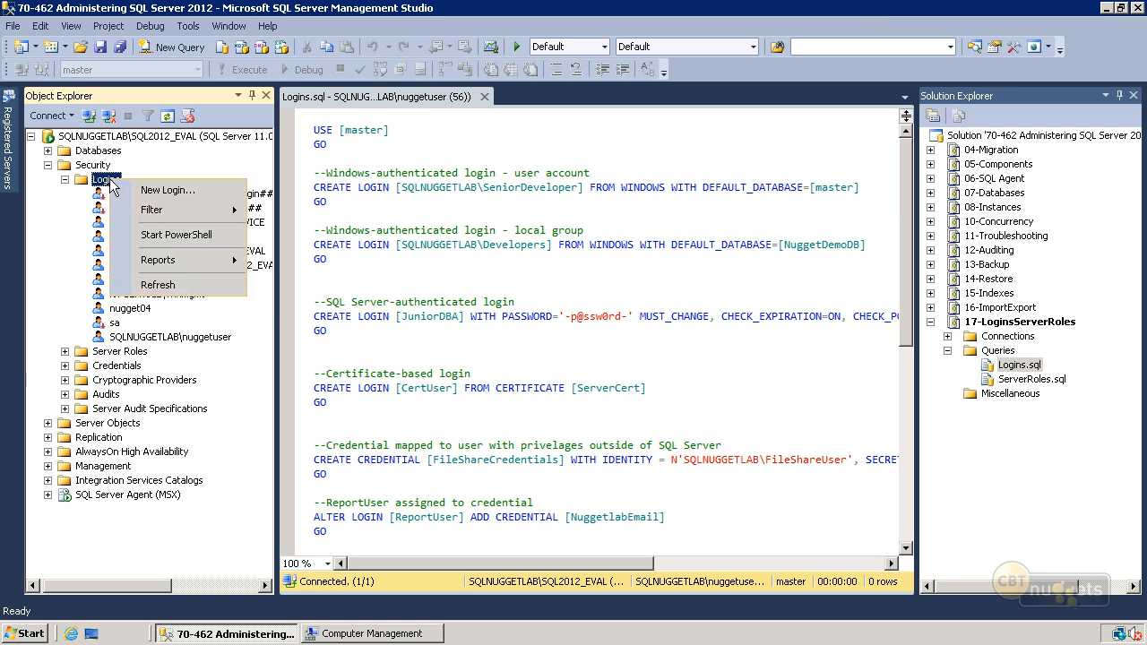
{"action": "left_click", "coordinate": [134, 190]}
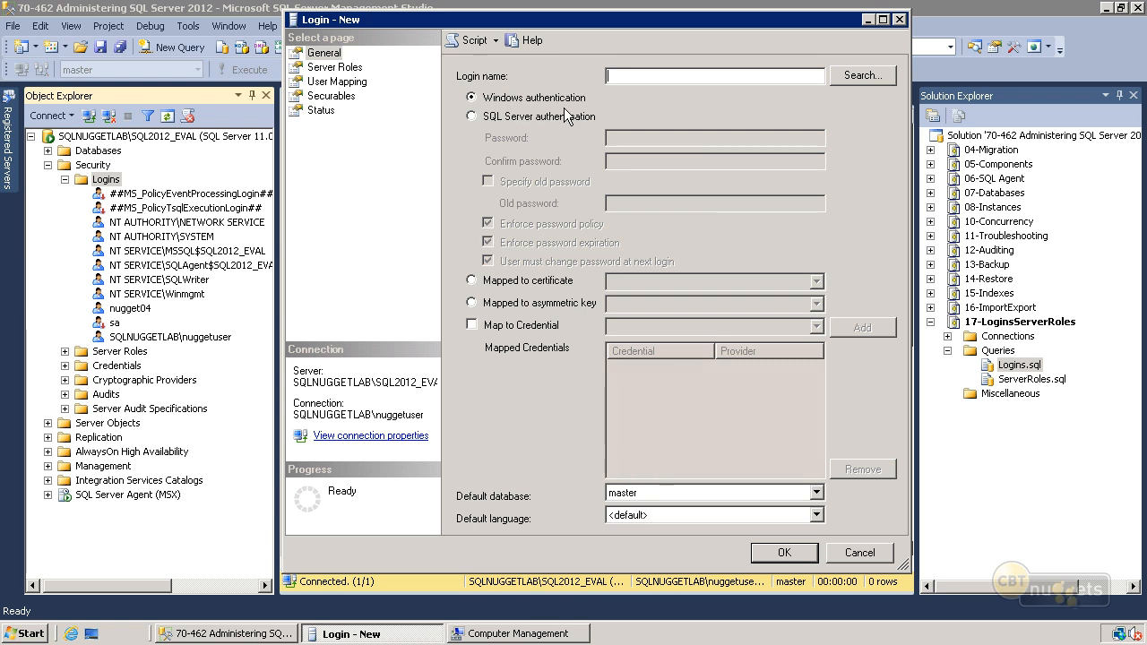
{"action": "left_click", "coordinate": [856, 77]}
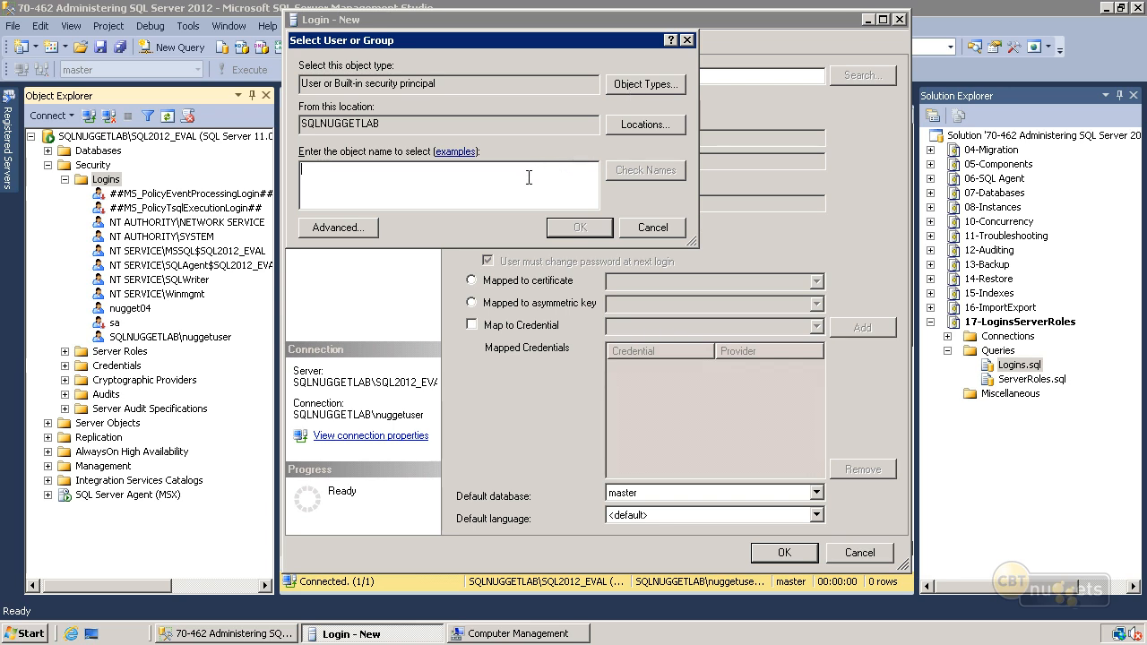
{"action": "left_click", "coordinate": [639, 88]}
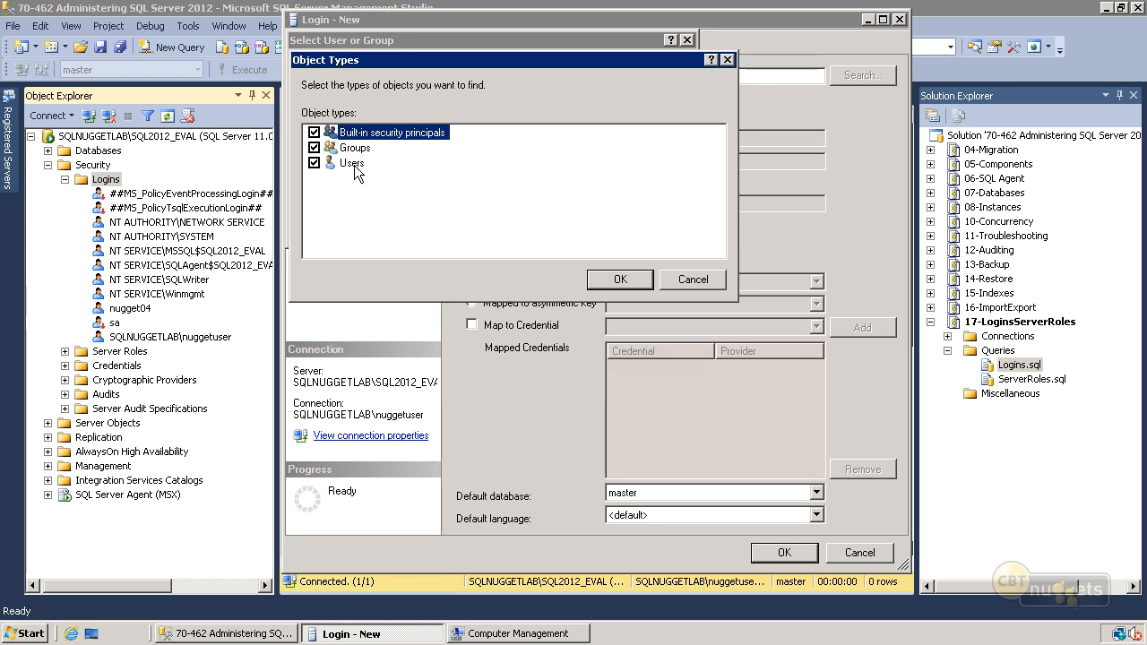
{"action": "left_click", "coordinate": [602, 279]}
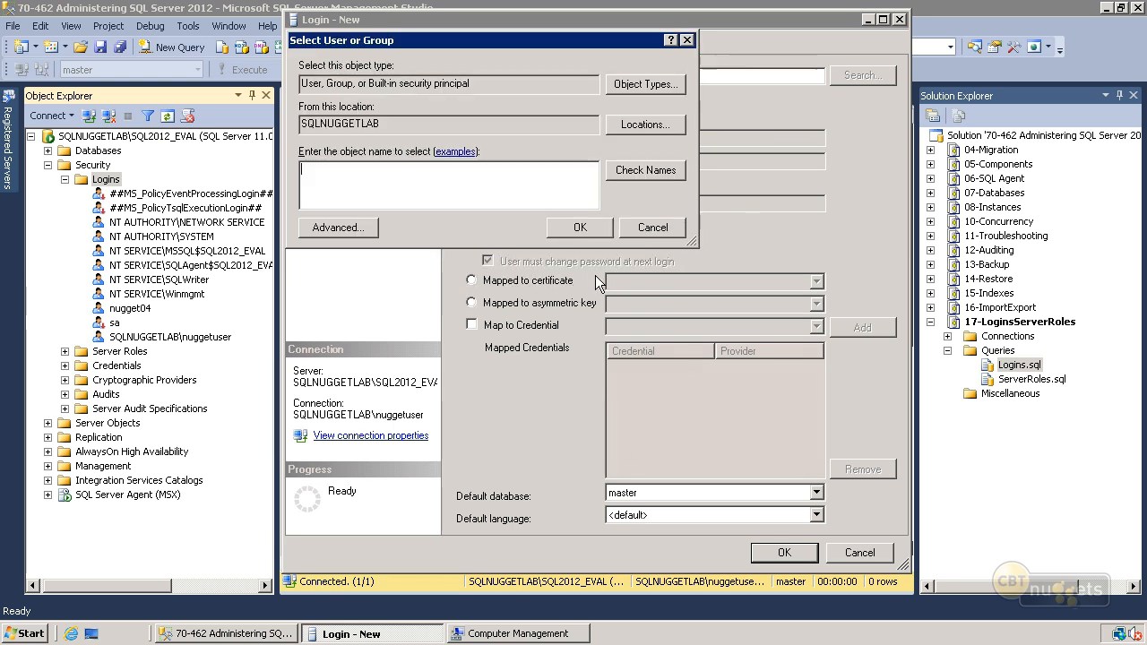
- Find the Developers group by name and assign SQLNUGGETLAB\Developers as the login name
{"action": "type", "text": "Developers"}
{"action": "left_click", "coordinate": [646, 171]}
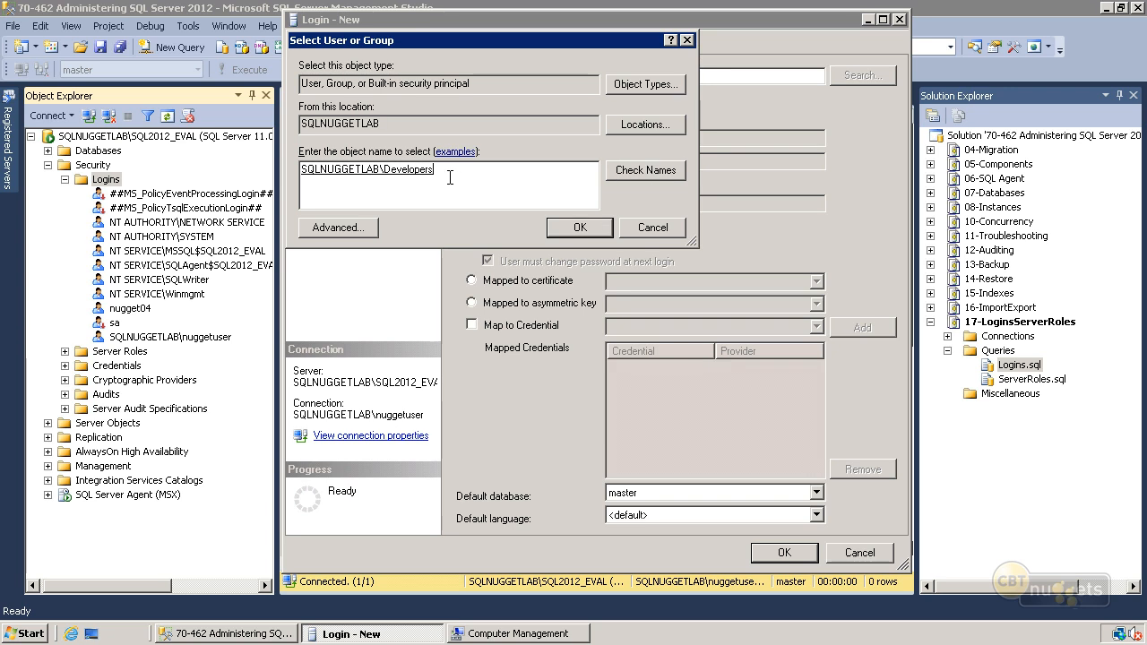
{"action": "left_click", "coordinate": [581, 227]}
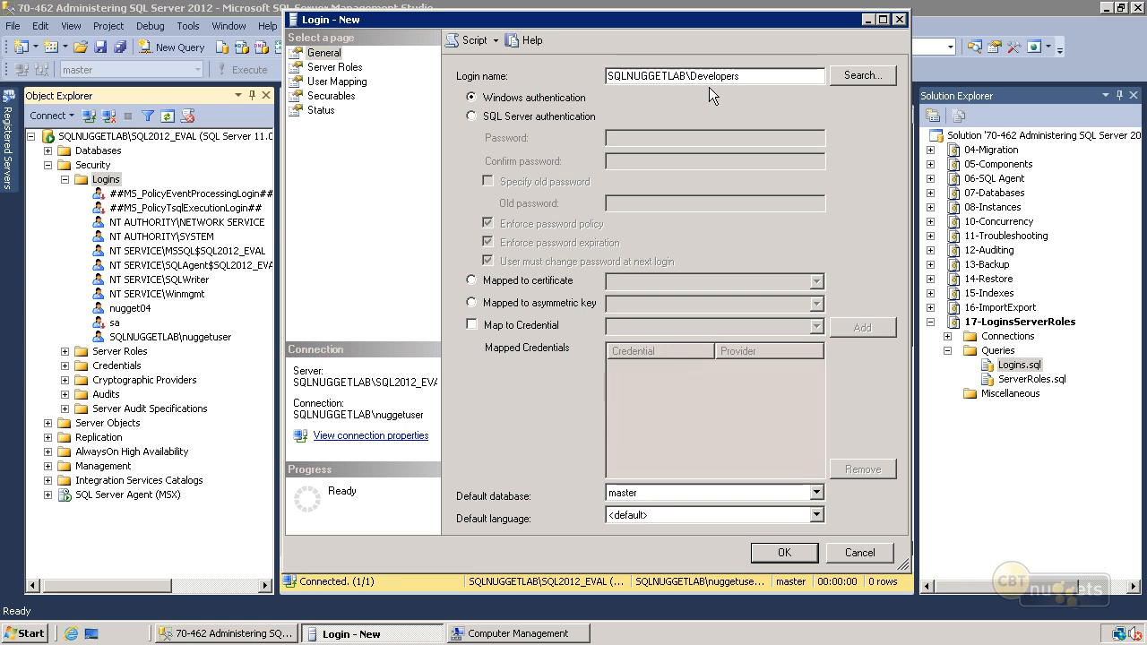
{"action": "left_click_drag", "start_coordinate": [749, 75], "coordinate": [608, 76]}
{"action": "left_click", "coordinate": [760, 77]}
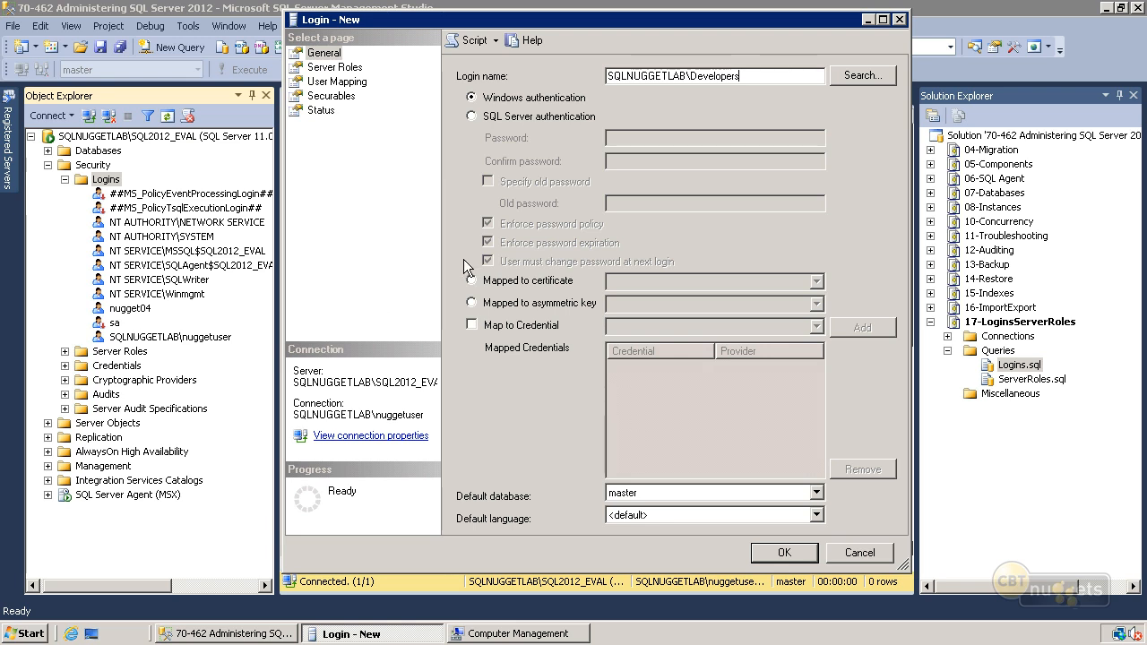
- Review the server roles and database user mappings offered for the new login
{"action": "left_click", "coordinate": [334, 67]}
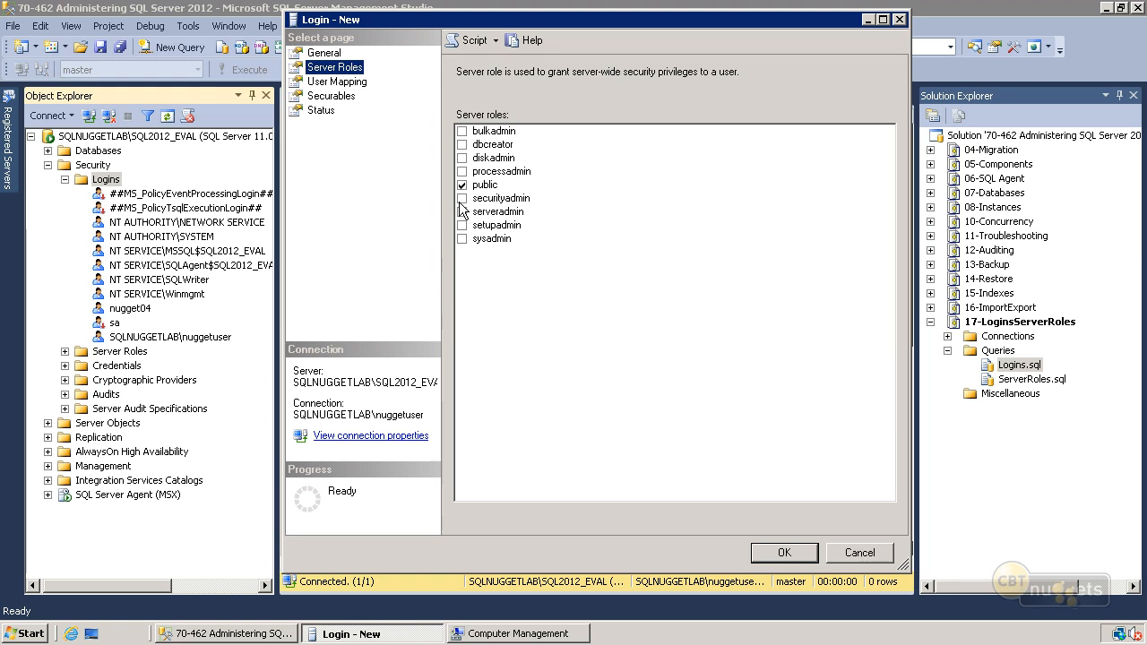
{"action": "left_click", "coordinate": [338, 82]}
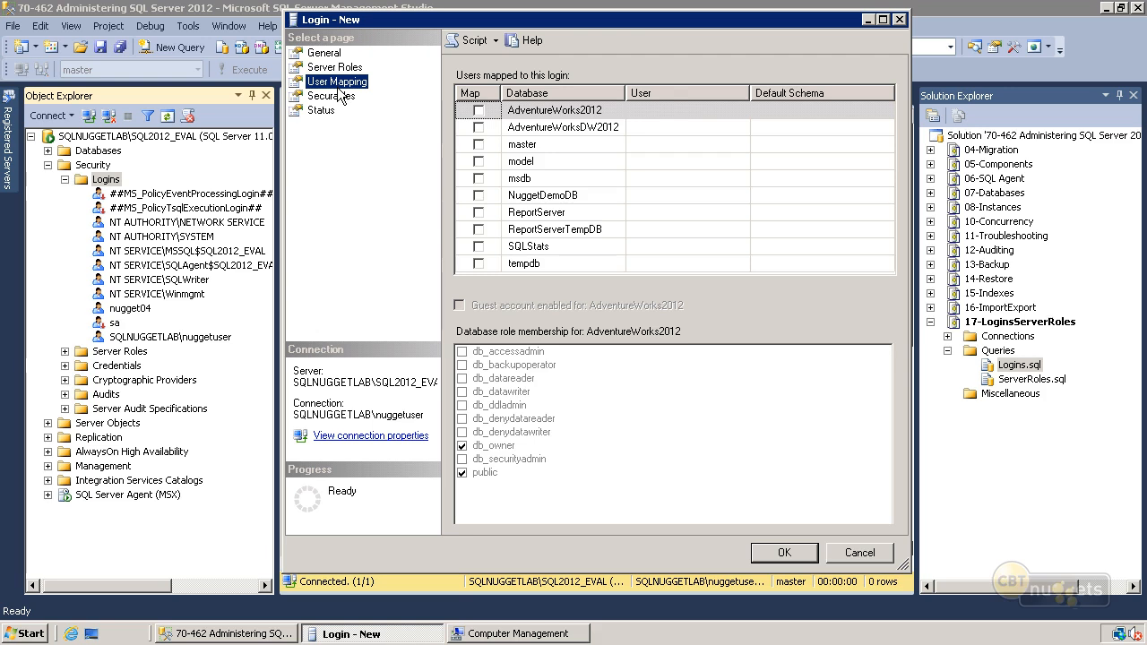
- Add the server SQLNUGGETLAB\SQL2012_EVAL to the login's securables and look through its explicit permissions
{"action": "left_click", "coordinate": [331, 96]}
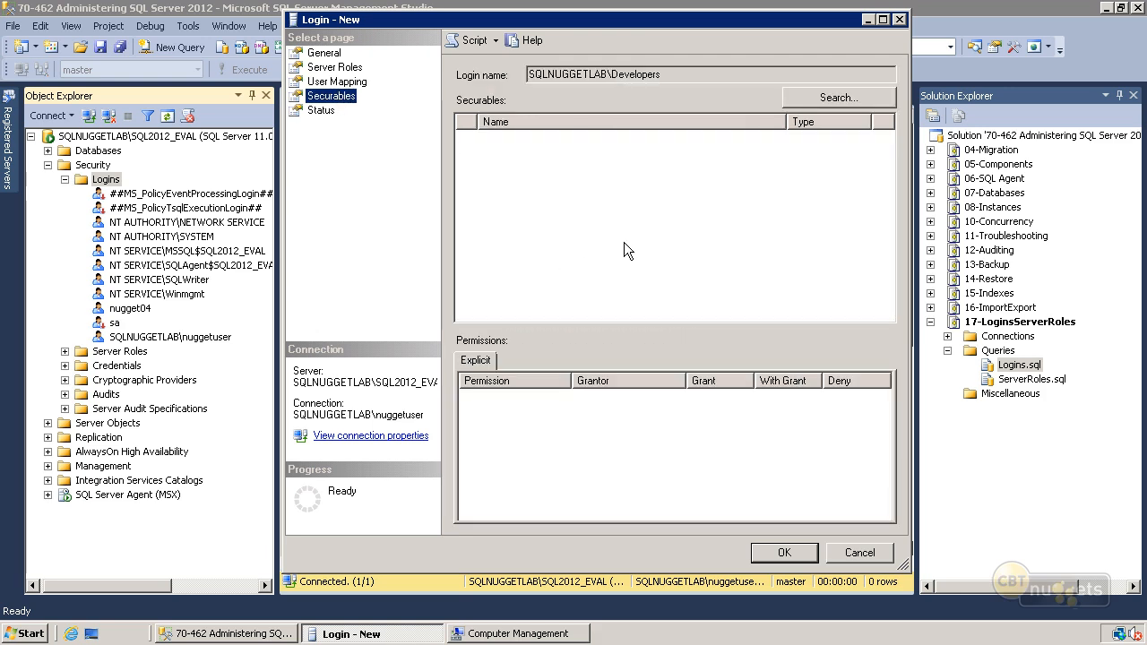
{"action": "left_click", "coordinate": [805, 97]}
{"action": "left_click", "coordinate": [172, 210]}
{"action": "left_click", "coordinate": [250, 260]}
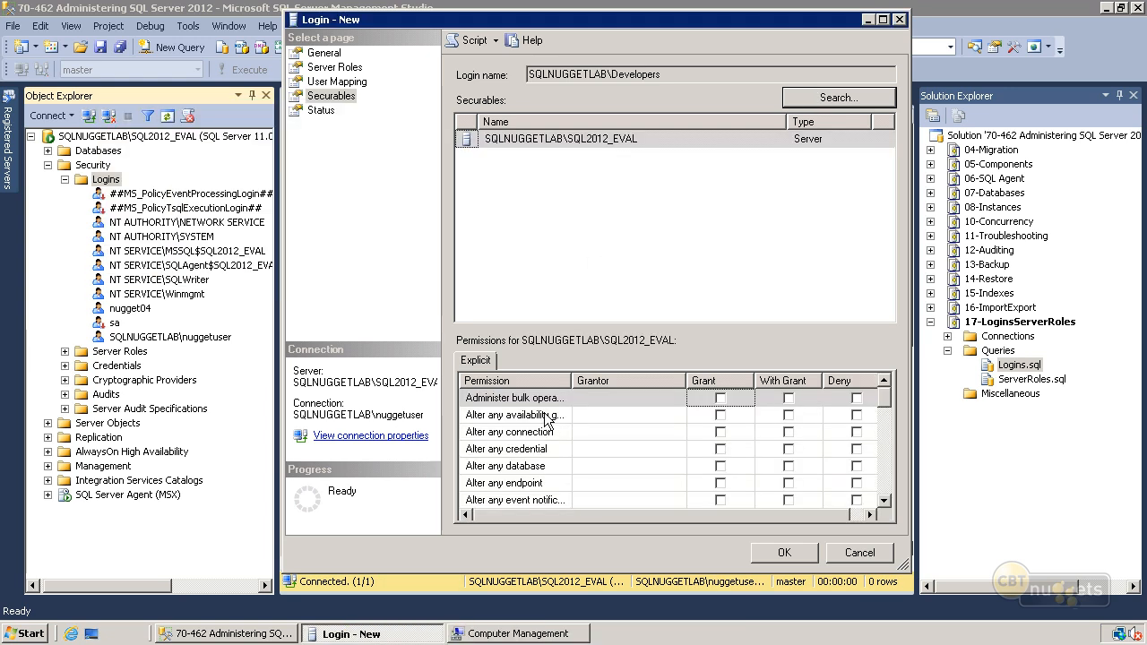
{"action": "left_click_drag", "start_coordinate": [882, 395], "coordinate": [896, 499]}
{"action": "left_click_drag", "start_coordinate": [890, 451], "coordinate": [905, 365]}
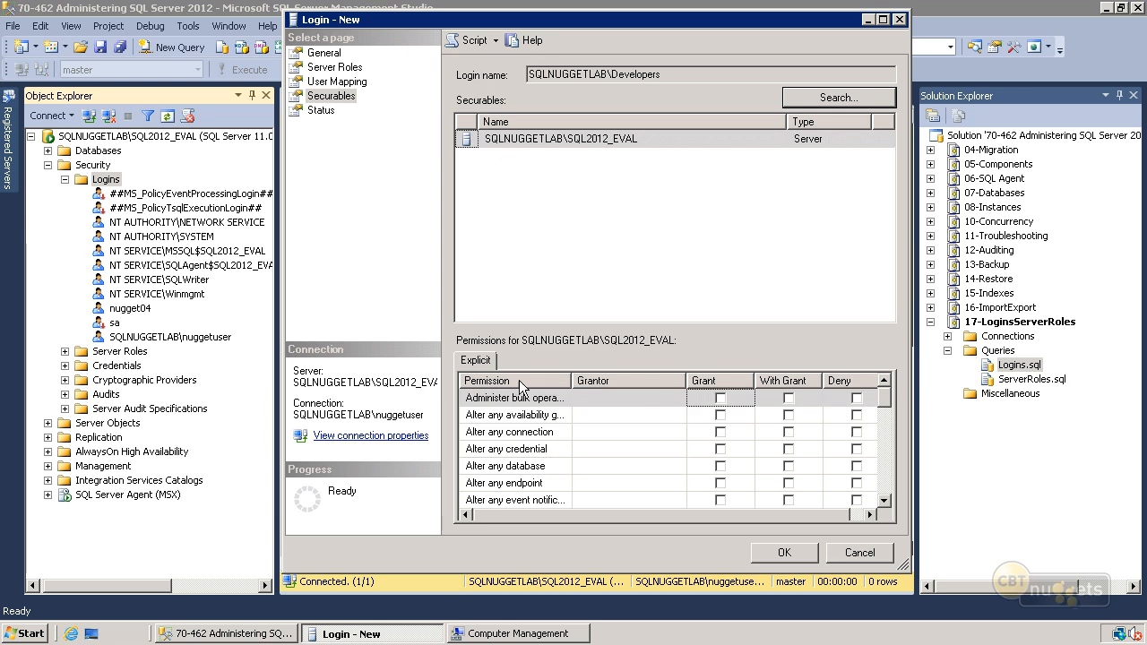
- Recheck the login's server roles and status settings, and create the SQLNUGGETLAB\Developers login
{"action": "left_click", "coordinate": [343, 69]}
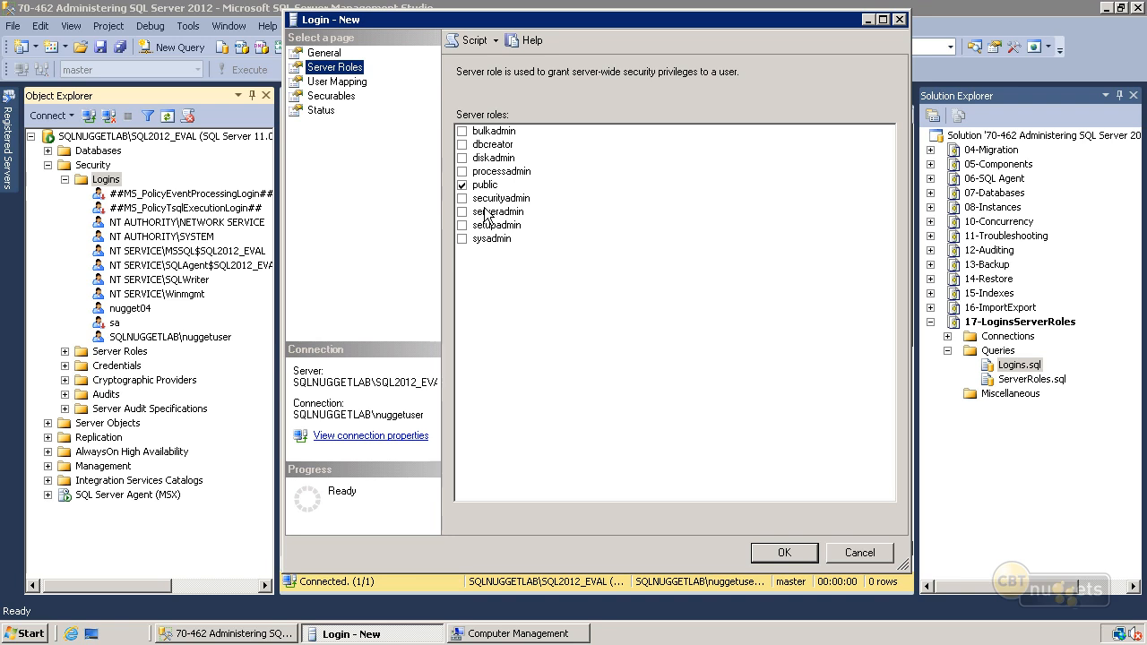
{"action": "left_click", "coordinate": [323, 110]}
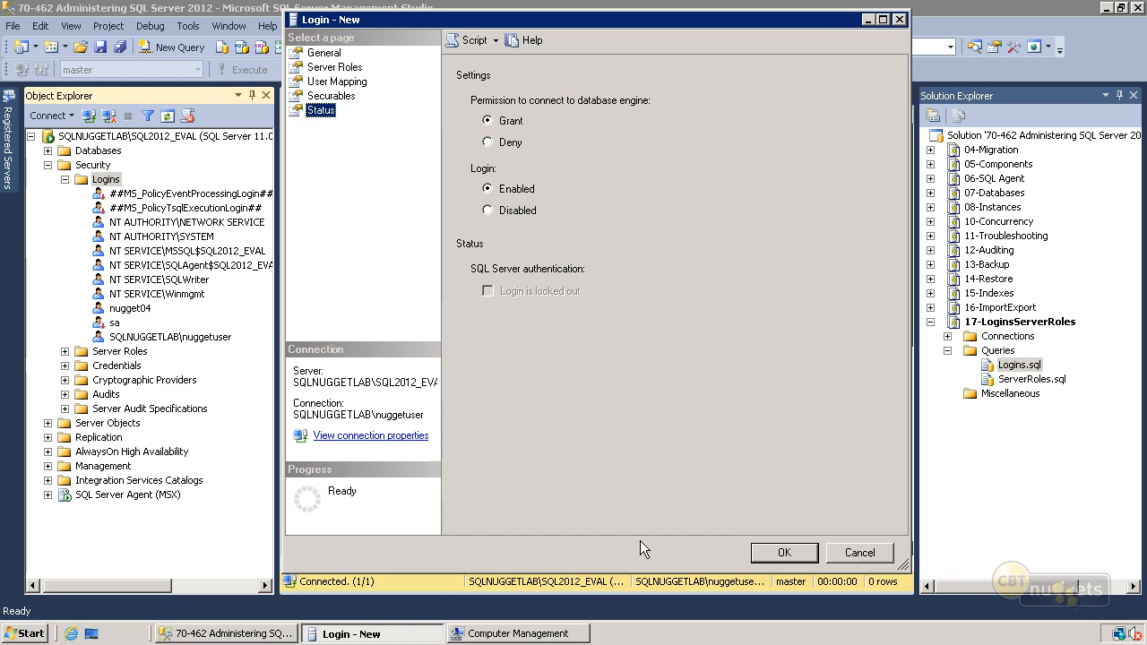
{"action": "left_click", "coordinate": [780, 554]}
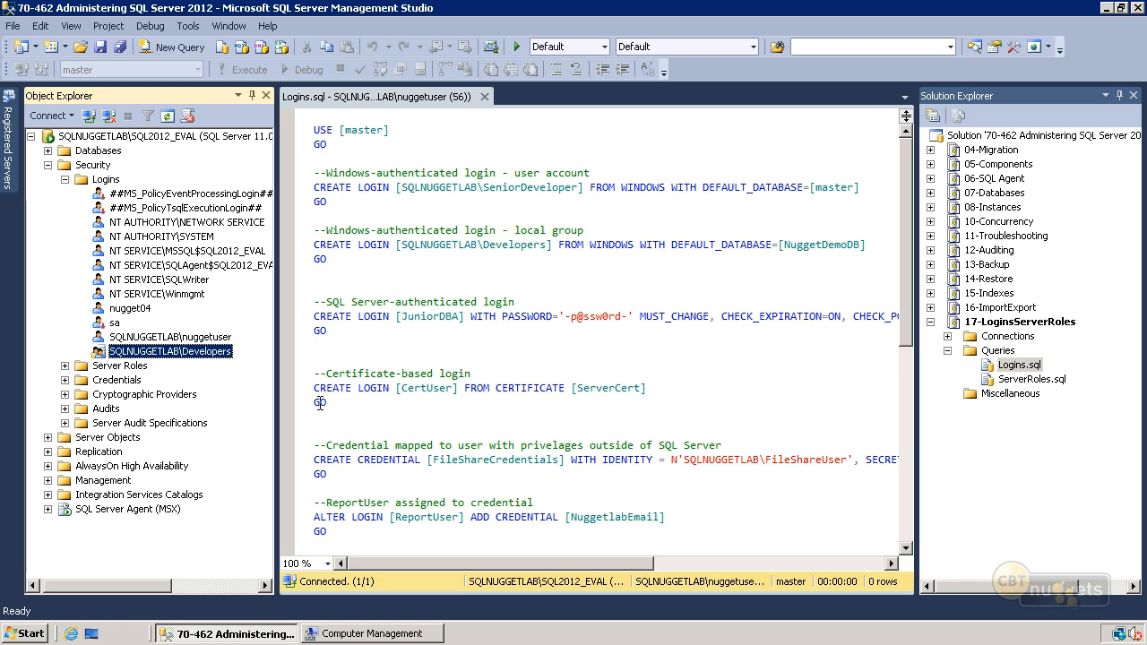
- Start a new login that uses SQL Server authentication and name it JuniorDBA
{"action": "right_click", "coordinate": [106, 183]}
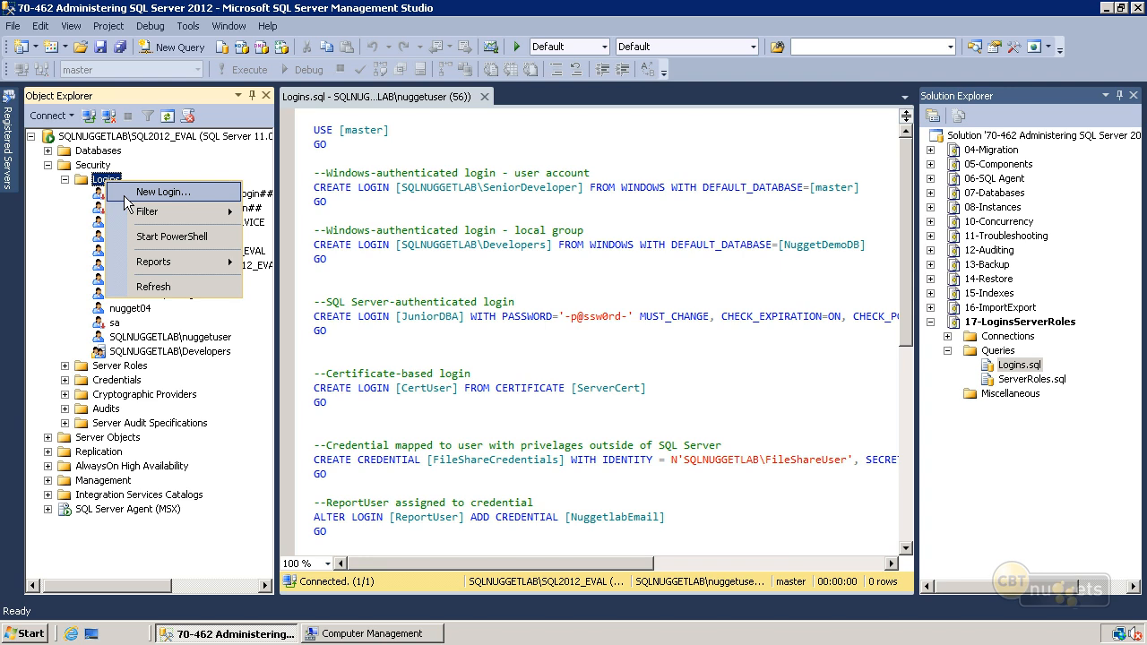
{"action": "left_click", "coordinate": [125, 196]}
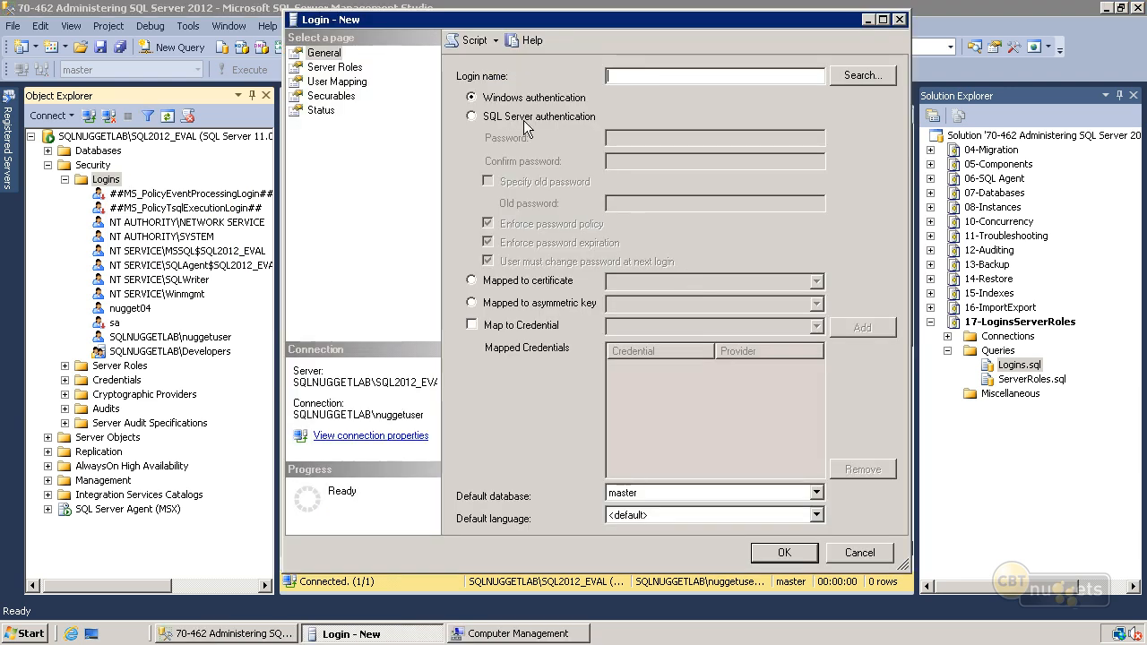
{"action": "left_click", "coordinate": [526, 117]}
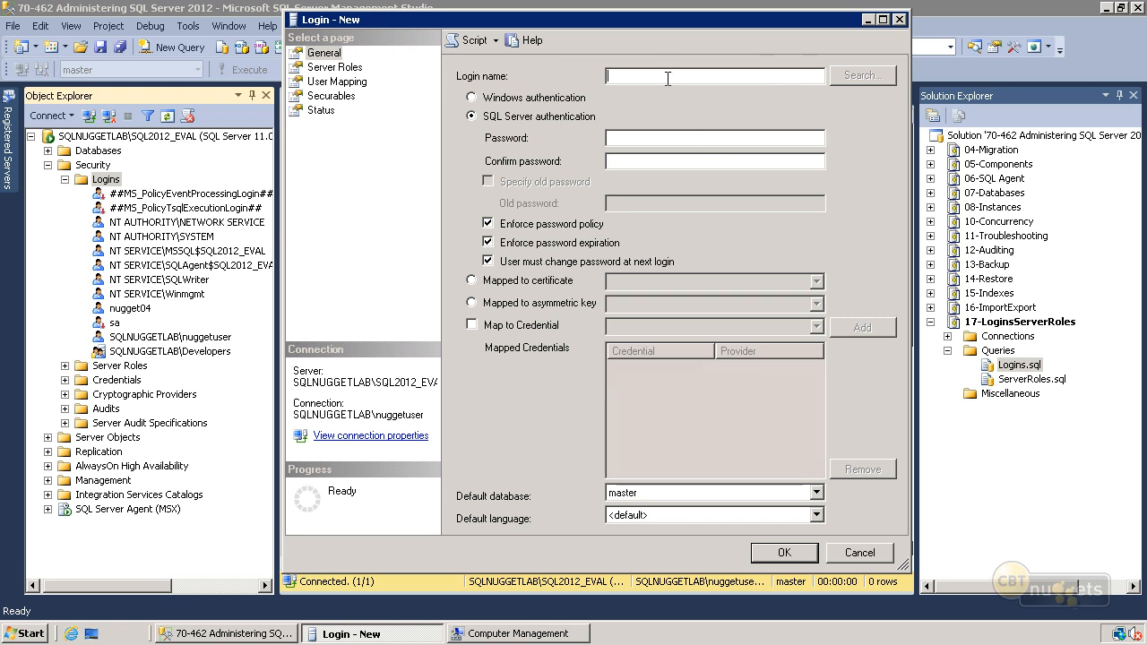
{"action": "type", "text": "JuniorDBA"}
- Enter and confirm the login's password, turn off the required password change at next login, and create the JuniorDBA login
{"action": "left_click", "coordinate": [623, 136]}
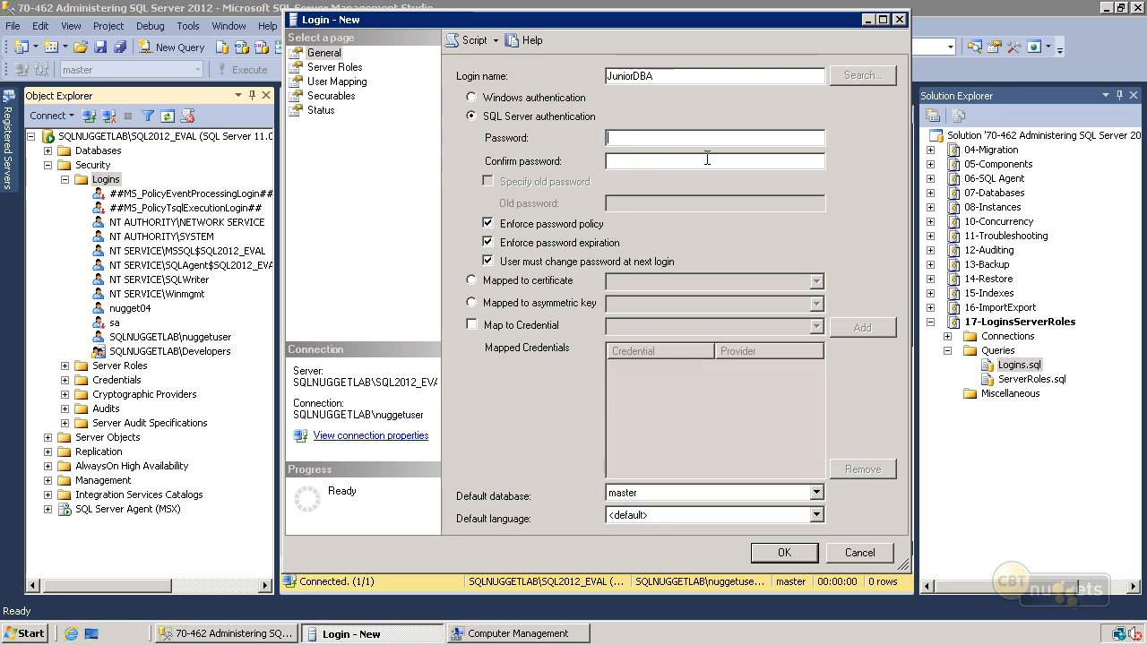
{"action": "type", "text": "Pa$$w0rd"}
{"action": "key", "text": "Tab"}
{"action": "type", "text": "Pa$$w0rd"}
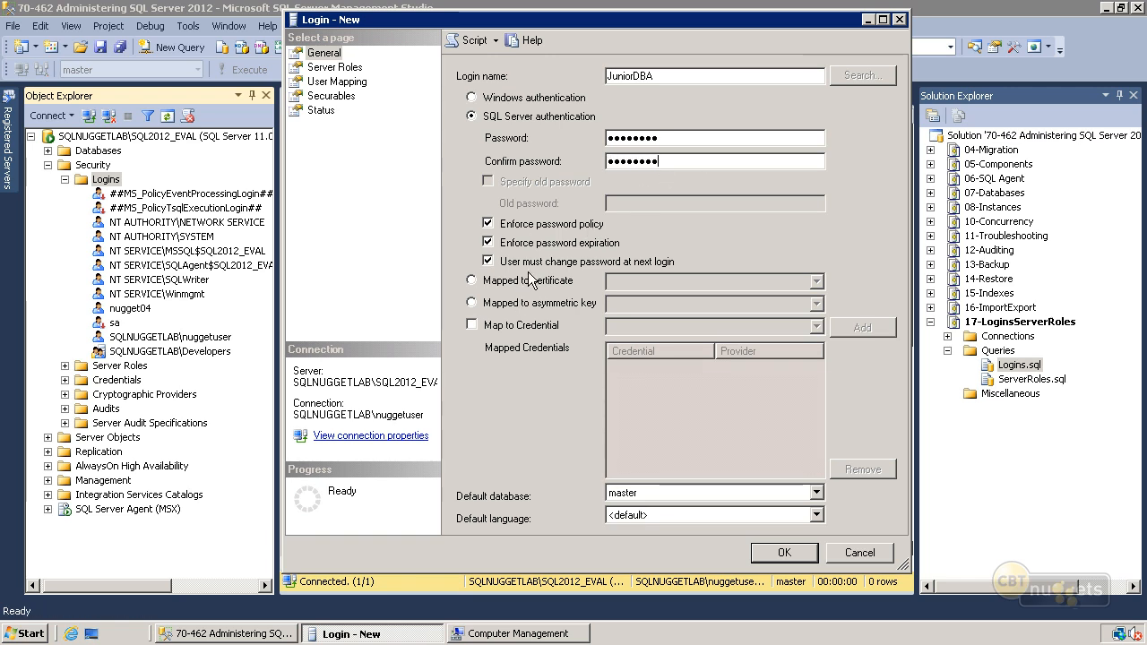
{"action": "left_click", "coordinate": [575, 262]}
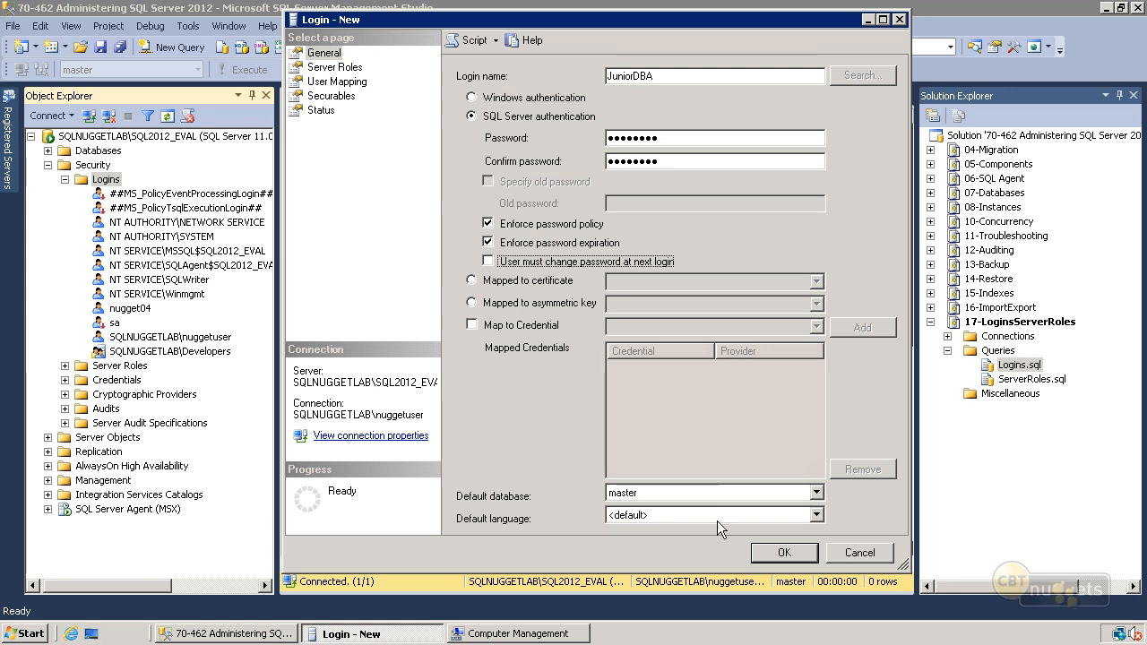
{"action": "left_click", "coordinate": [783, 552]}
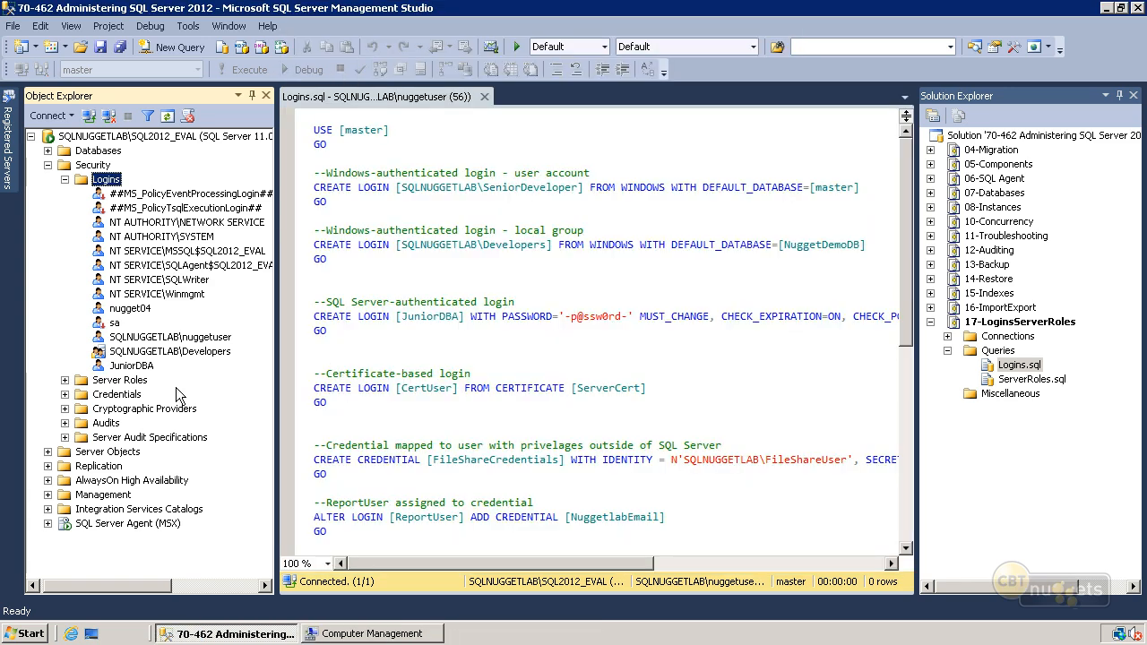
- Create a new login named CertUser that is mapped to the ServerCert certificate
{"action": "left_click", "coordinate": [135, 366]}
{"action": "right_click", "coordinate": [119, 179]}
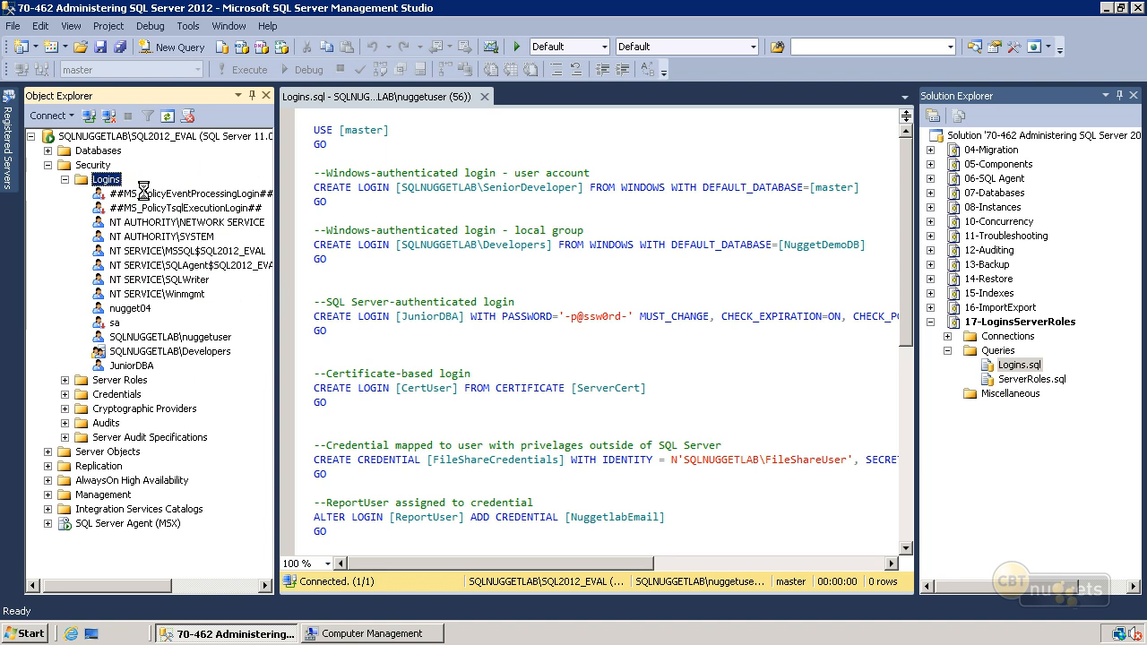
{"action": "left_click", "coordinate": [146, 197]}
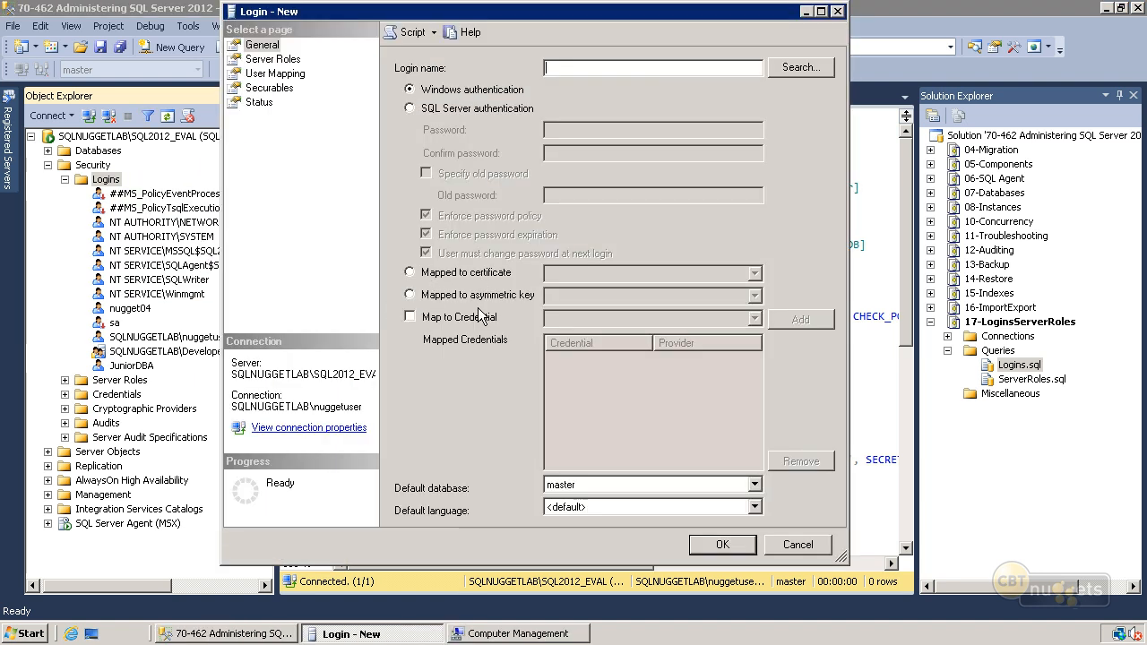
{"action": "type", "text": "CertUser"}
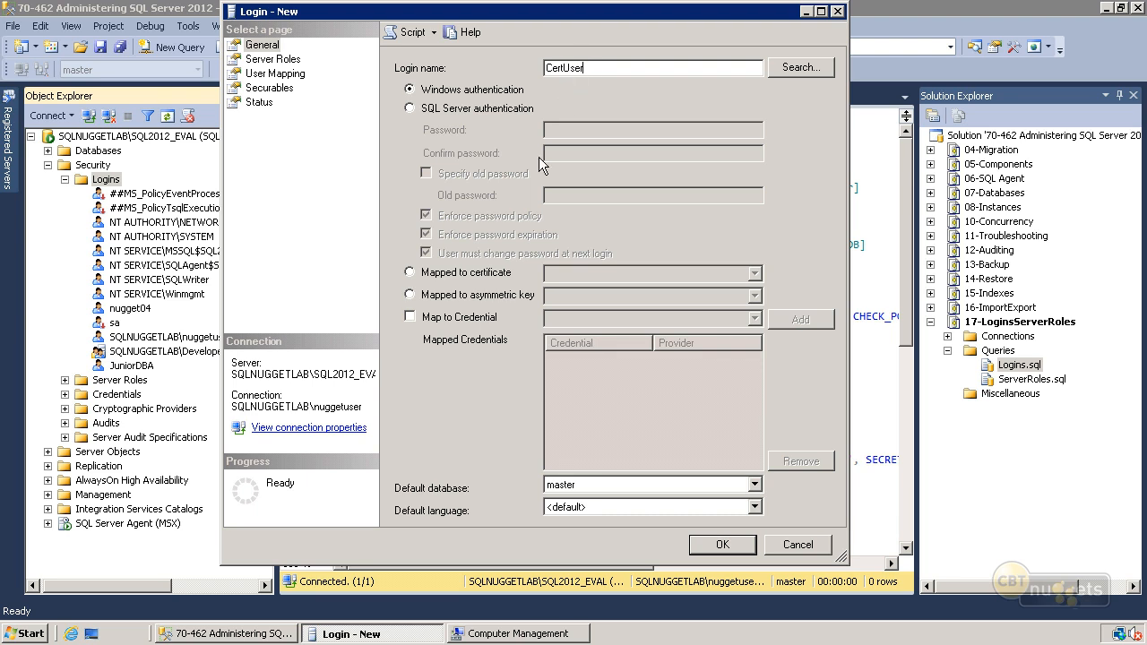
{"action": "left_click", "coordinate": [491, 273]}
{"action": "left_click", "coordinate": [567, 272]}
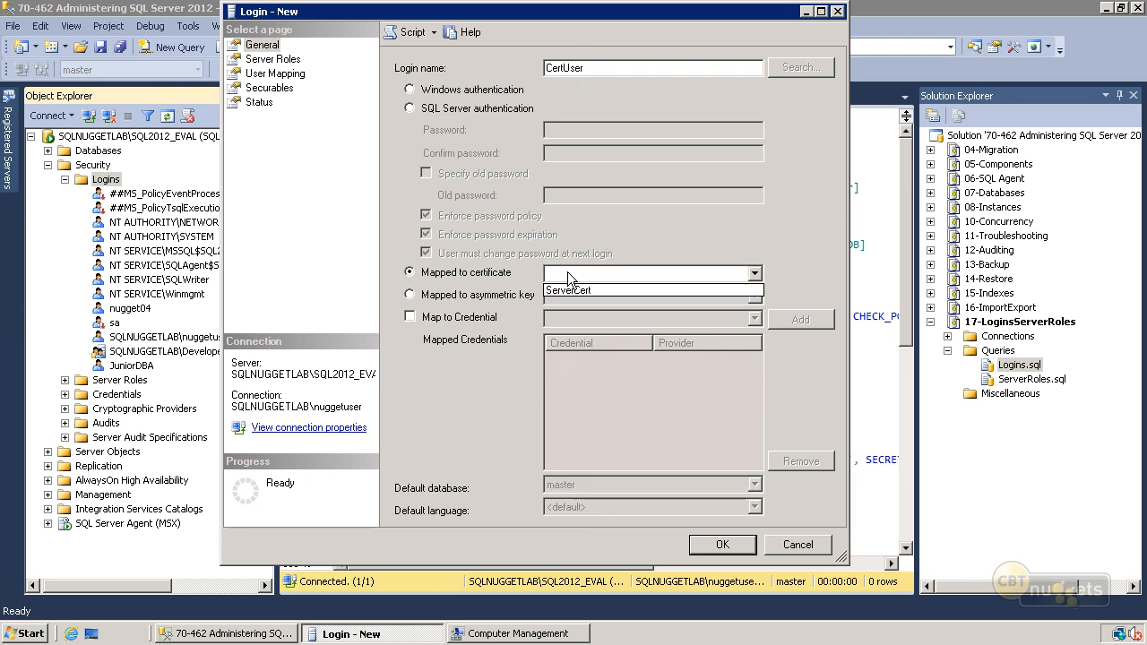
{"action": "left_click", "coordinate": [612, 295]}
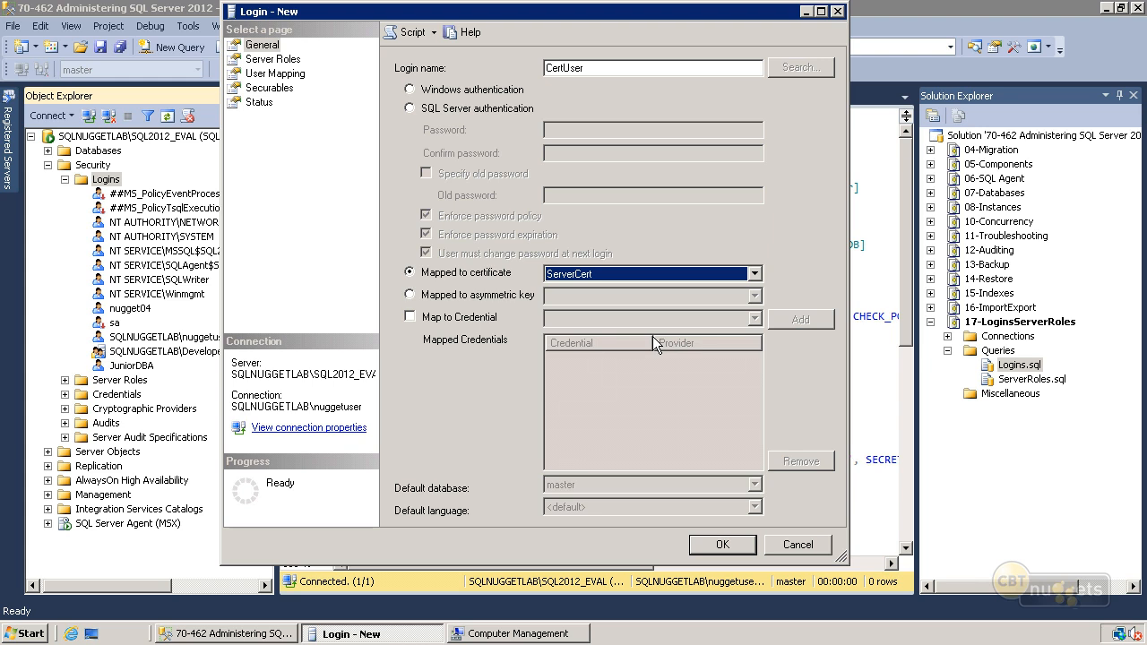
{"action": "double_click", "coordinate": [597, 66]}
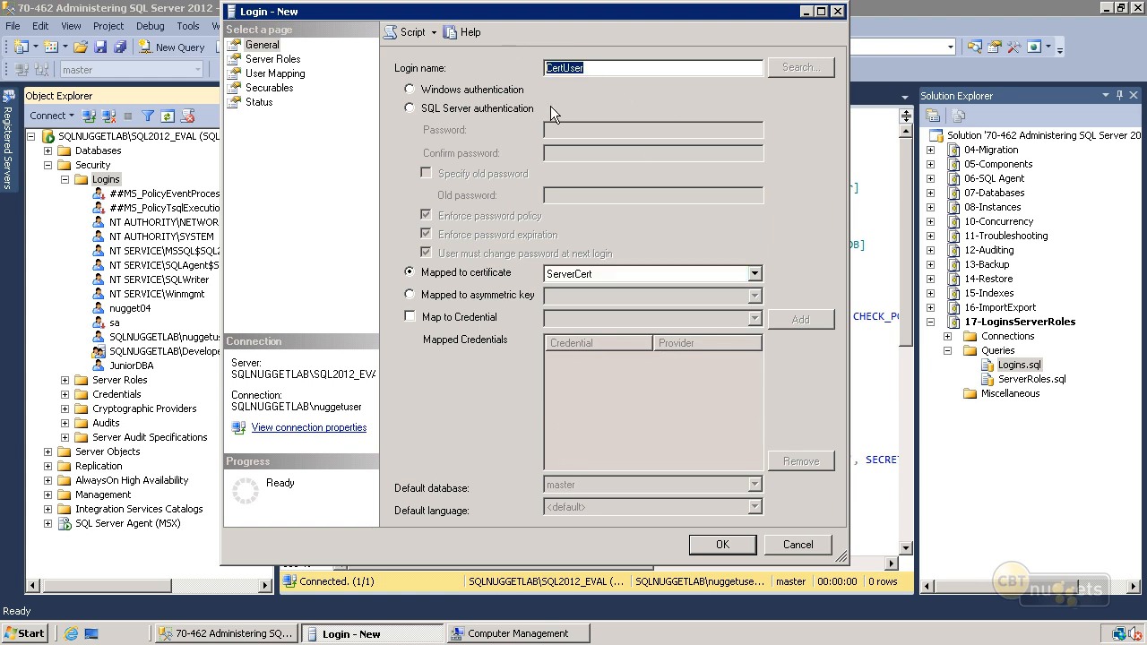
{"action": "left_click", "coordinate": [591, 69]}
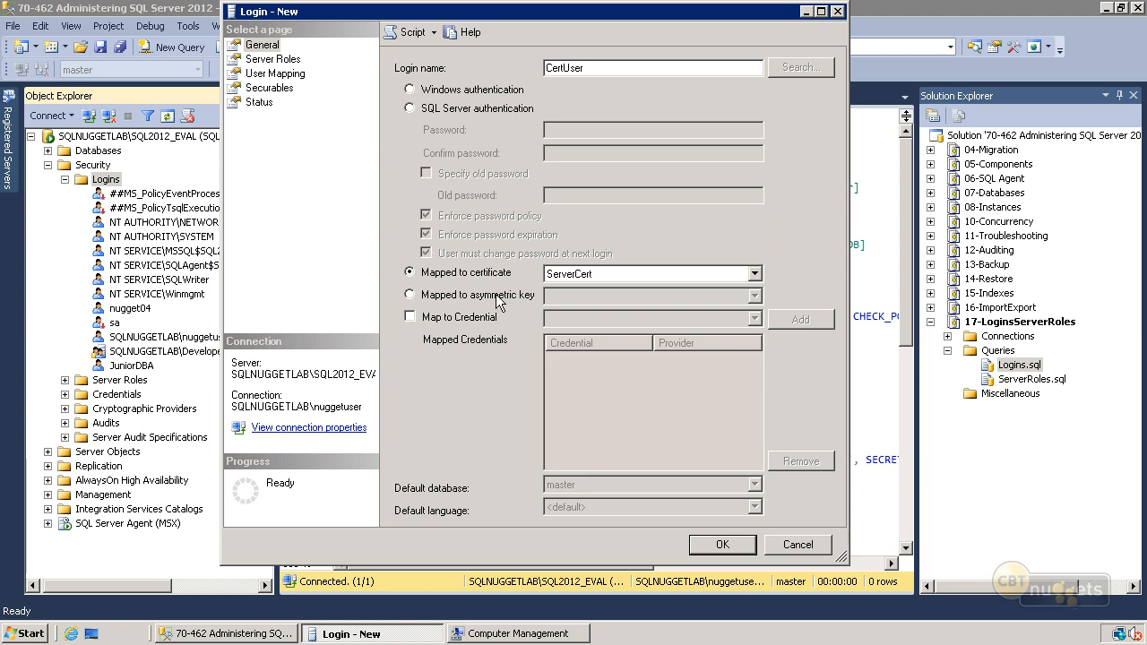
{"action": "left_click", "coordinate": [720, 544]}
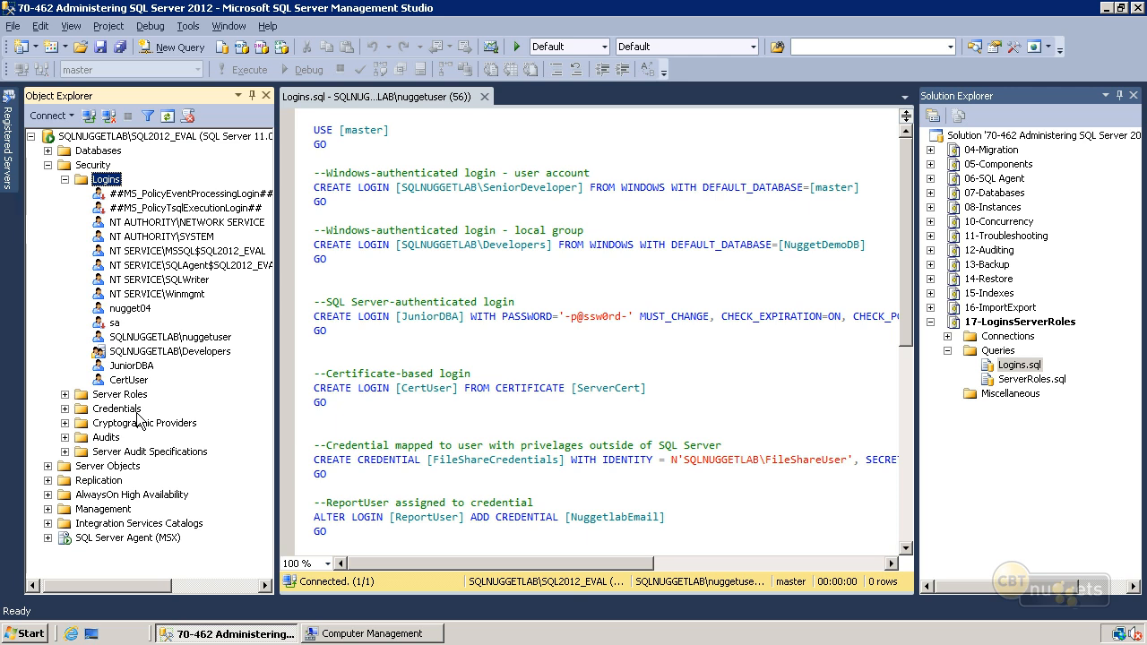
- Start a new server credential under Security and name it FileShareCred
{"action": "right_click", "coordinate": [132, 412]}
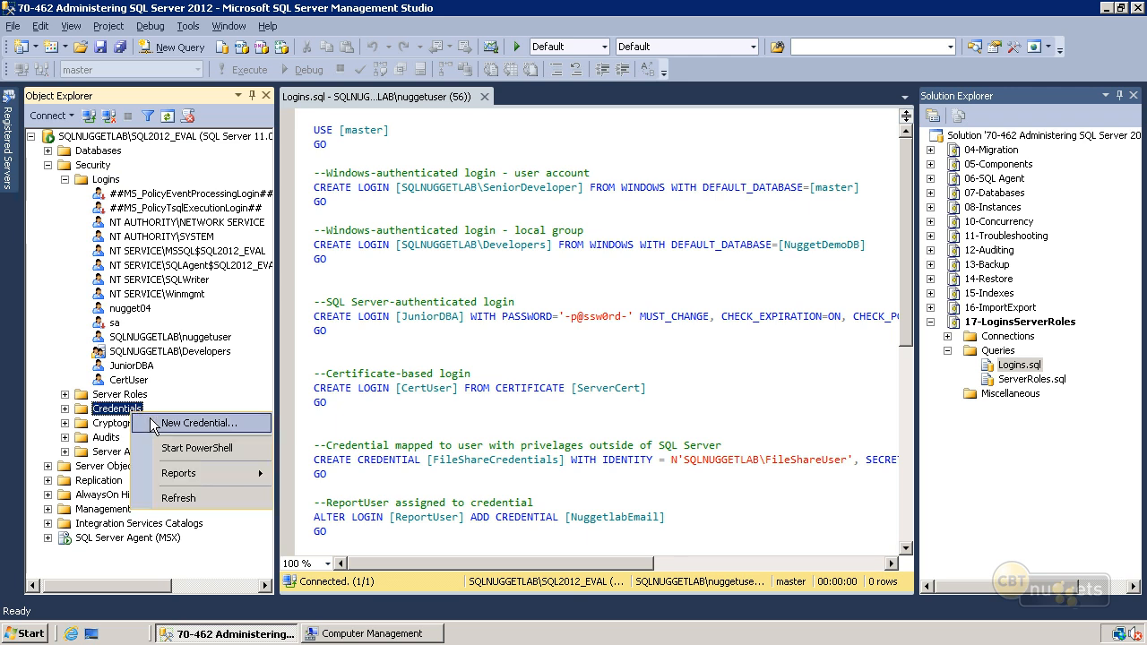
{"action": "left_click", "coordinate": [154, 424]}
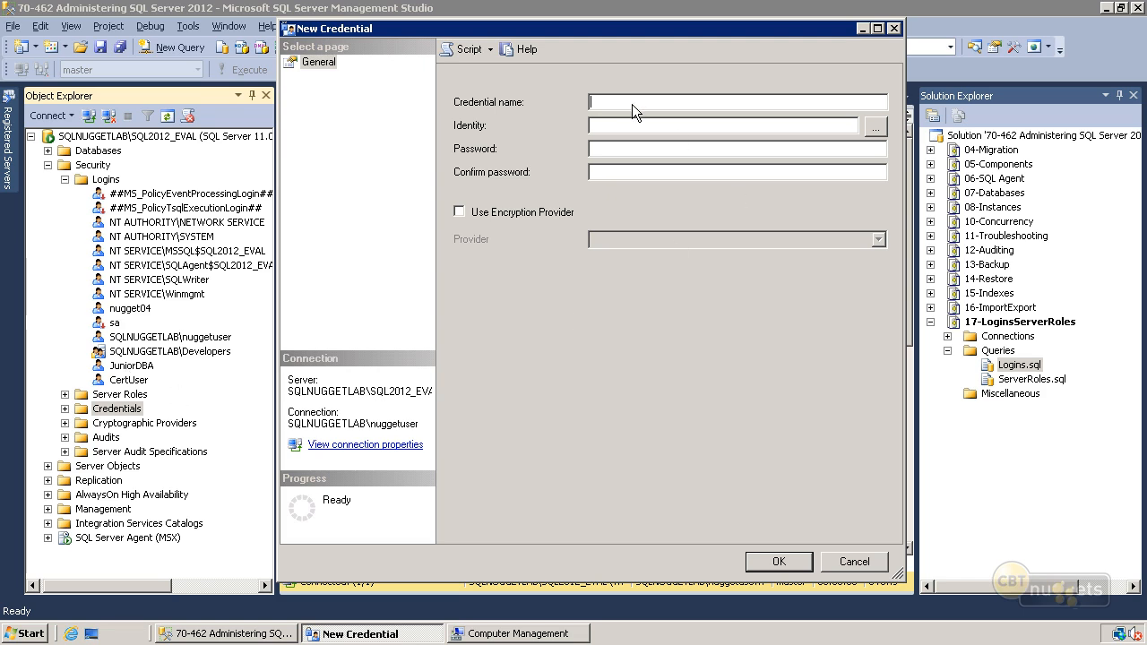
{"action": "type", "text": "FileShareCred"}
- Check the local users in Computer Management and set the credential's identity to SQLNUGGETLAB\FileShareUser
{"action": "left_click", "coordinate": [876, 127]}
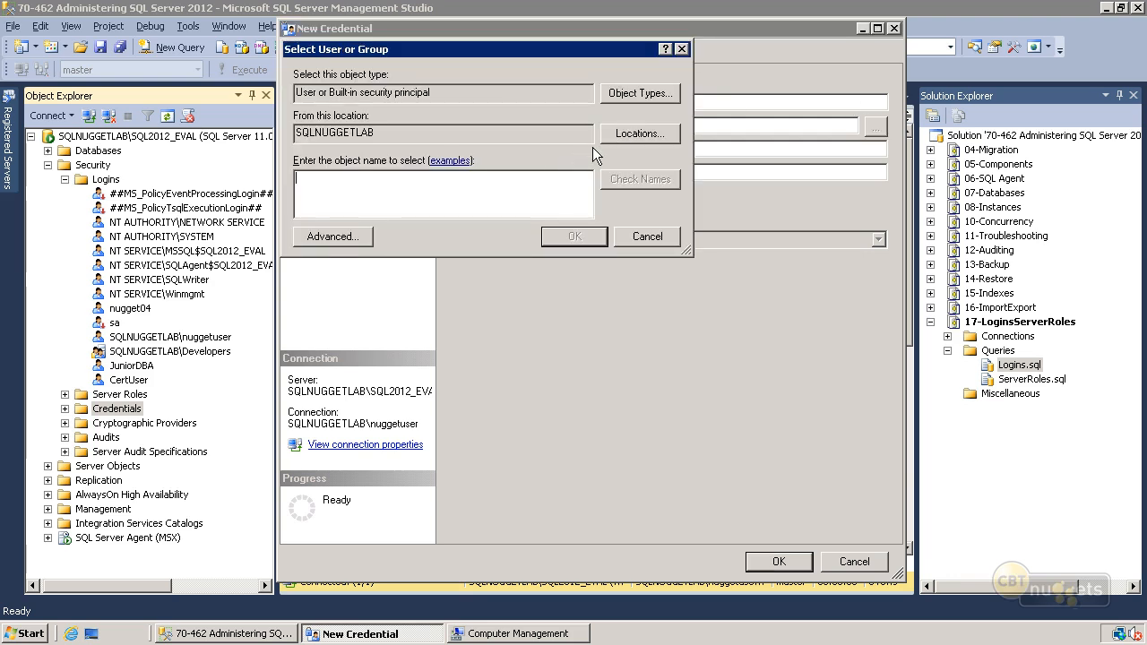
{"action": "left_click", "coordinate": [476, 627]}
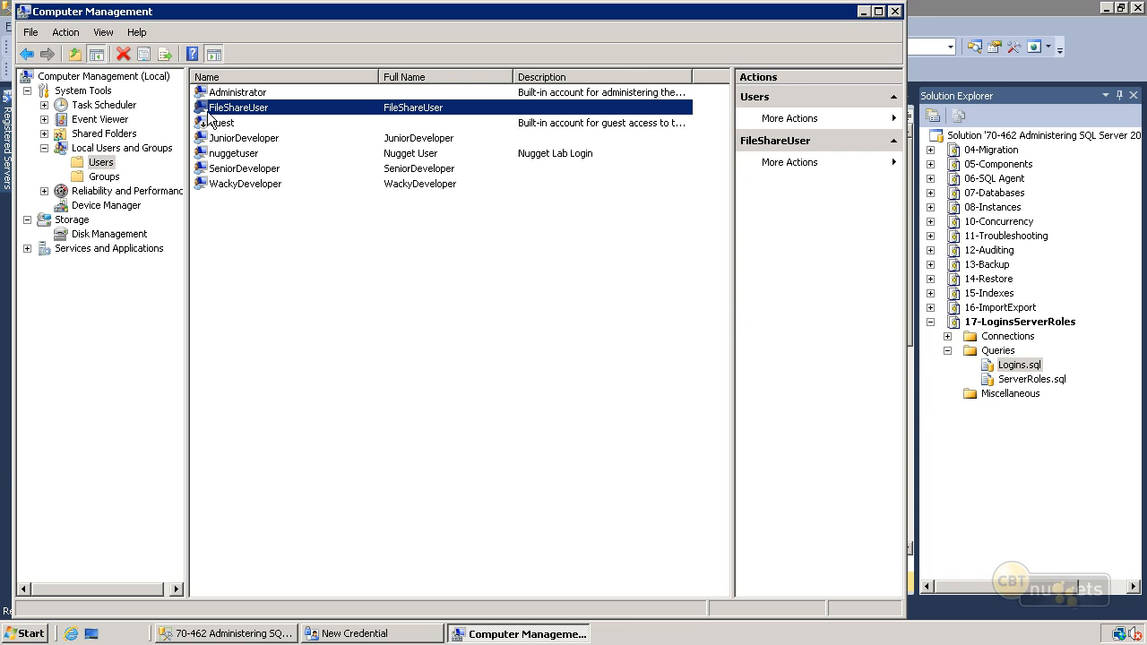
{"action": "left_click", "coordinate": [861, 13]}
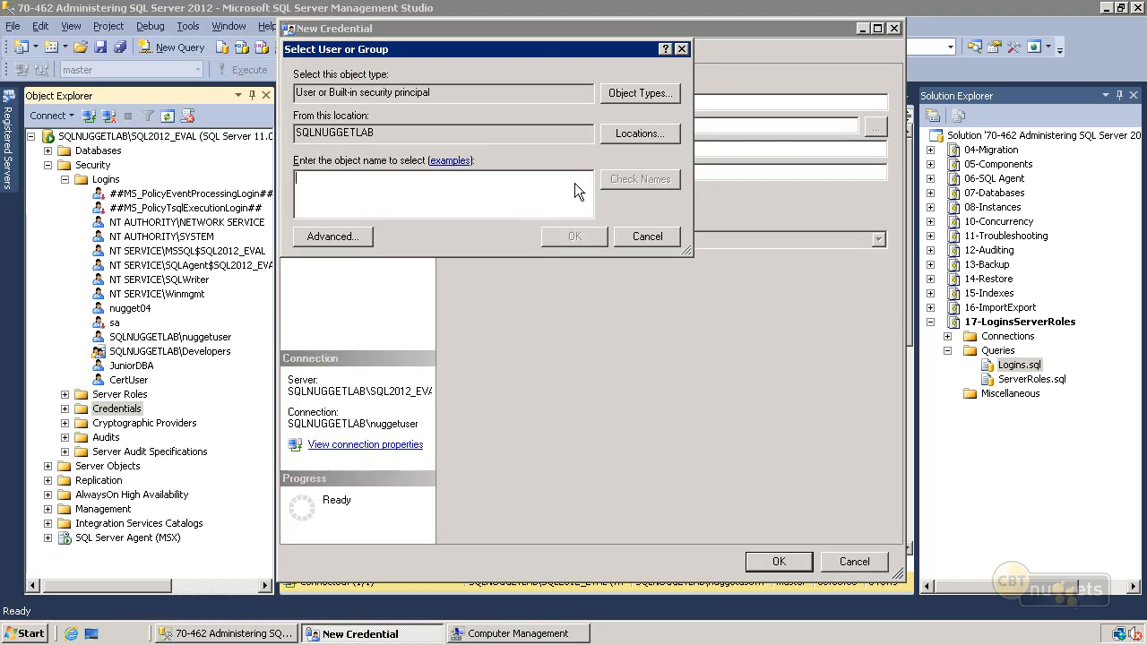
{"action": "type", "text": "fileshareuys"}
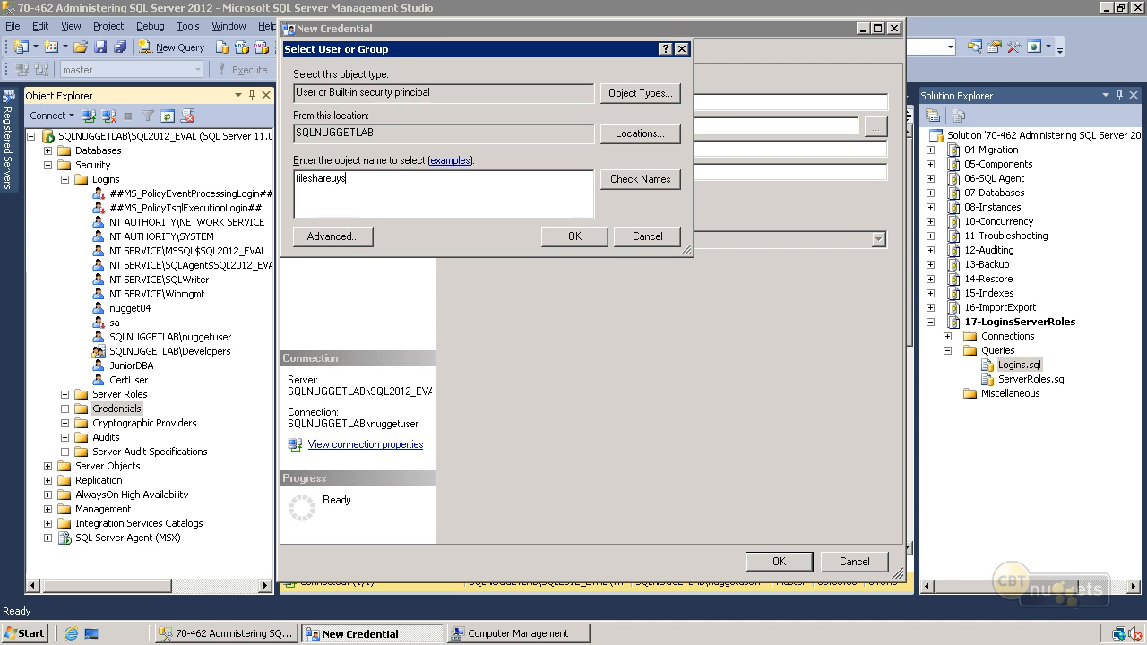
{"action": "type", "text": "ser"}
{"action": "left_click", "coordinate": [639, 179]}
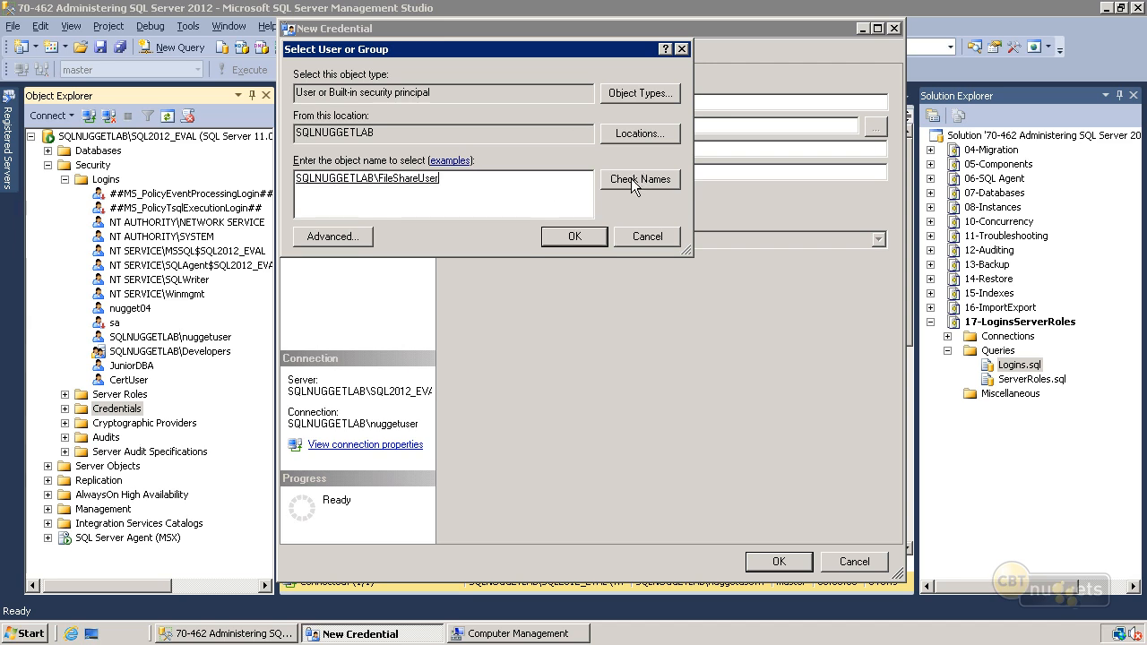
{"action": "left_click", "coordinate": [575, 236]}
- Enter and confirm the identity's password, create the FileShareCred credential, and expand the Credentials folder
{"action": "type", "text": "Pa$$w0rd"}
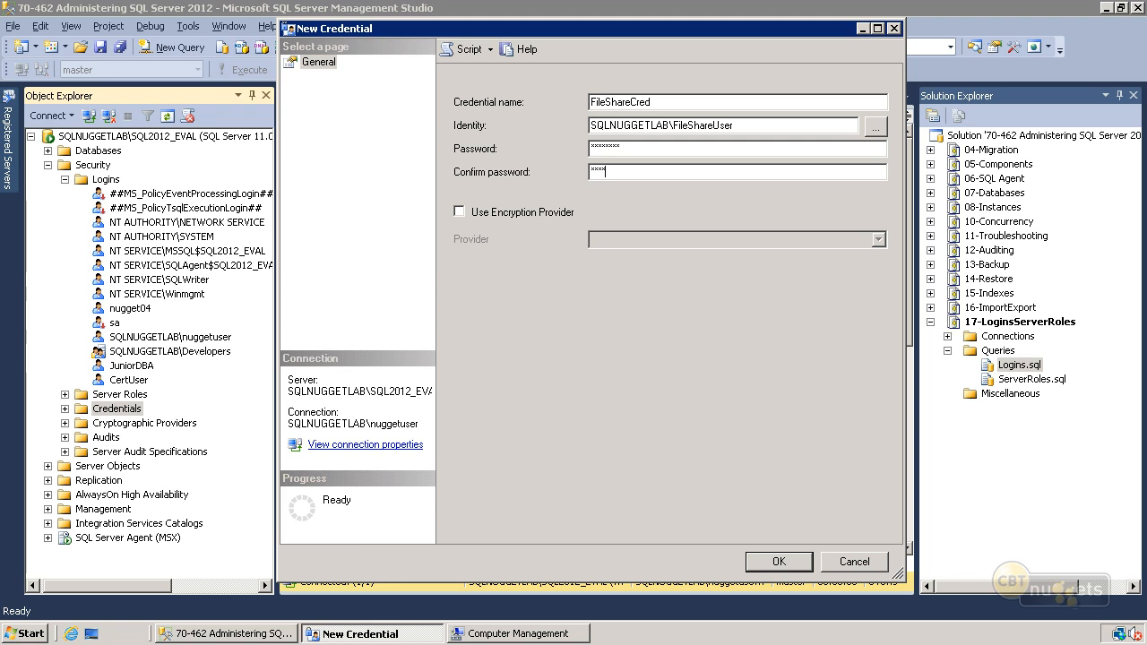
{"action": "left_click", "coordinate": [779, 561]}
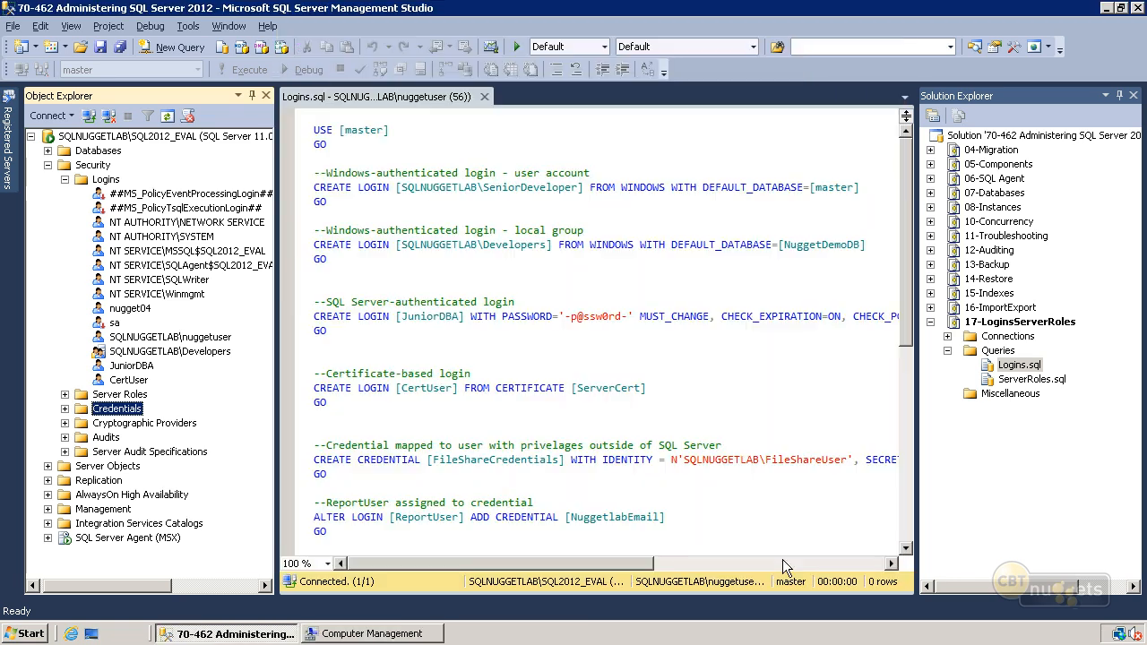
{"action": "left_click", "coordinate": [64, 409]}
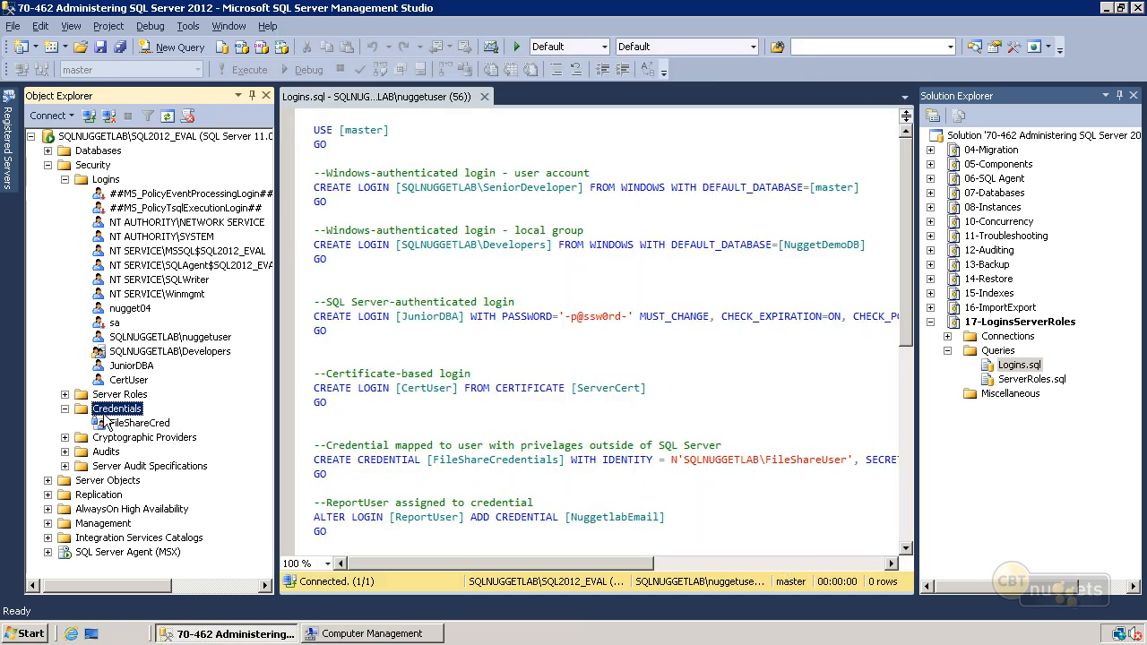
- Map the existing JuniorDBA login to the FileShareCred credential in its login properties
{"action": "right_click", "coordinate": [138, 364]}
{"action": "left_click", "coordinate": [185, 579]}
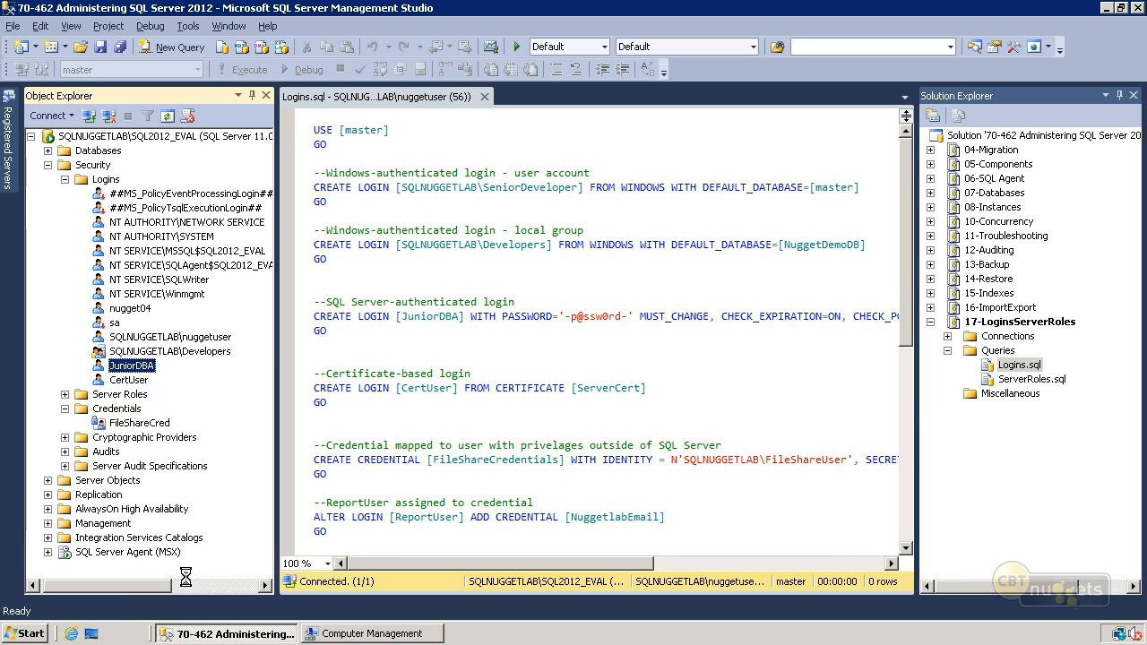
{"action": "left_click", "coordinate": [455, 324]}
{"action": "left_click", "coordinate": [623, 320]}
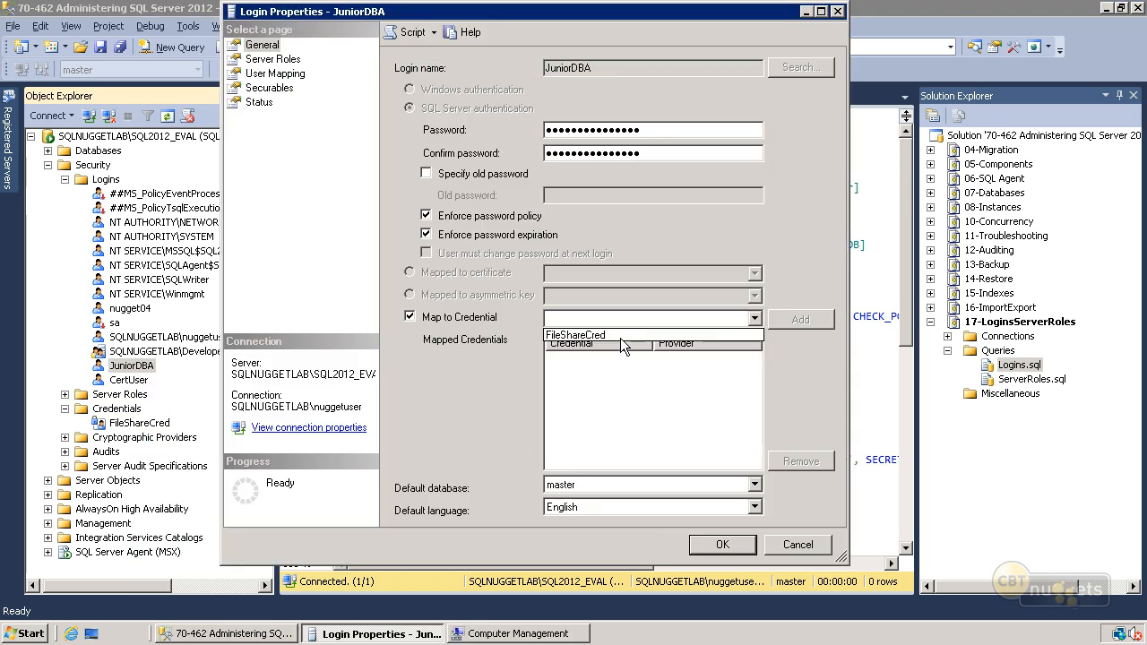
{"action": "left_click", "coordinate": [620, 336]}
{"action": "left_click", "coordinate": [710, 547]}
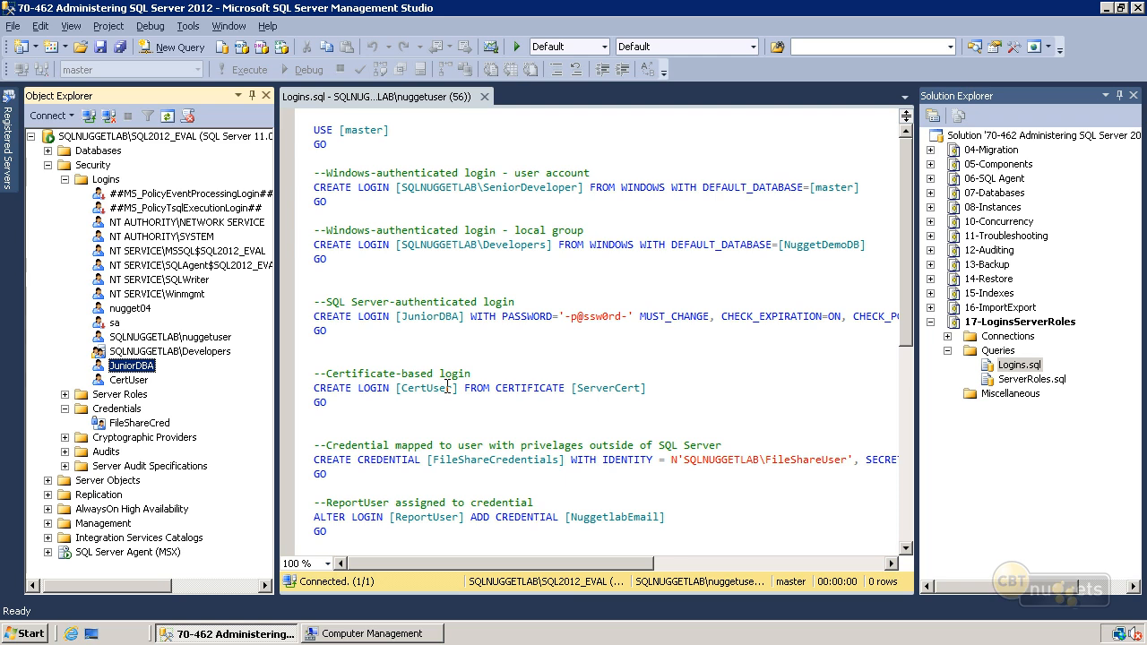
- Examine the Logins.sql statements that create Windows-authenticated logins for a user account and for a local group
{"action": "left_click", "coordinate": [314, 415]}
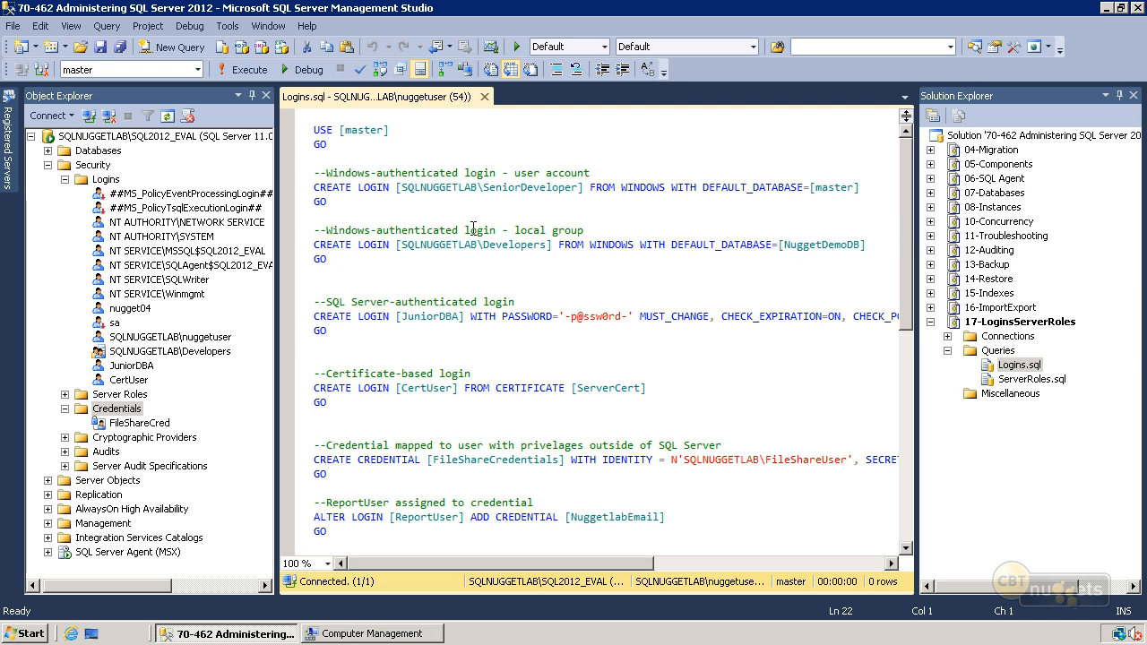
{"action": "left_click", "coordinate": [376, 201]}
{"action": "left_click", "coordinate": [311, 176], "text": "shift"}
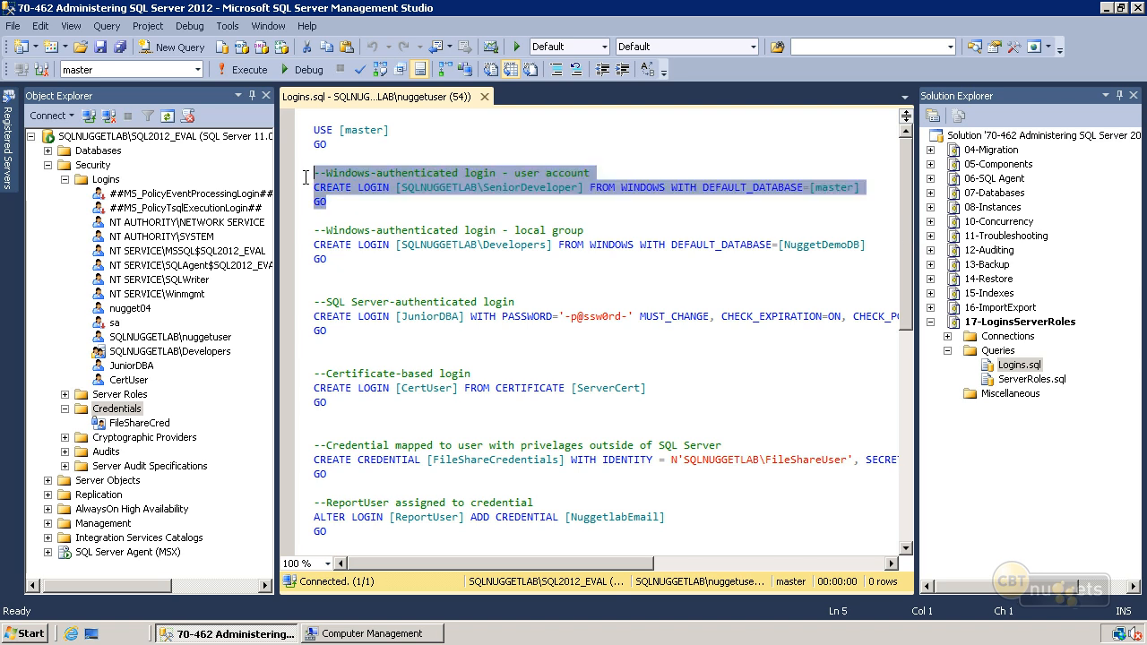
{"action": "left_click", "coordinate": [464, 201]}
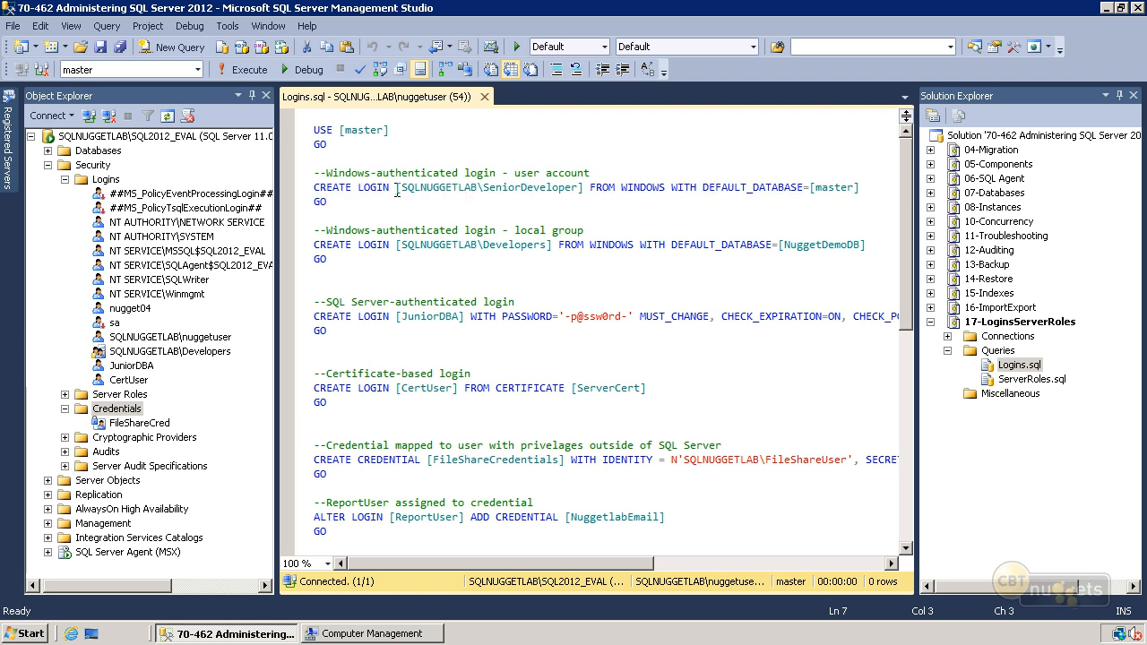
{"action": "left_click_drag", "start_coordinate": [592, 188], "coordinate": [666, 191]}
{"action": "left_click", "coordinate": [860, 188]}
{"action": "left_click_drag", "start_coordinate": [350, 262], "coordinate": [326, 234]}
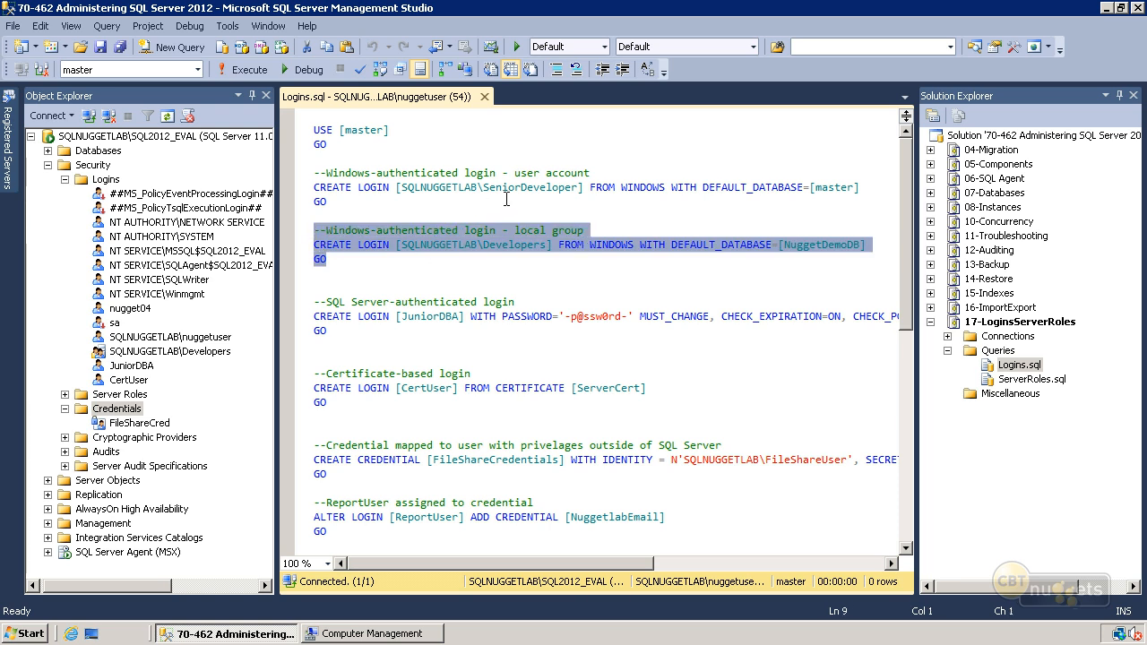
- Examine the password options of the SQL Server-authenticated login statement and the certificate-based login statement in Logins.sql
{"action": "left_click", "coordinate": [548, 283]}
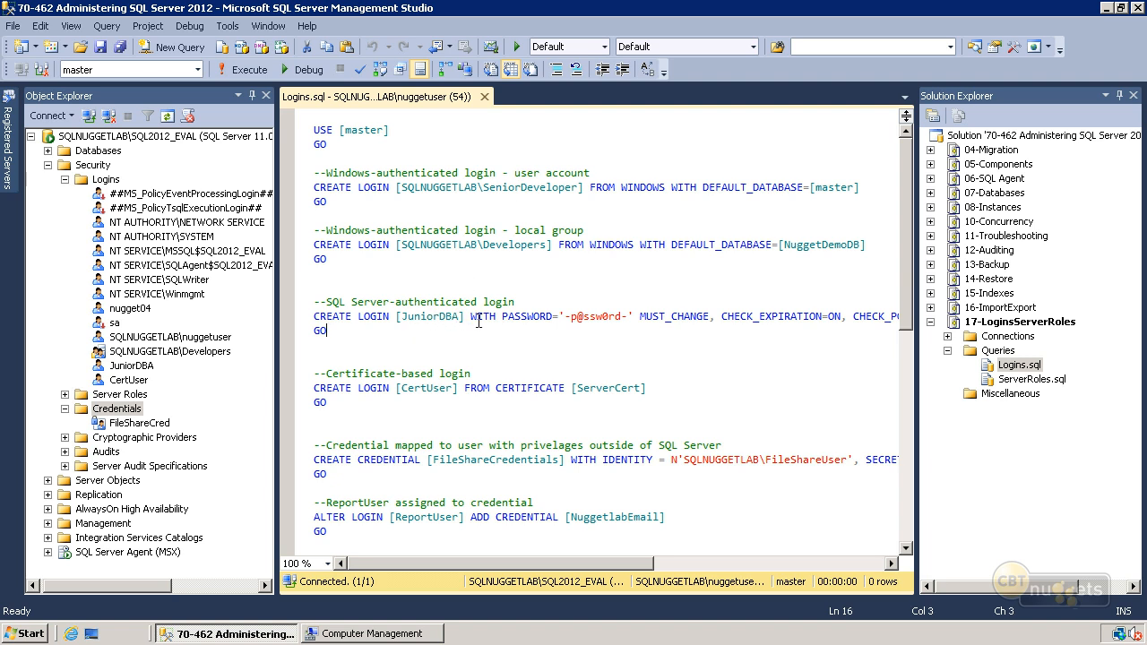
{"action": "left_click_drag", "start_coordinate": [595, 562], "coordinate": [703, 567]}
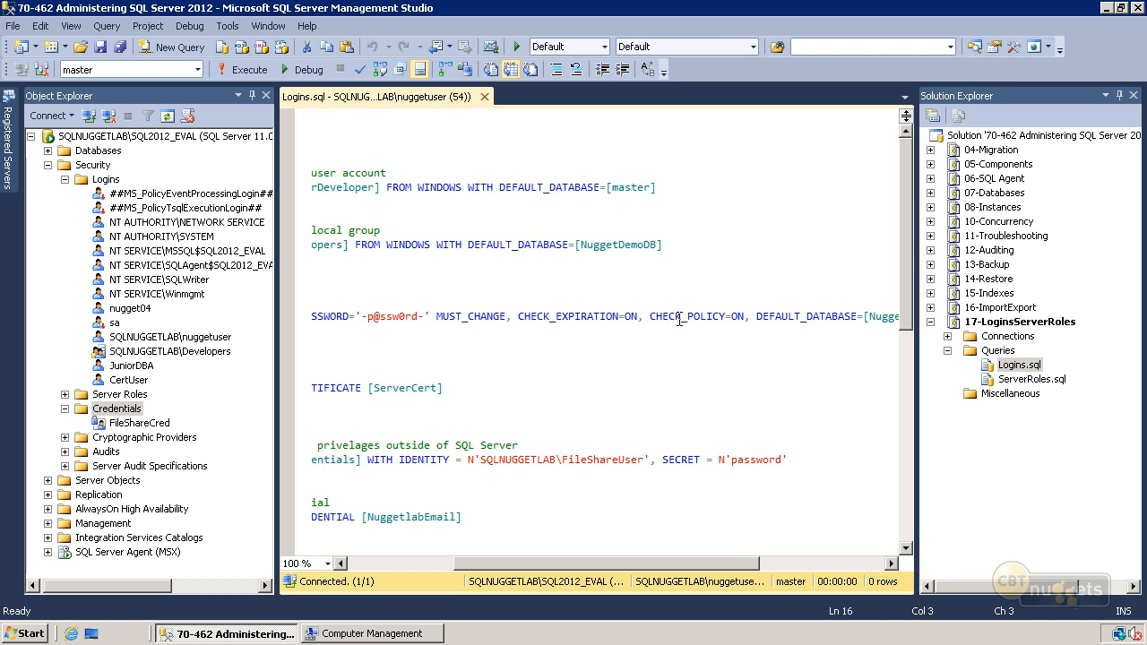
{"action": "scroll", "coordinate": [651, 568], "scroll_direction": "left", "scroll_amount": 5}
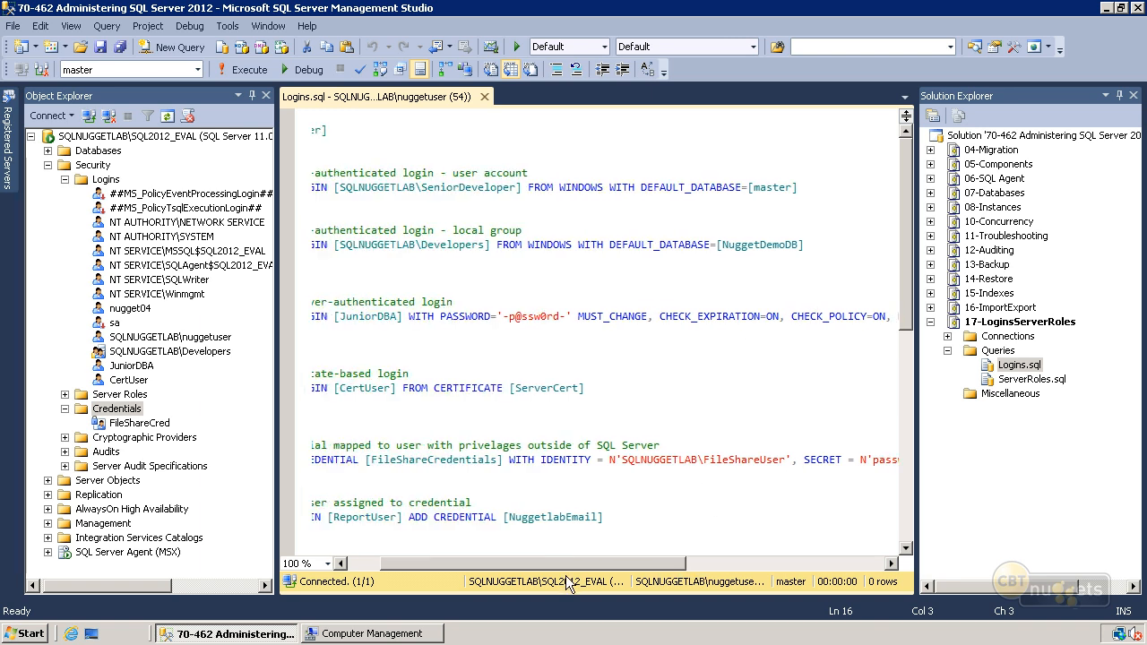
{"action": "left_click_drag", "start_coordinate": [329, 402], "coordinate": [311, 376]}
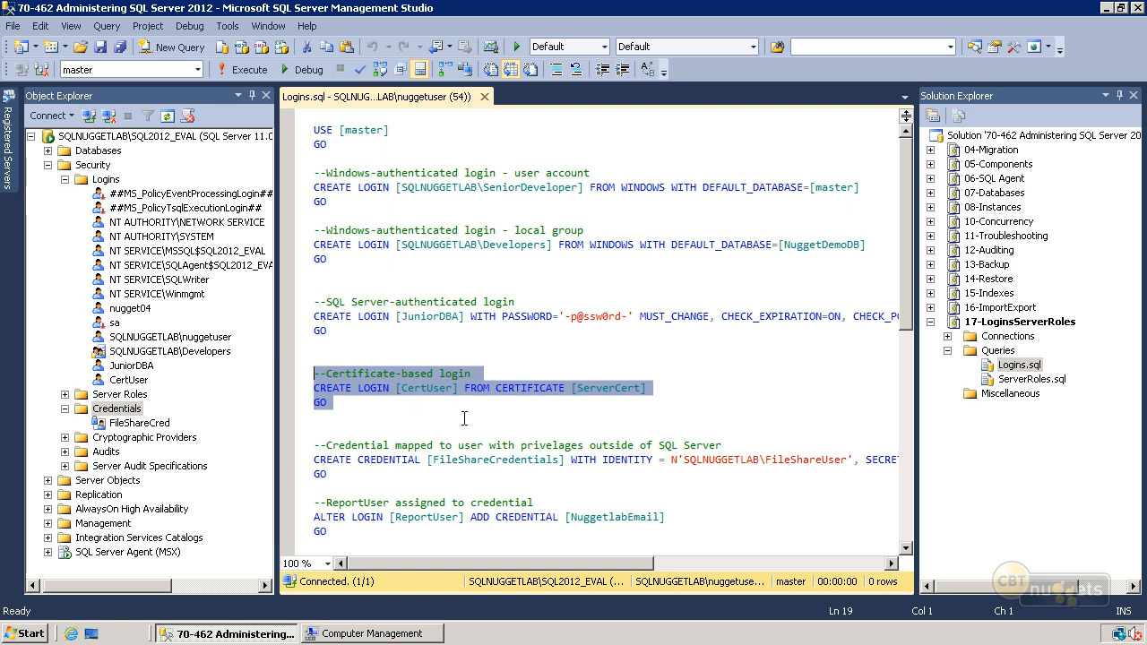
- Examine the CREATE CREDENTIAL statement and the ALTER LOGIN statements for ReportUser and JuniorDBA in Logins.sql, and execute the script
{"action": "left_click", "coordinate": [610, 400]}
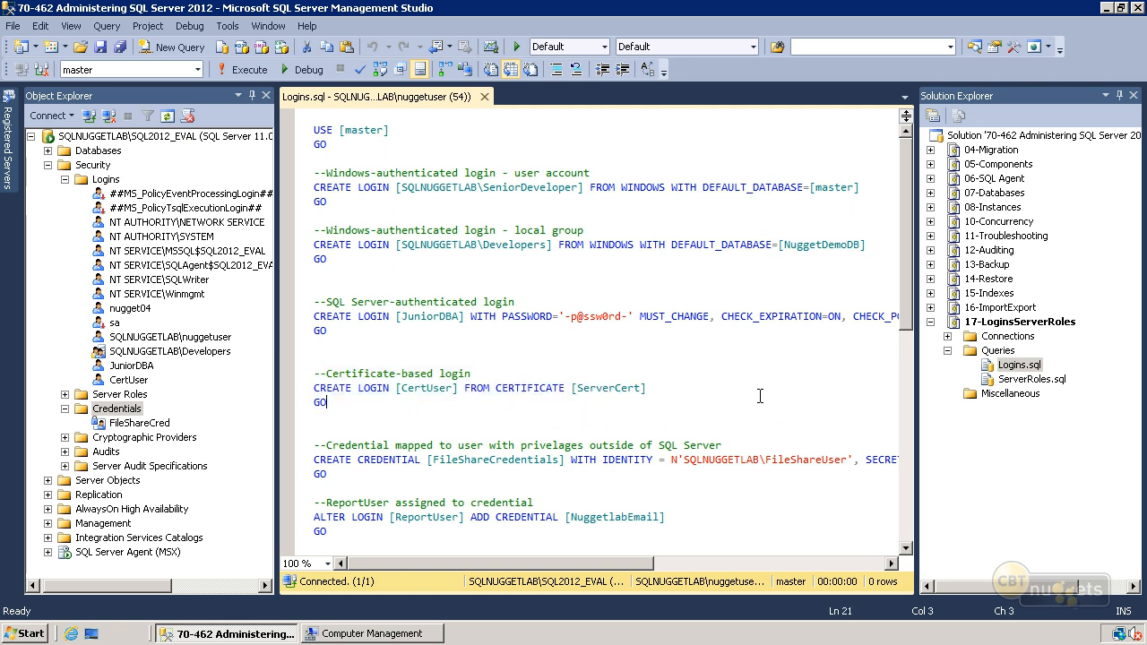
{"action": "left_click_drag", "start_coordinate": [907, 300], "coordinate": [916, 352]}
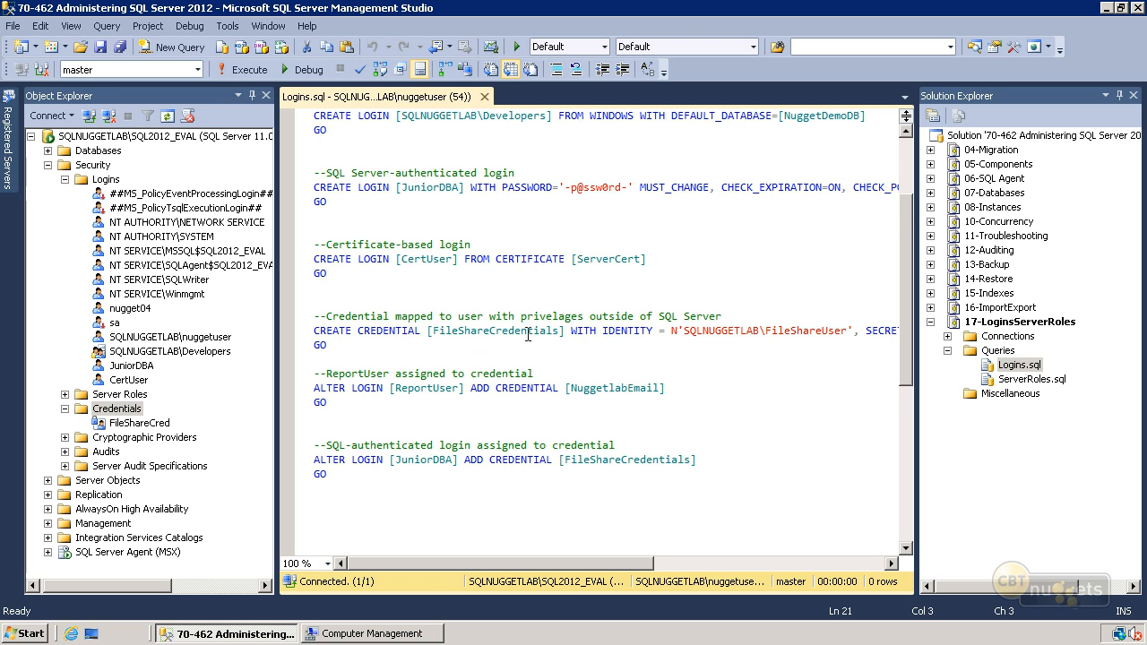
{"action": "left_click_drag", "start_coordinate": [514, 563], "coordinate": [477, 578]}
{"action": "left_click", "coordinate": [376, 402]}
{"action": "left_click_drag", "start_coordinate": [567, 564], "coordinate": [529, 563]}
{"action": "left_click", "coordinate": [383, 430]}
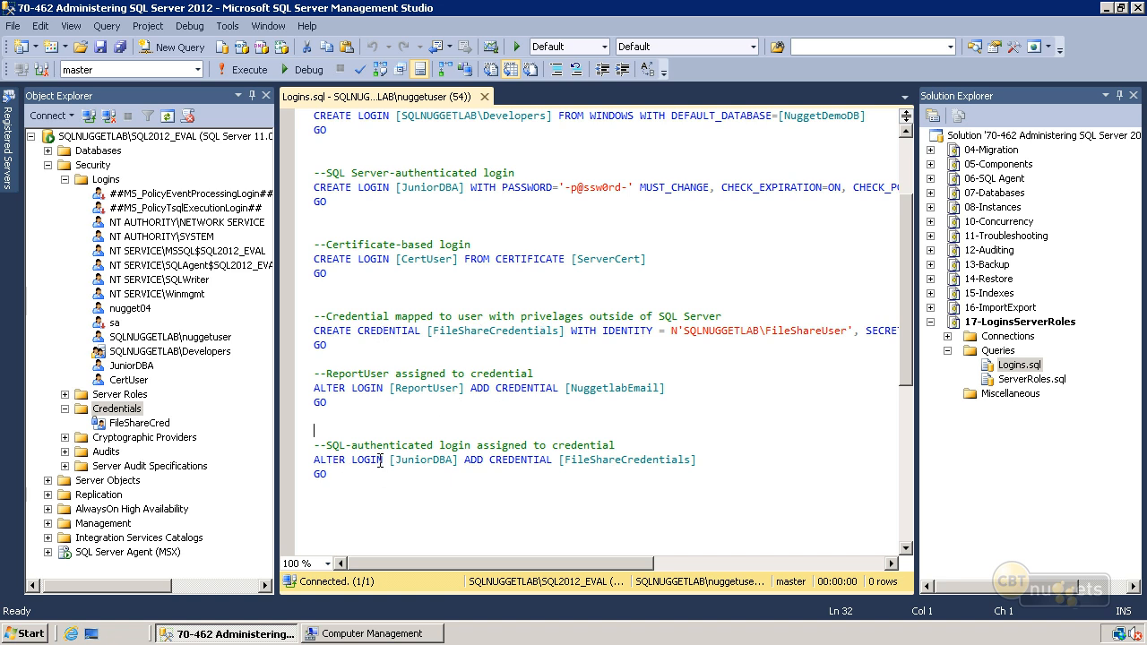
{"action": "left_click", "coordinate": [581, 479]}
{"action": "key", "text": "F5"}
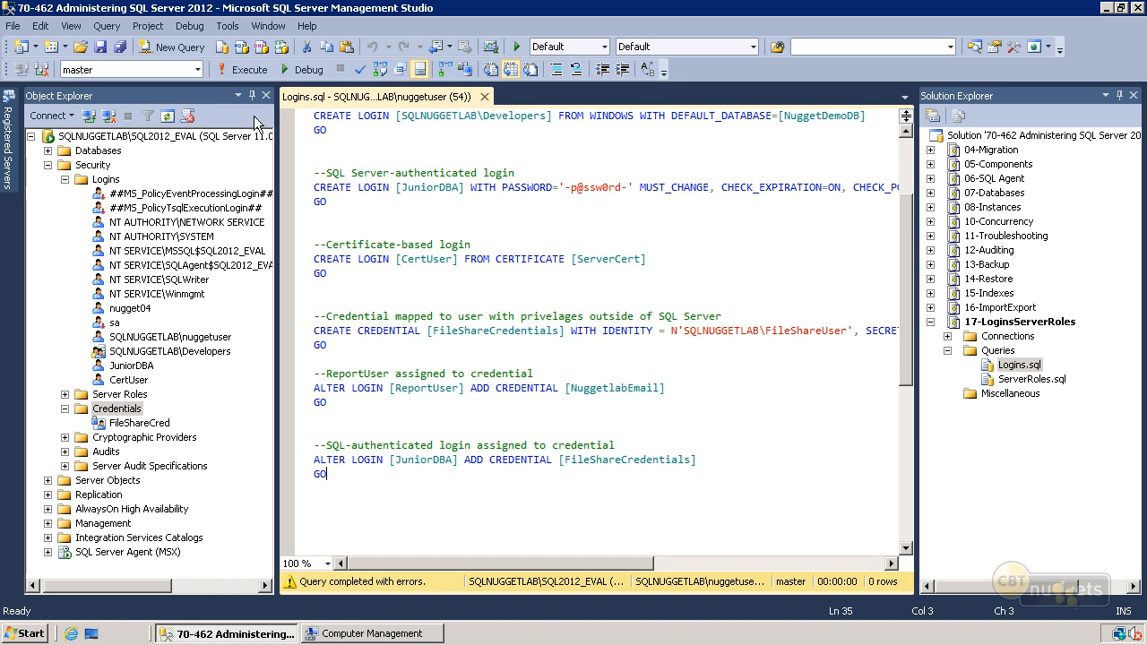
- Connect to the SQLNUGGETLAB\SQL2012_EVAL database engine with SQL Server Authentication as juniordba, entering the login's password
{"action": "left_click", "coordinate": [50, 116]}
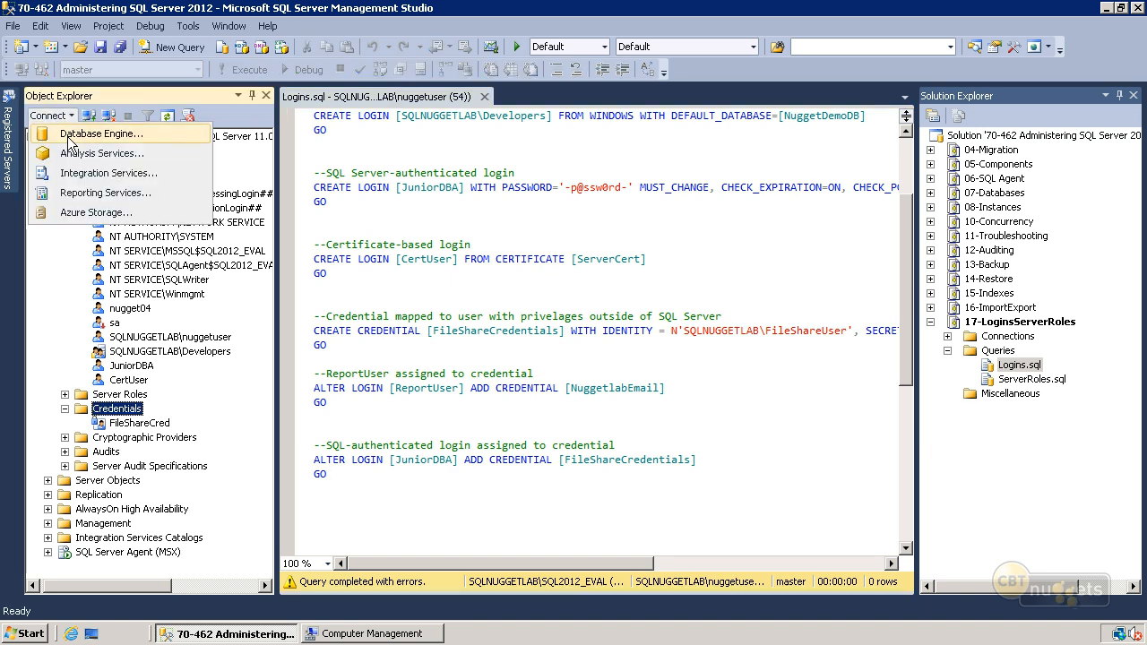
{"action": "left_click", "coordinate": [68, 134]}
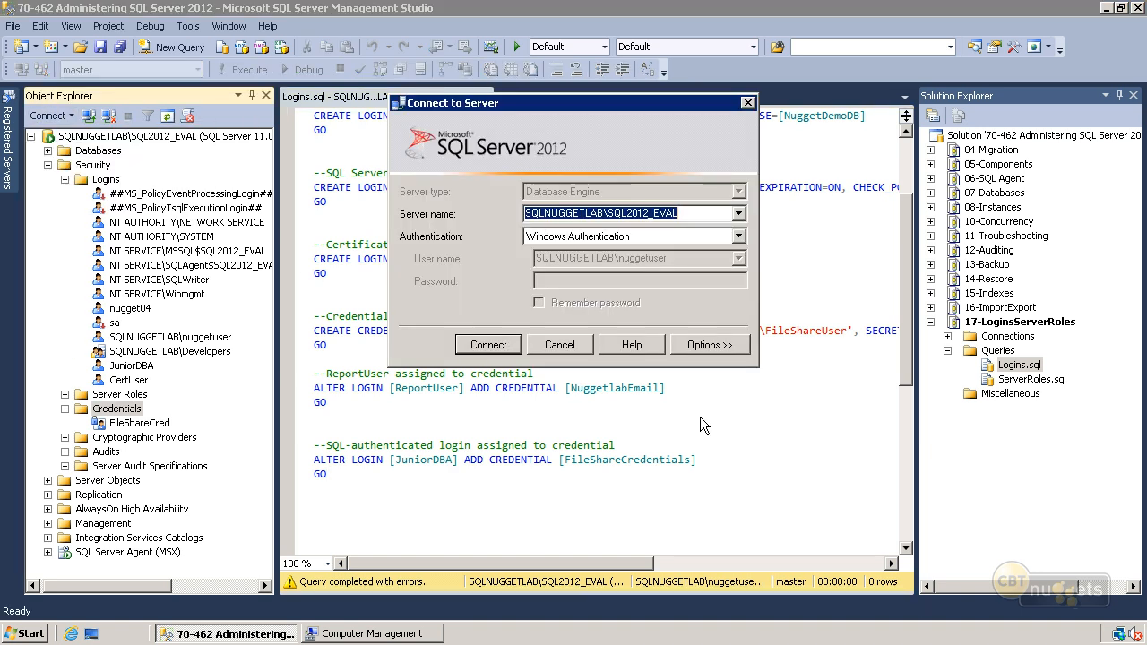
{"action": "left_click", "coordinate": [739, 237]}
{"action": "left_click", "coordinate": [678, 264]}
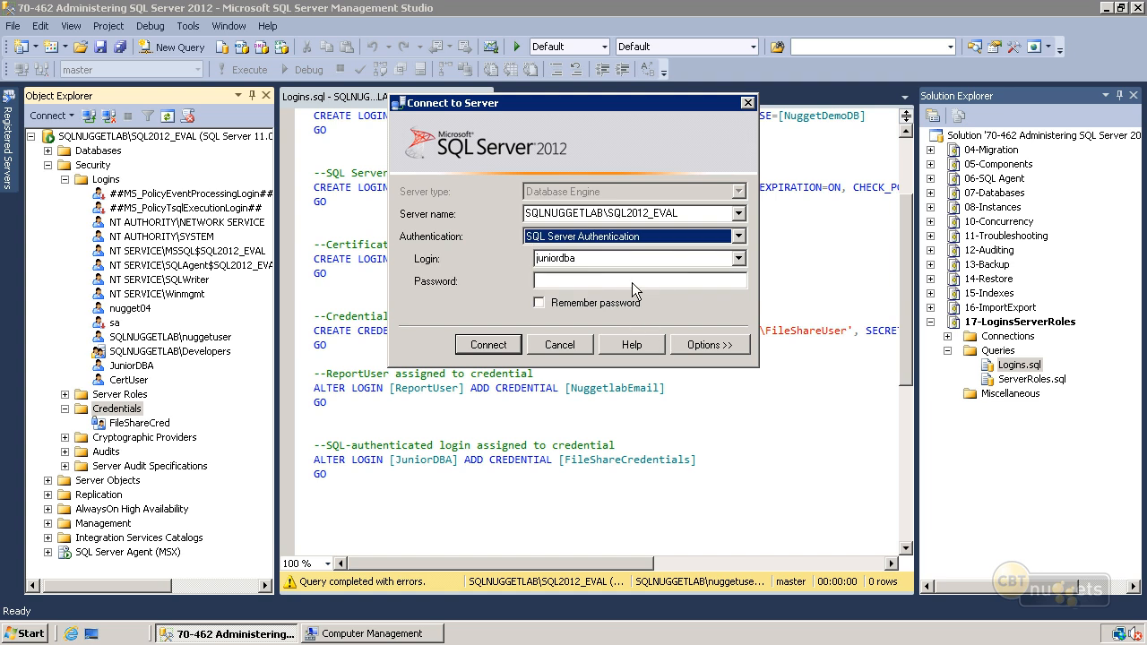
{"action": "left_click", "coordinate": [587, 263]}
{"action": "left_click", "coordinate": [542, 279]}
{"action": "type", "text": "PASSWORD='-"}
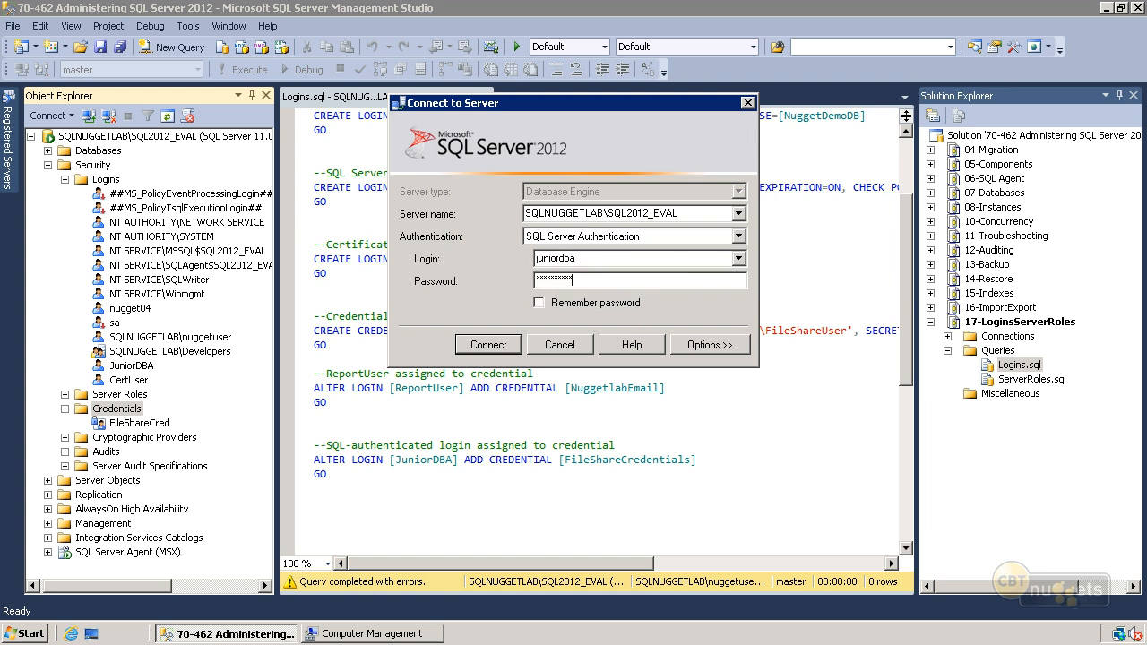
{"action": "type", "text": "p@ssw0rd-"}
{"action": "left_click", "coordinate": [499, 345]}
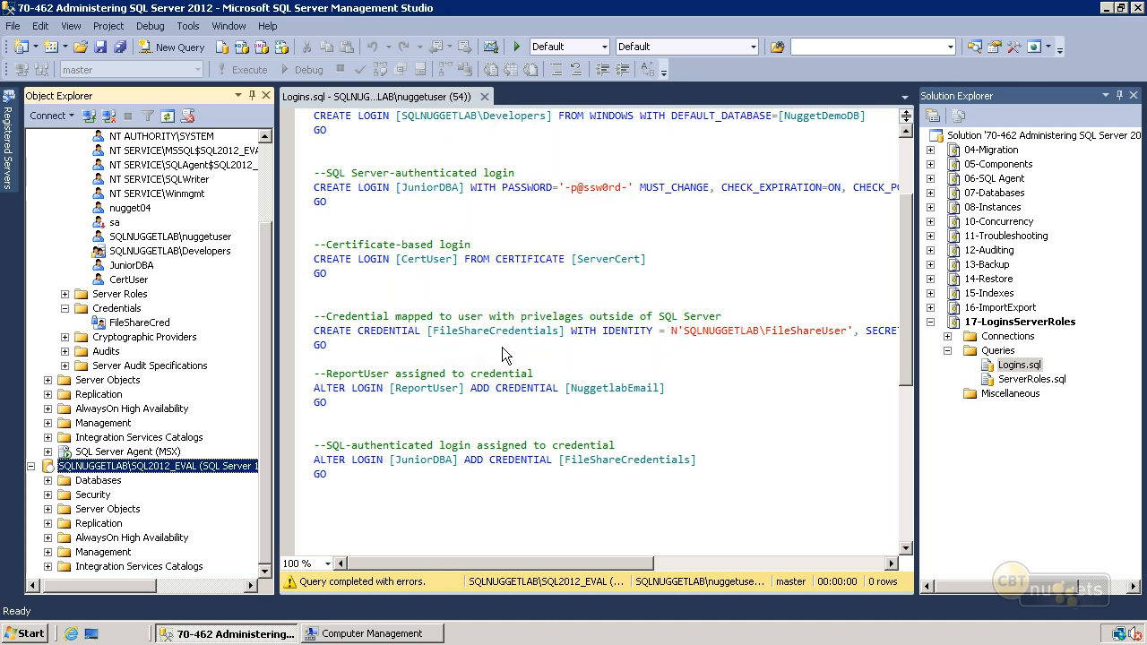
- Compare the account names of the two SQLNUGGETLAB\SQL2012_EVAL connections in Object Explorer
{"action": "mouse_move", "coordinate": [108, 583]}
{"action": "left_mouse_down"}
{"action": "mouse_move", "coordinate": [186, 595]}
{"action": "mouse_move", "coordinate": [100, 593]}
{"action": "left_mouse_up"}
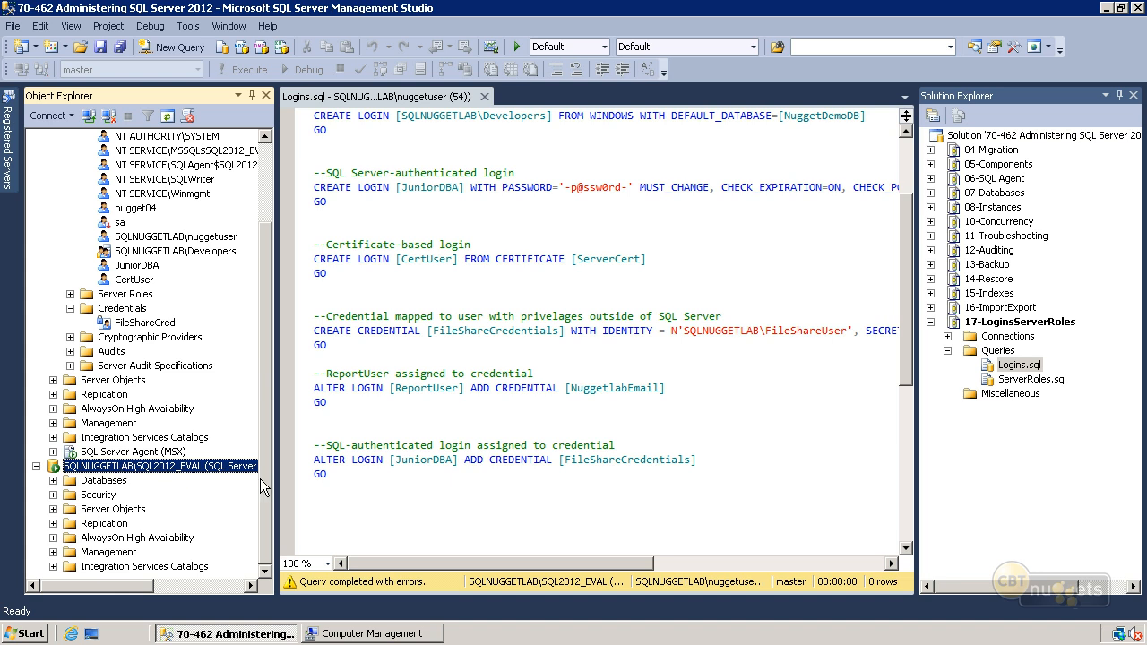
{"action": "left_click_drag", "start_coordinate": [260, 479], "coordinate": [258, 389]}
{"action": "left_click_drag", "start_coordinate": [146, 588], "coordinate": [239, 583]}
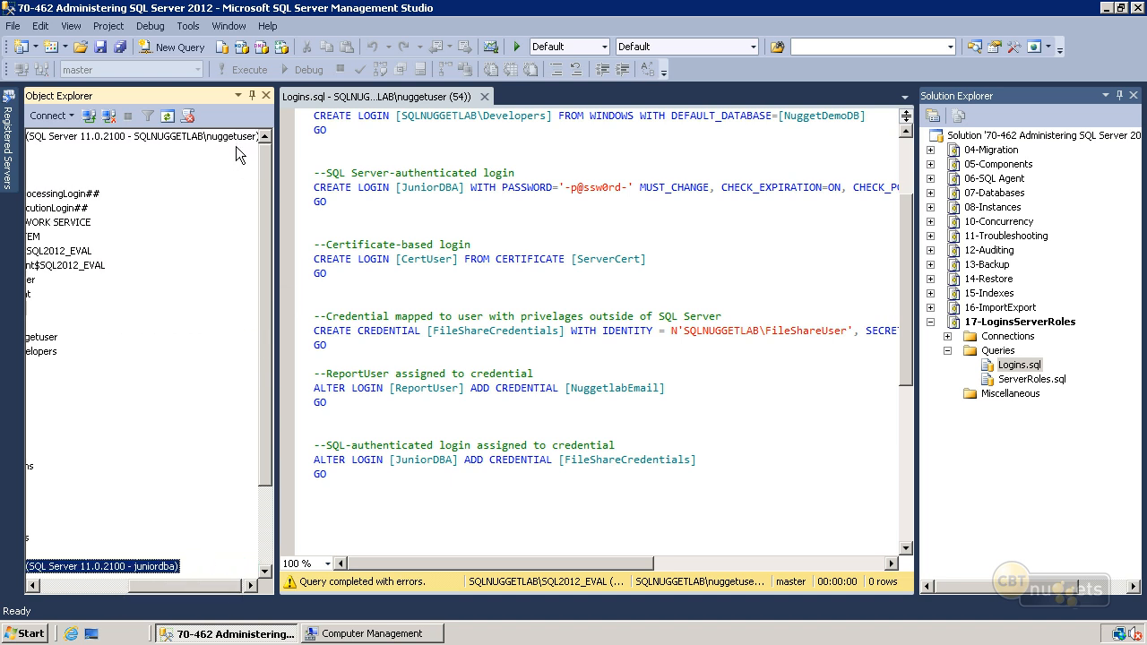
{"action": "left_click_drag", "start_coordinate": [224, 586], "coordinate": [96, 584]}
{"action": "left_click_drag", "start_coordinate": [257, 476], "coordinate": [260, 555]}
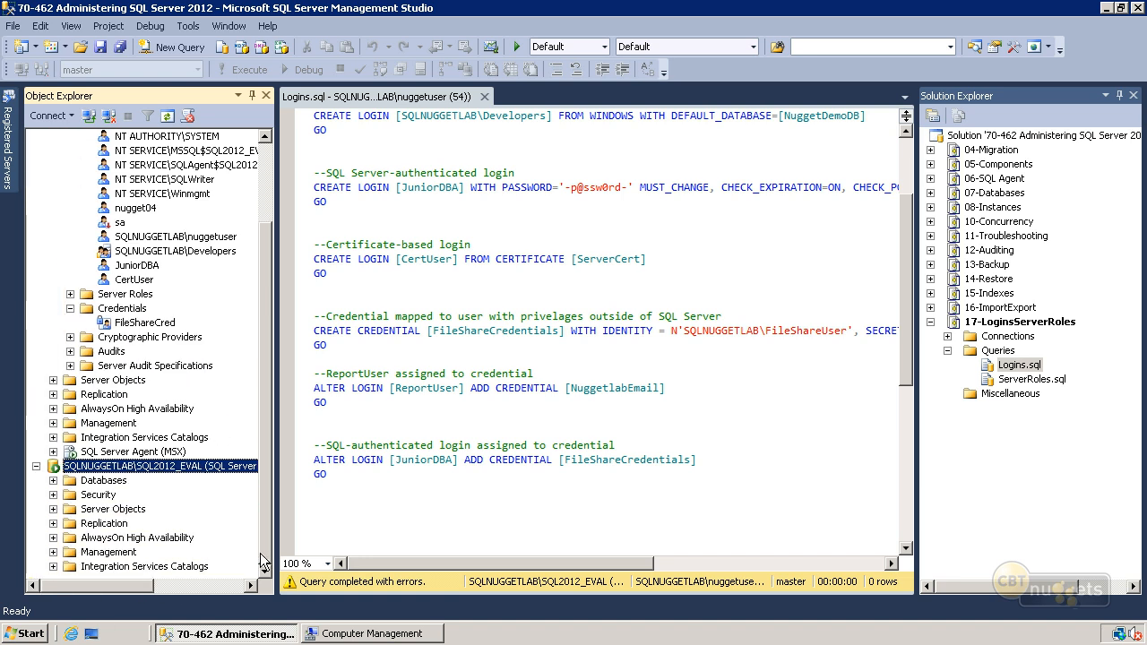
- Check the server role membership of the JuniorDBA login in its properties without changing anything
{"action": "right_click", "coordinate": [128, 267]}
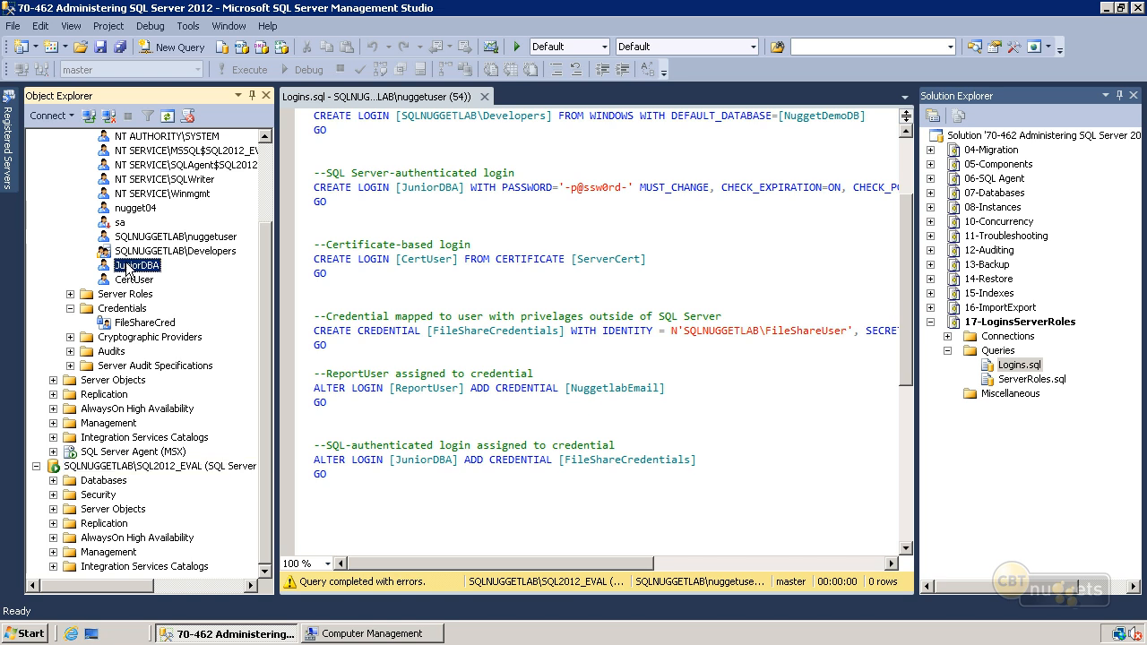
{"action": "left_click", "coordinate": [180, 482]}
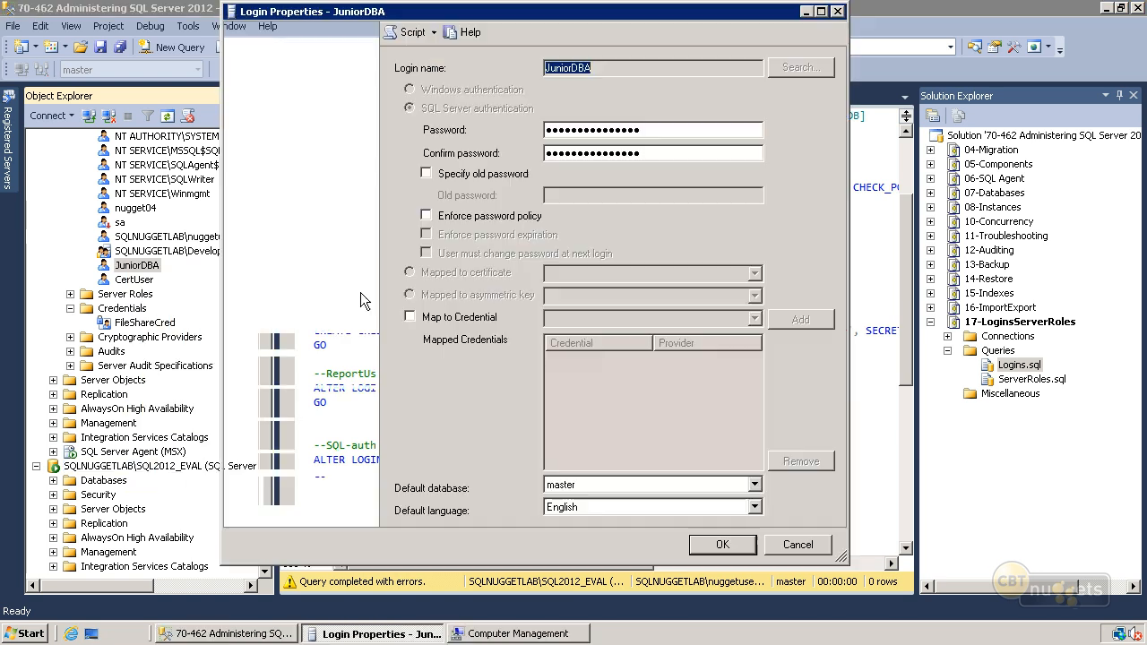
{"action": "left_click", "coordinate": [272, 59]}
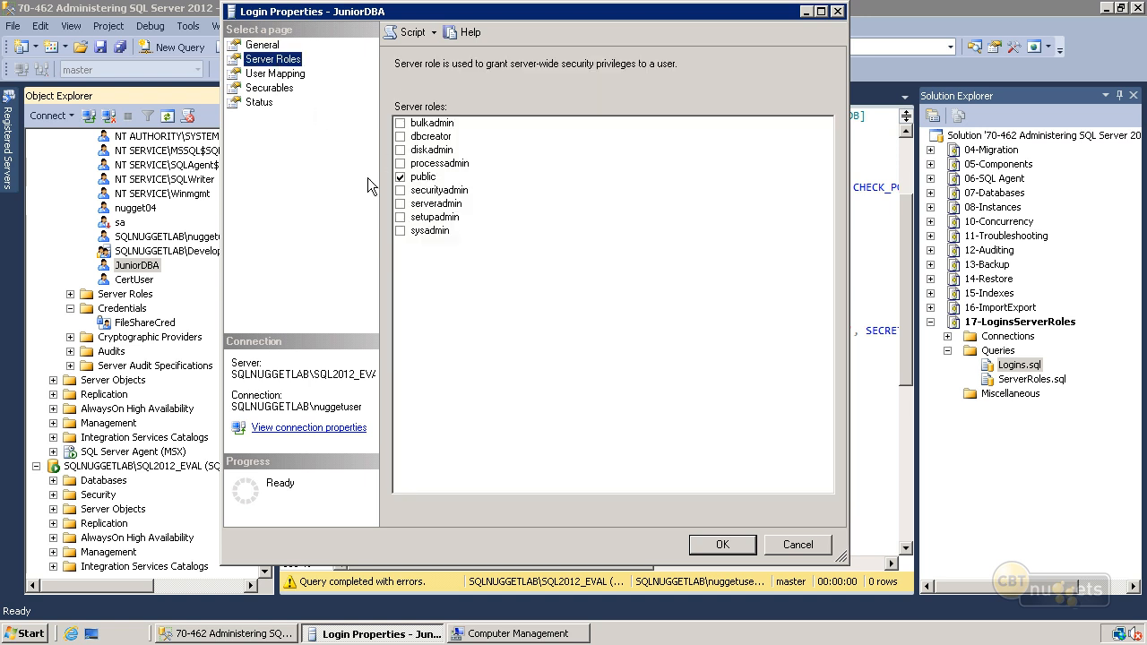
{"action": "left_click", "coordinate": [792, 549]}
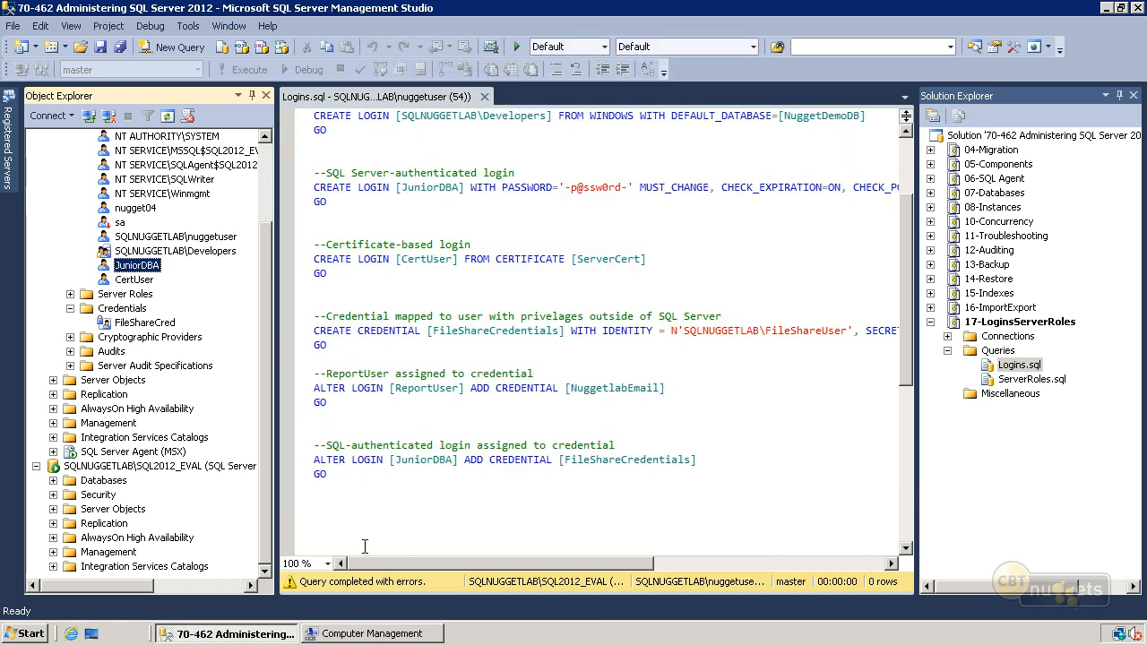
- Try to expand the AdventureWorks2012, AdventureWorksDW2012 and NuggetDemoDB databases under the juniordba connection
{"action": "left_click", "coordinate": [54, 481]}
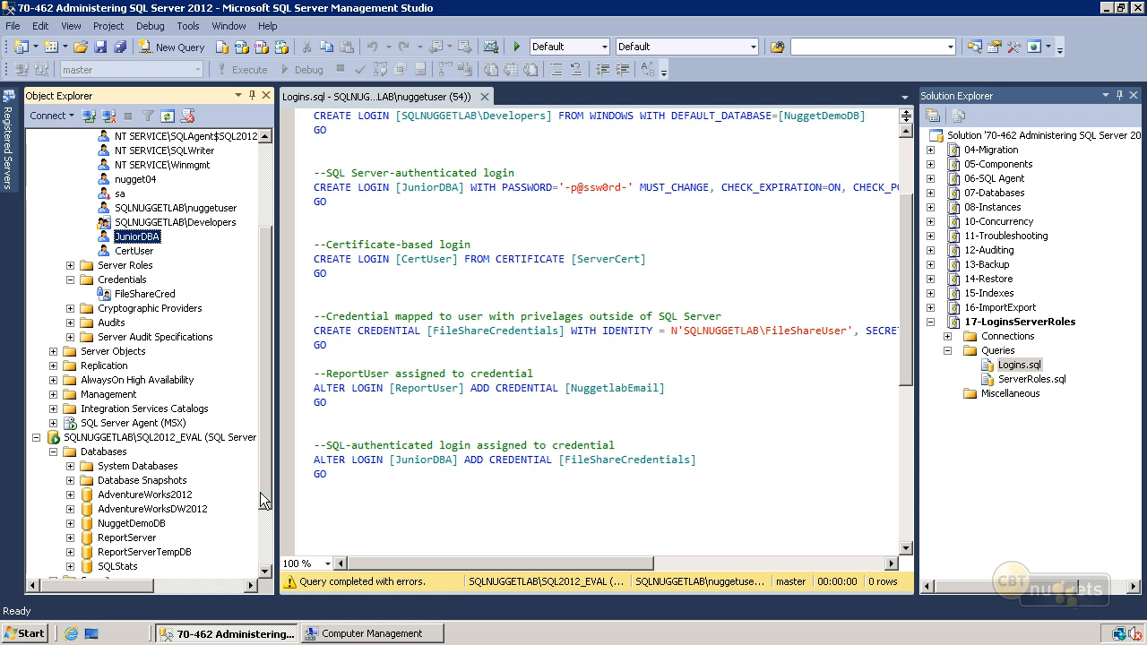
{"action": "left_click", "coordinate": [69, 496]}
{"action": "left_click", "coordinate": [795, 343]}
{"action": "left_click", "coordinate": [69, 509]}
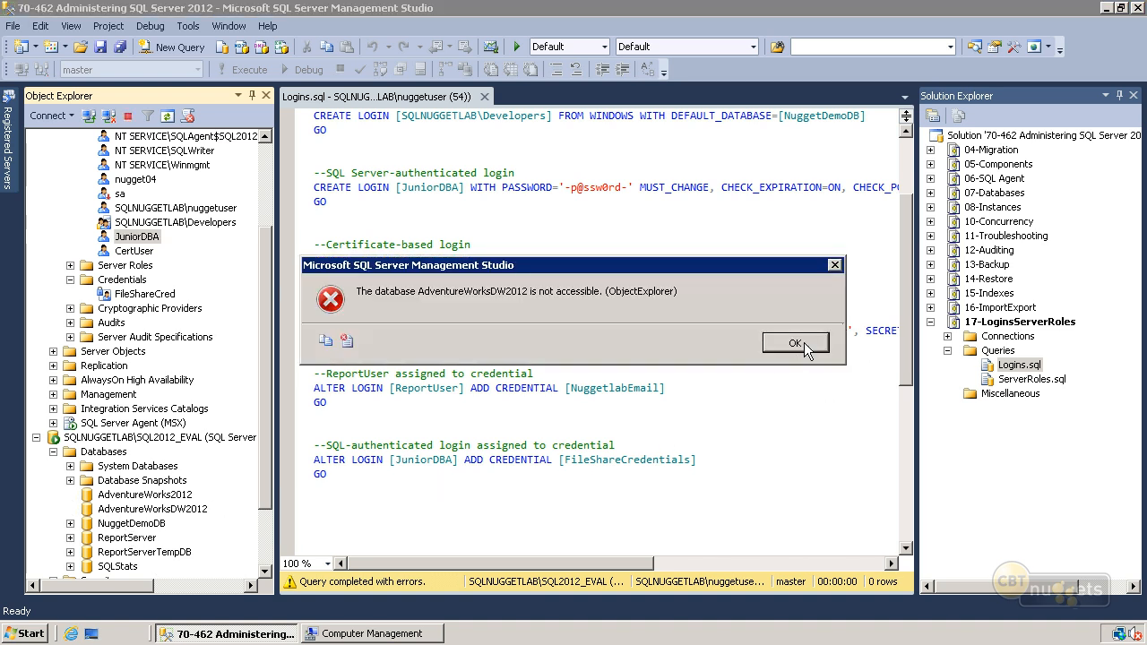
{"action": "left_click", "coordinate": [804, 343]}
{"action": "left_click", "coordinate": [70, 523]}
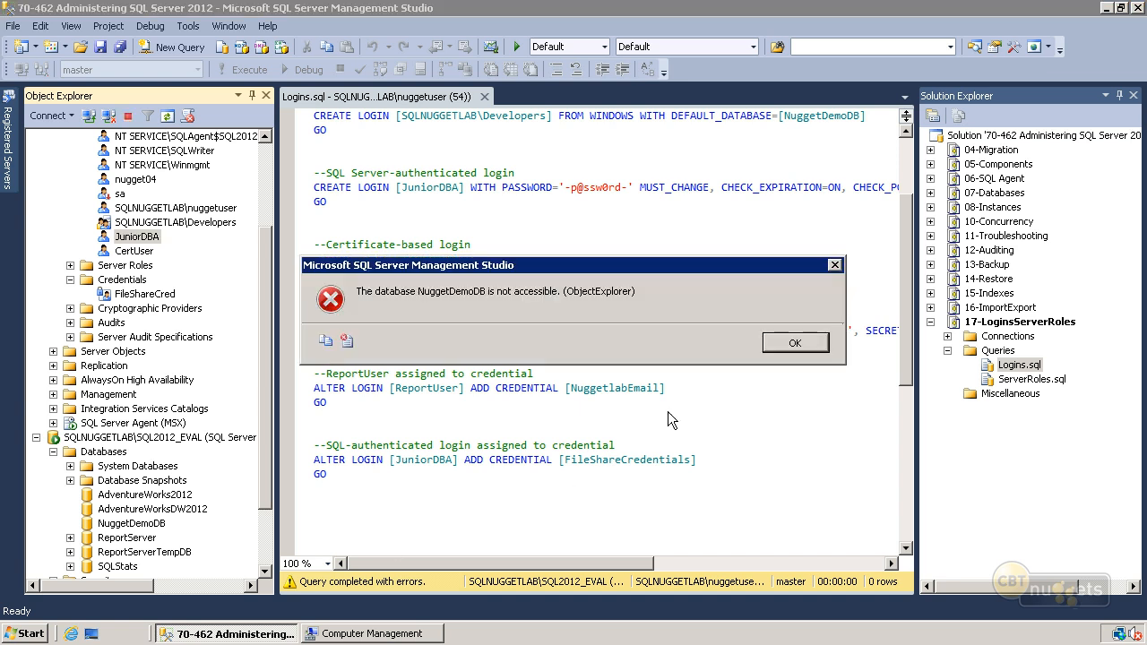
{"action": "left_click", "coordinate": [769, 343]}
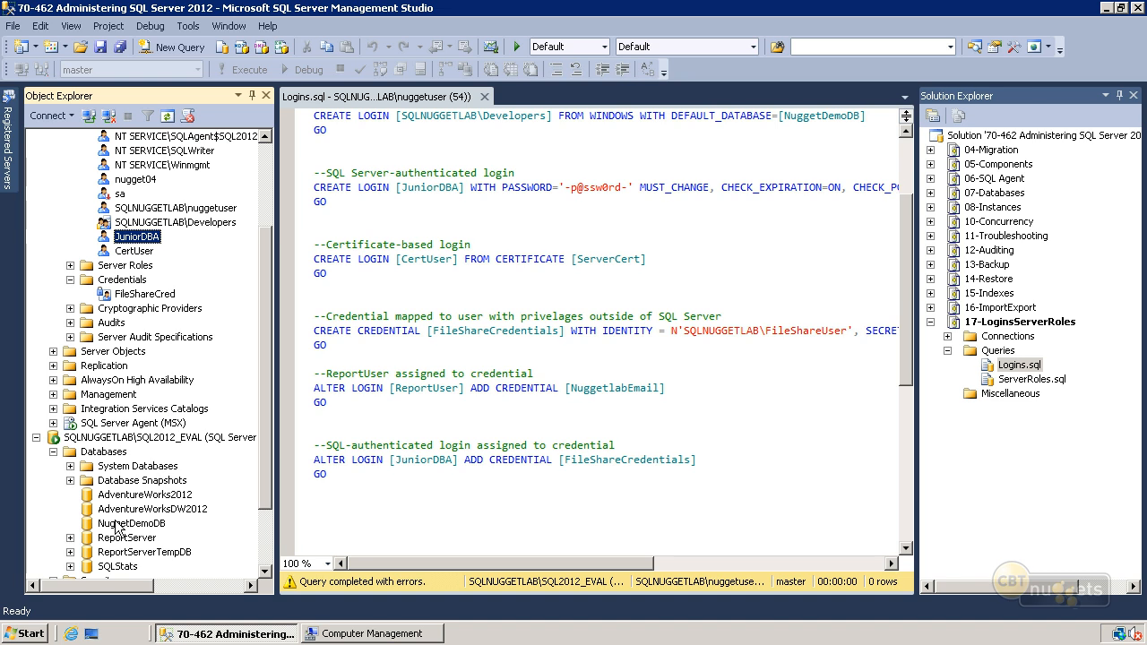
{"action": "scroll", "coordinate": [95, 531], "scroll_direction": "up", "scroll_amount": 1}
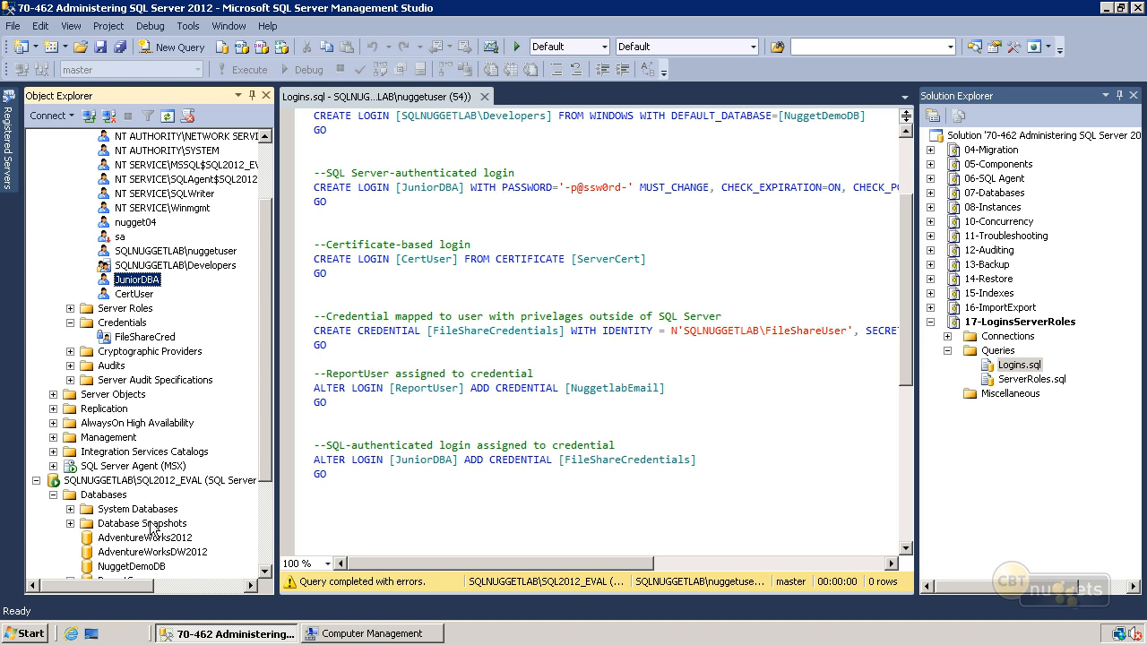
- Browse in Windows Explorer to C:\70-462 Support Files\17-LoginsServerRoles to locate ShellRunas.exe, and minimize the window
{"action": "left_click", "coordinate": [328, 518]}
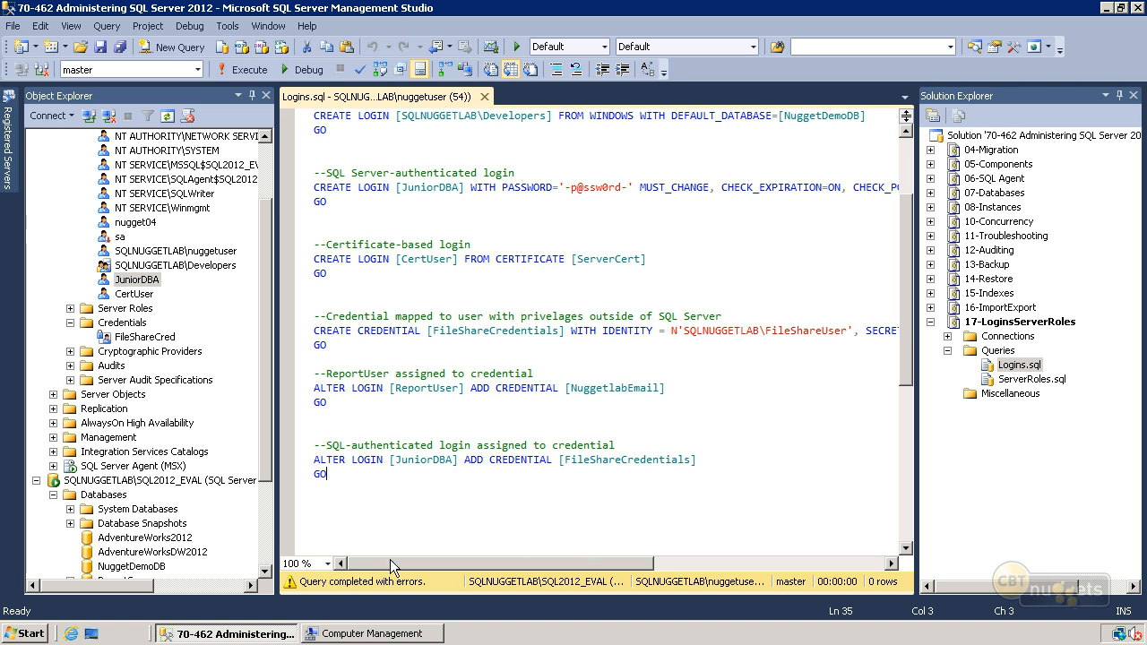
{"action": "right_click", "coordinate": [40, 633]}
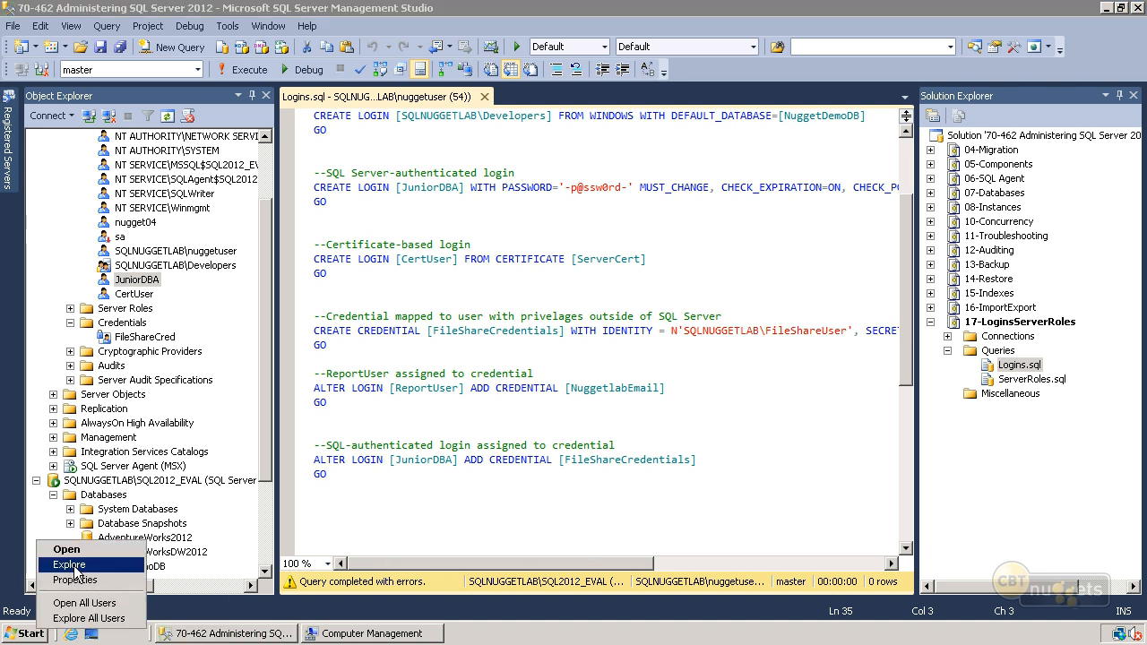
{"action": "left_click", "coordinate": [69, 564]}
{"action": "scroll", "coordinate": [268, 302], "scroll_direction": "up", "scroll_amount": 5}
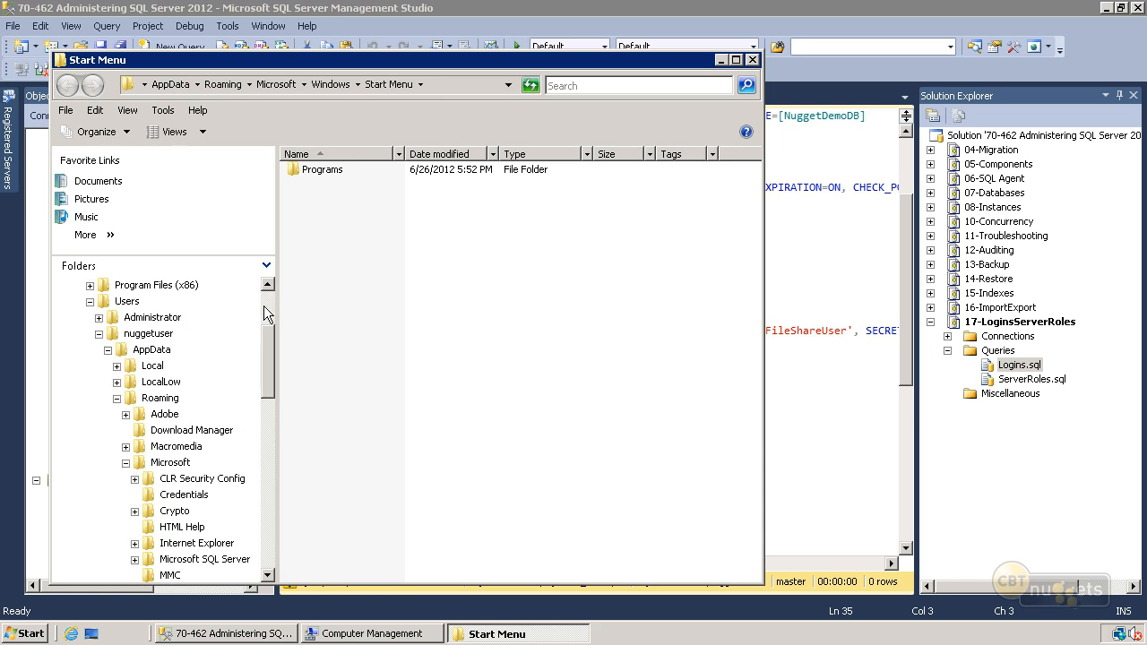
{"action": "scroll", "coordinate": [196, 318], "scroll_direction": "up", "scroll_amount": 3}
{"action": "left_click", "coordinate": [175, 366]}
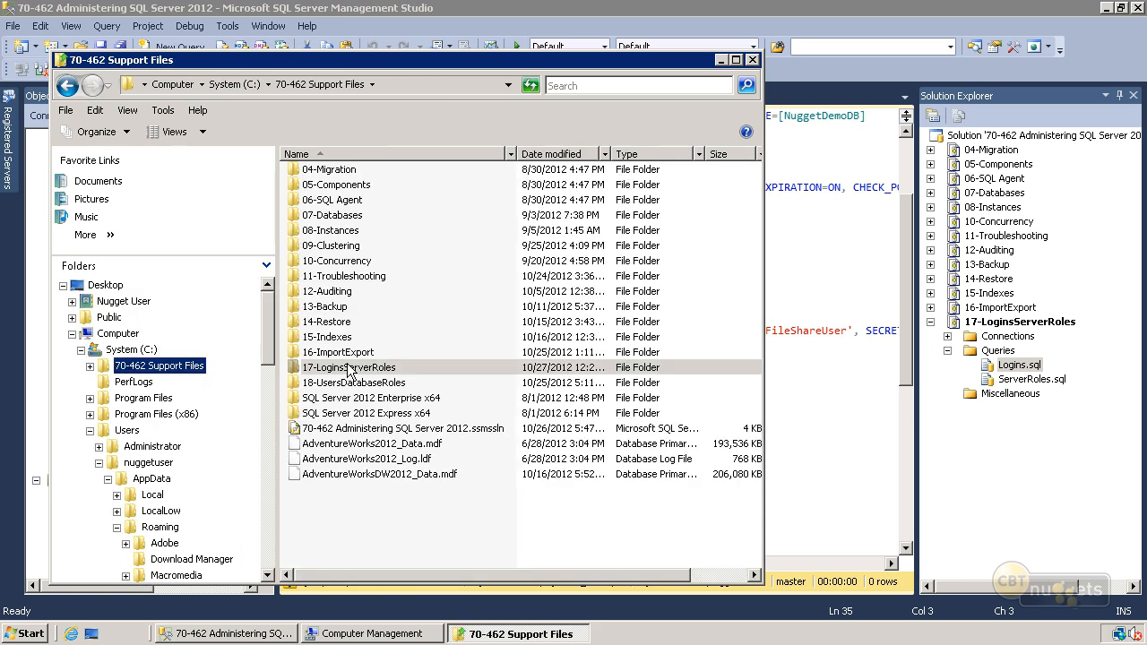
{"action": "double_click", "coordinate": [350, 370]}
{"action": "mouse_move", "coordinate": [361, 237]}
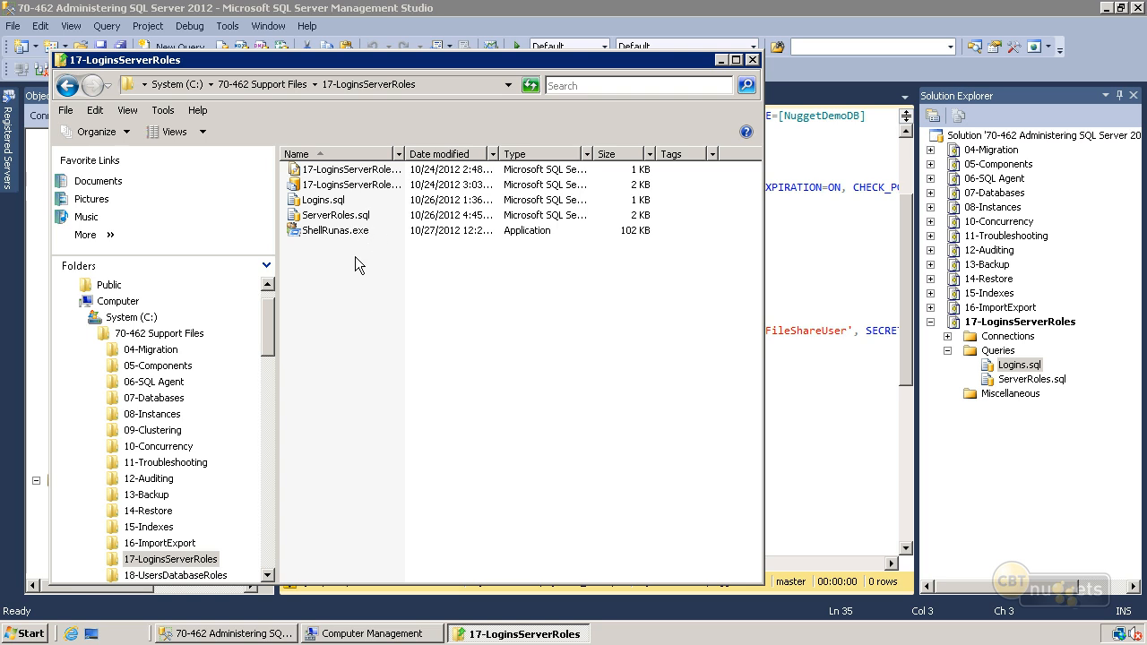
{"action": "left_click", "coordinate": [723, 60]}
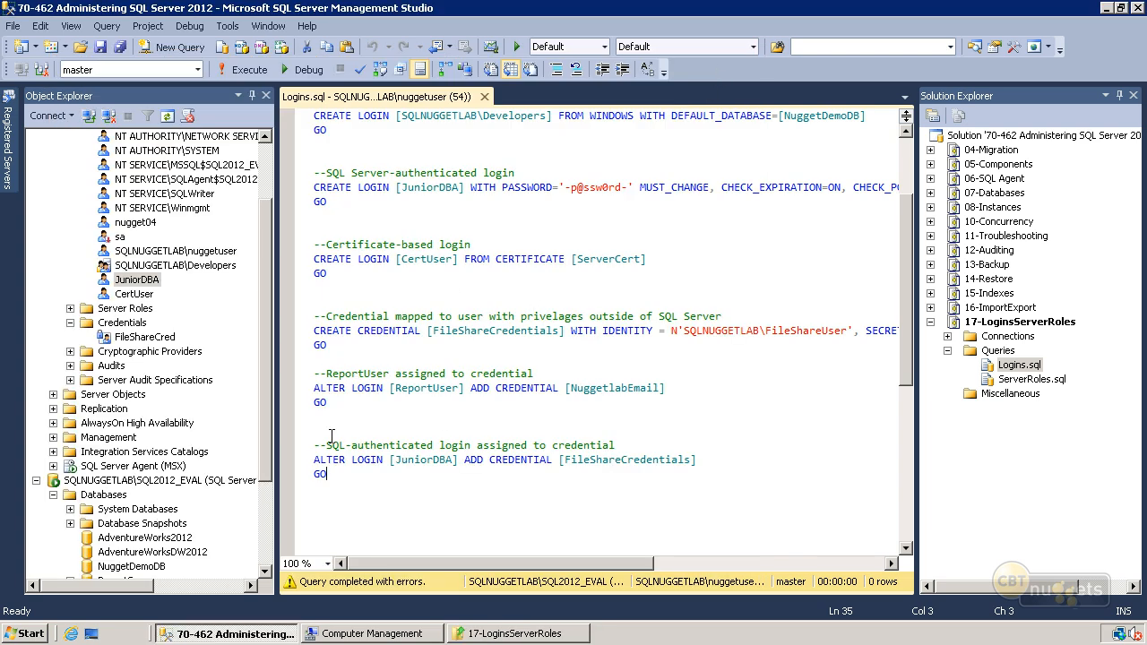
- Launch a second SQL Server Management Studio as the different Windows user wackydeveloper, entering the account password
{"action": "left_click", "coordinate": [29, 635]}
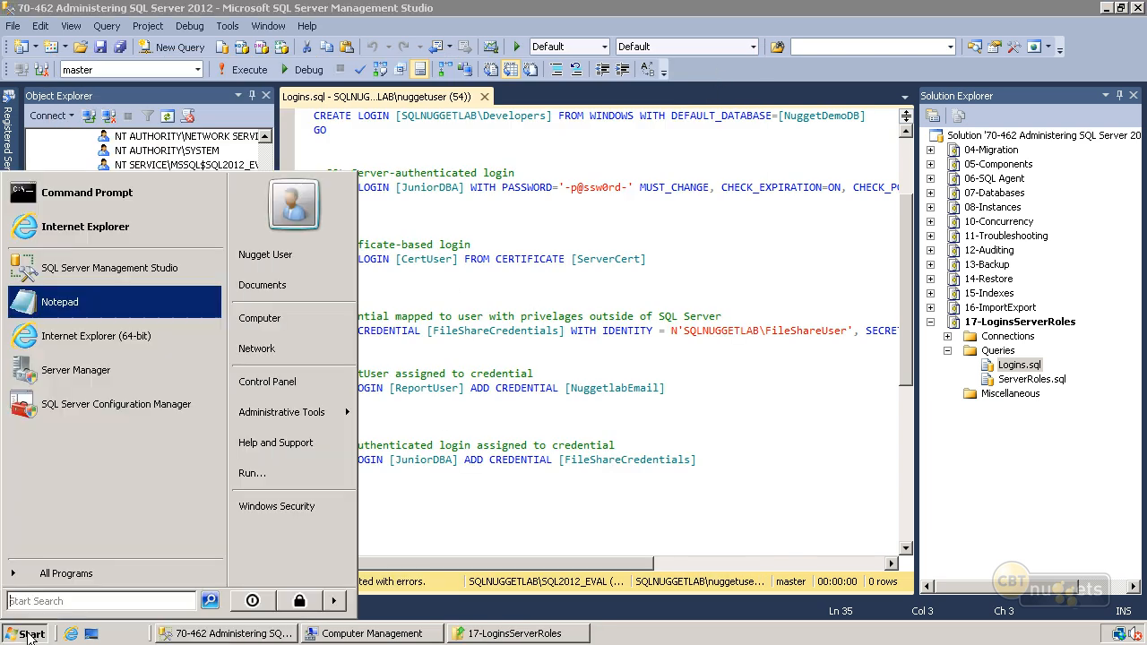
{"action": "right_click", "coordinate": [140, 280]}
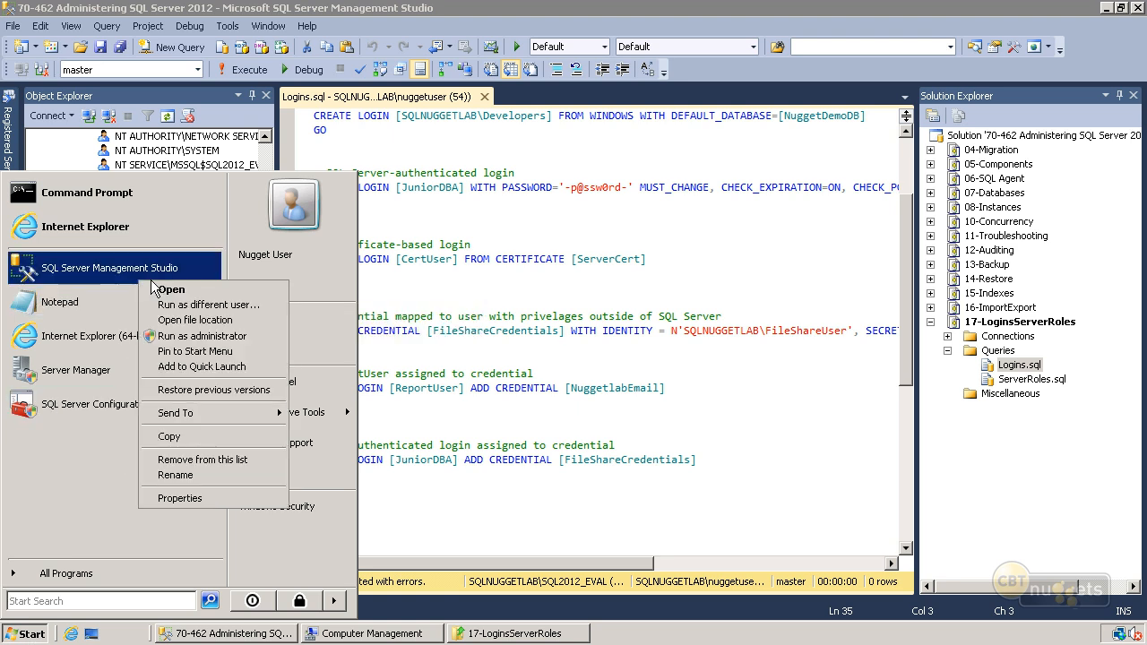
{"action": "left_click", "coordinate": [213, 305]}
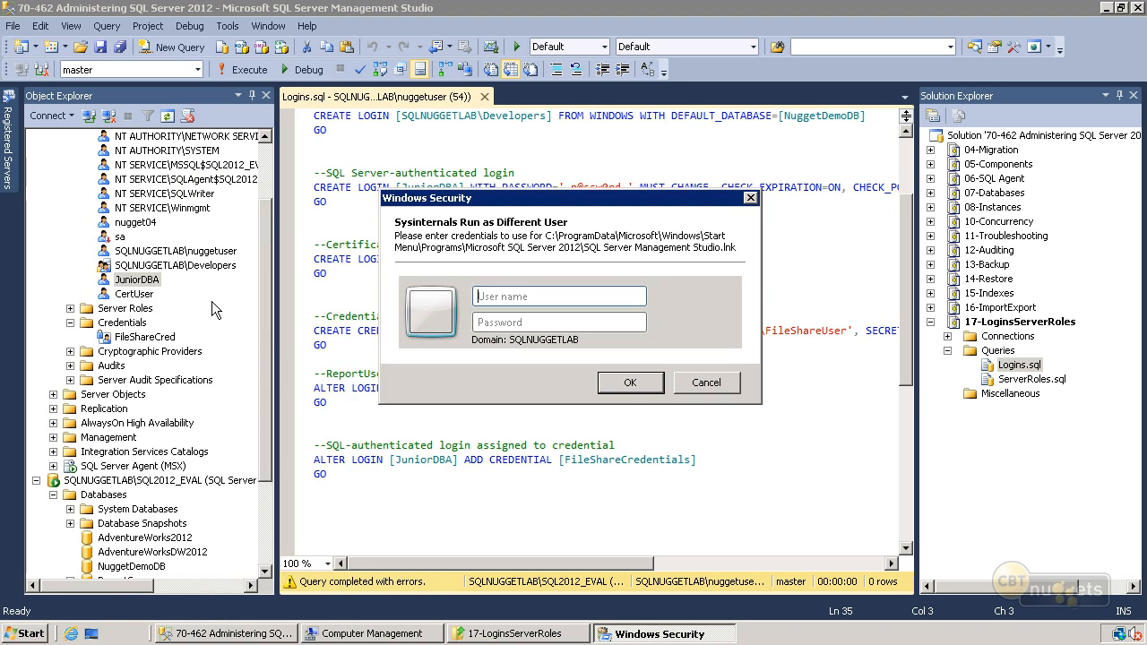
{"action": "type", "text": "wackydeveloper"}
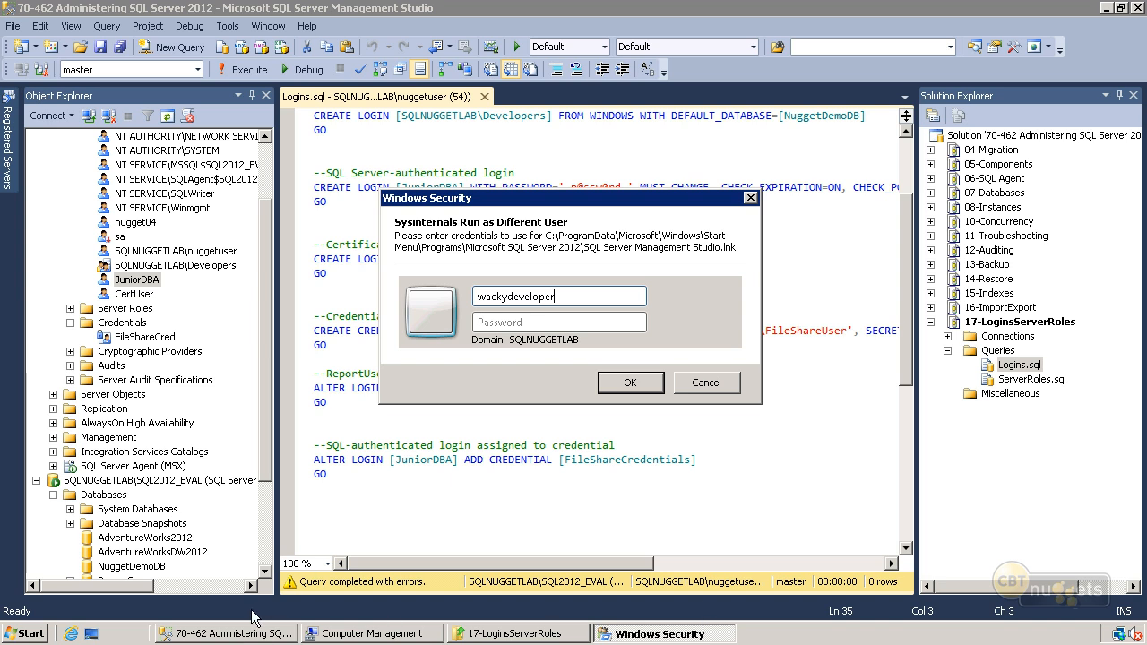
{"action": "left_click", "coordinate": [511, 324]}
{"action": "type", "text": "**********"}
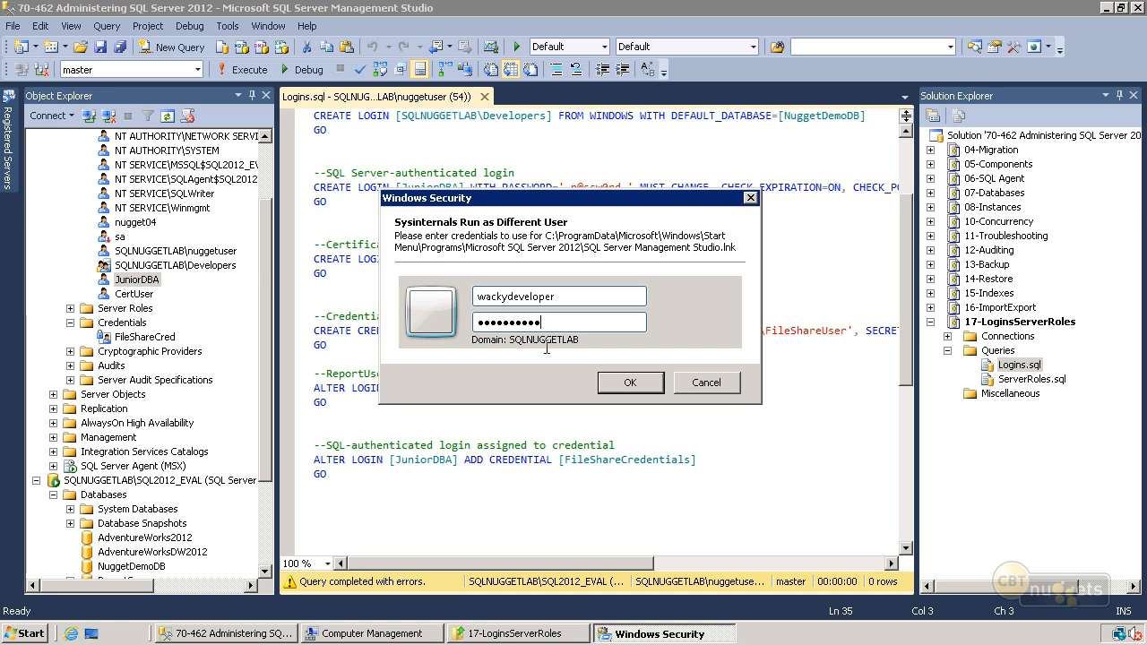
{"action": "left_click", "coordinate": [632, 384]}
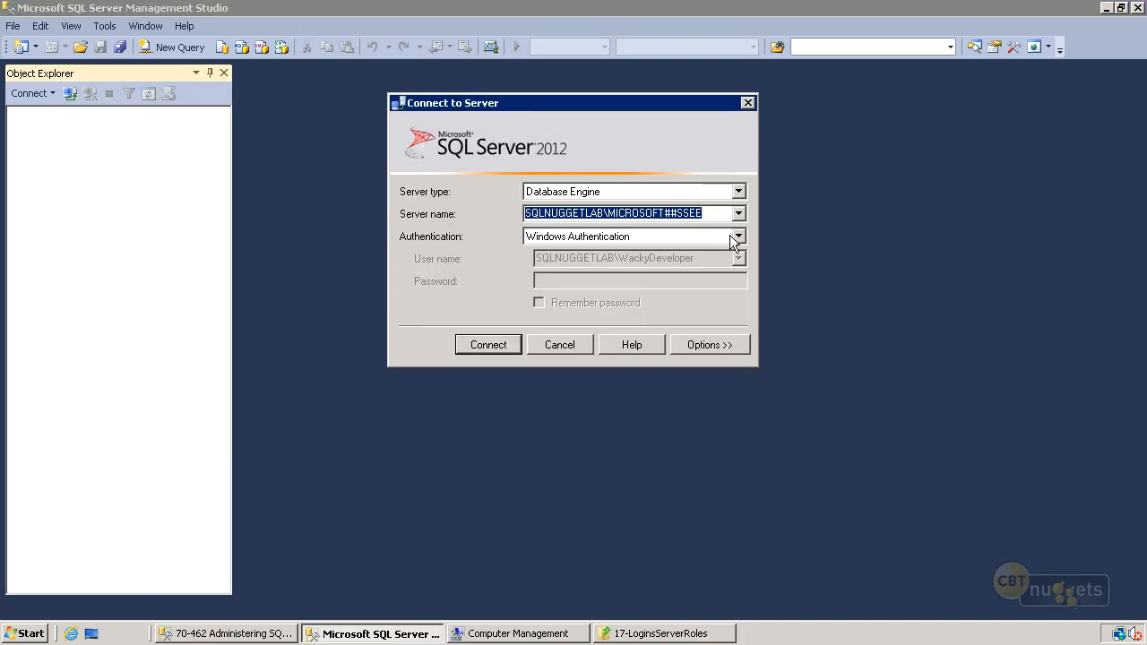
- Connect to the SQLNUGGETLAB\SQL2012_EVAL database engine with Windows Authentication
{"action": "left_click", "coordinate": [739, 213]}
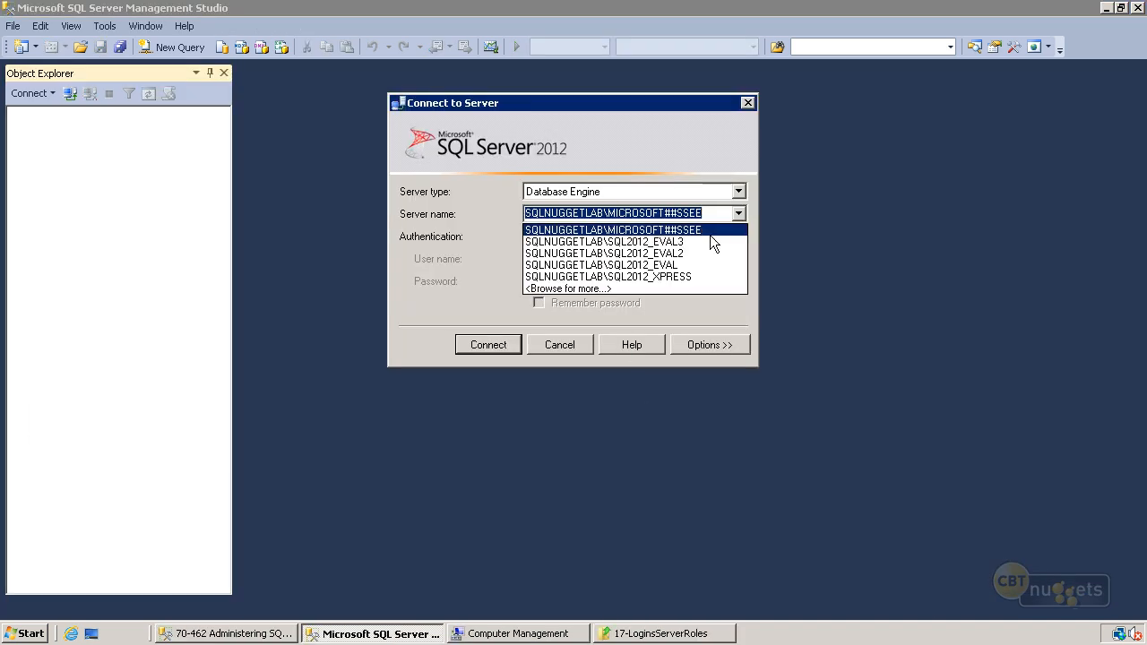
{"action": "left_click", "coordinate": [674, 268]}
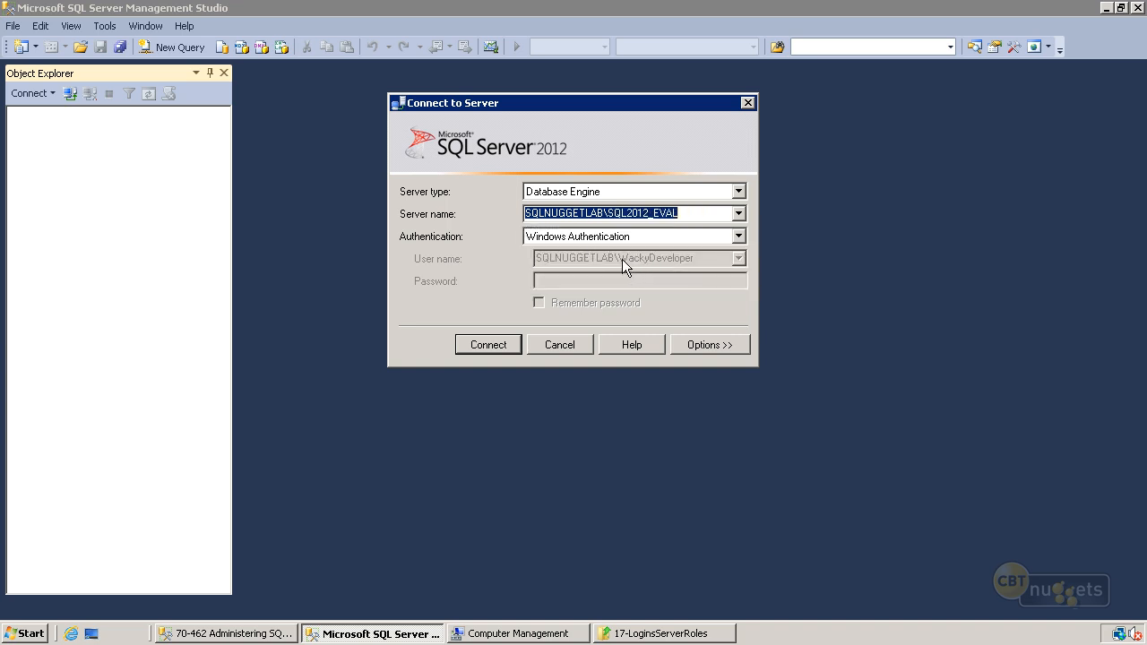
{"action": "left_click", "coordinate": [508, 348]}
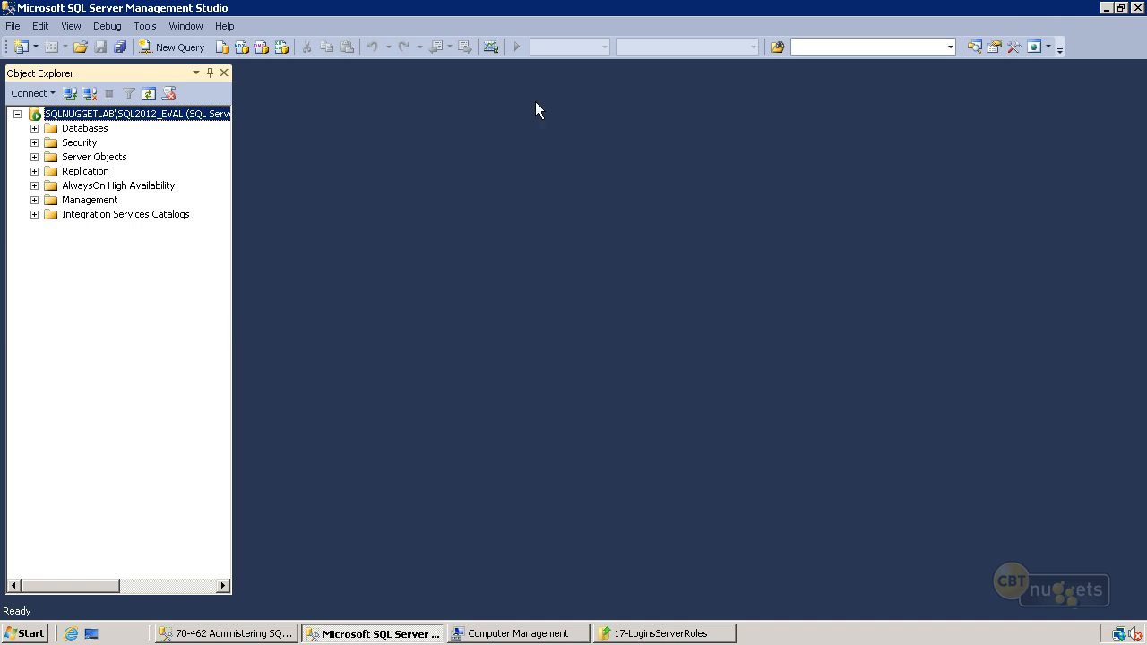
- Try to expand the AdventureWorks2012 database under the WackyDeveloper connection, and minimize that Management Studio window
{"action": "left_click", "coordinate": [34, 128]}
{"action": "left_click", "coordinate": [51, 171]}
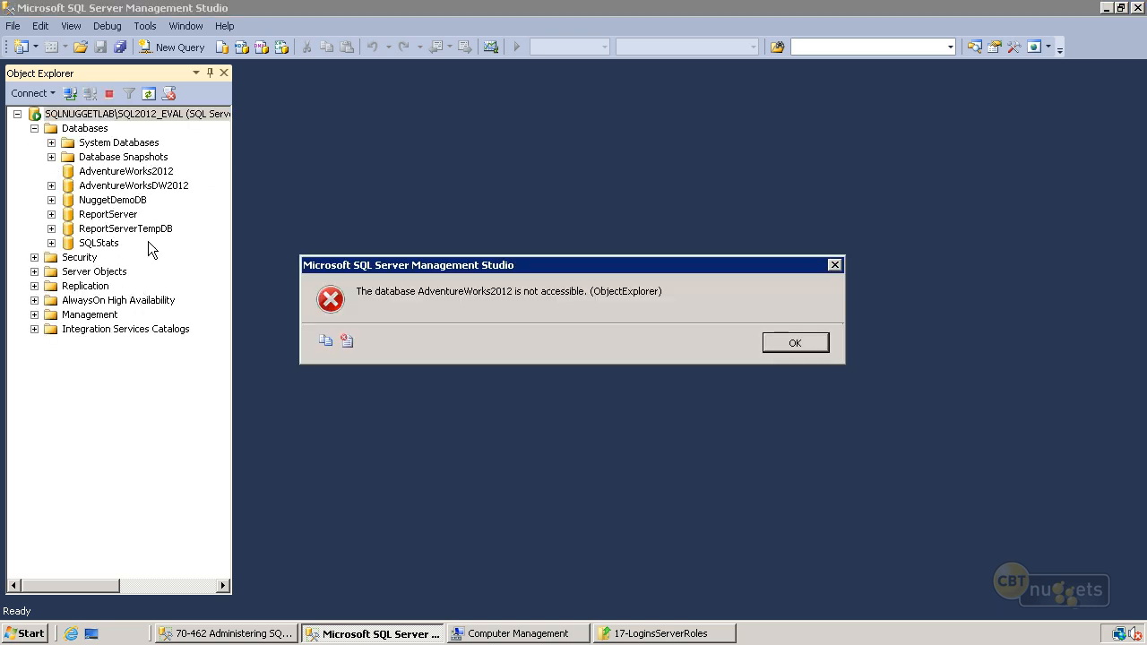
{"action": "left_click", "coordinate": [778, 346]}
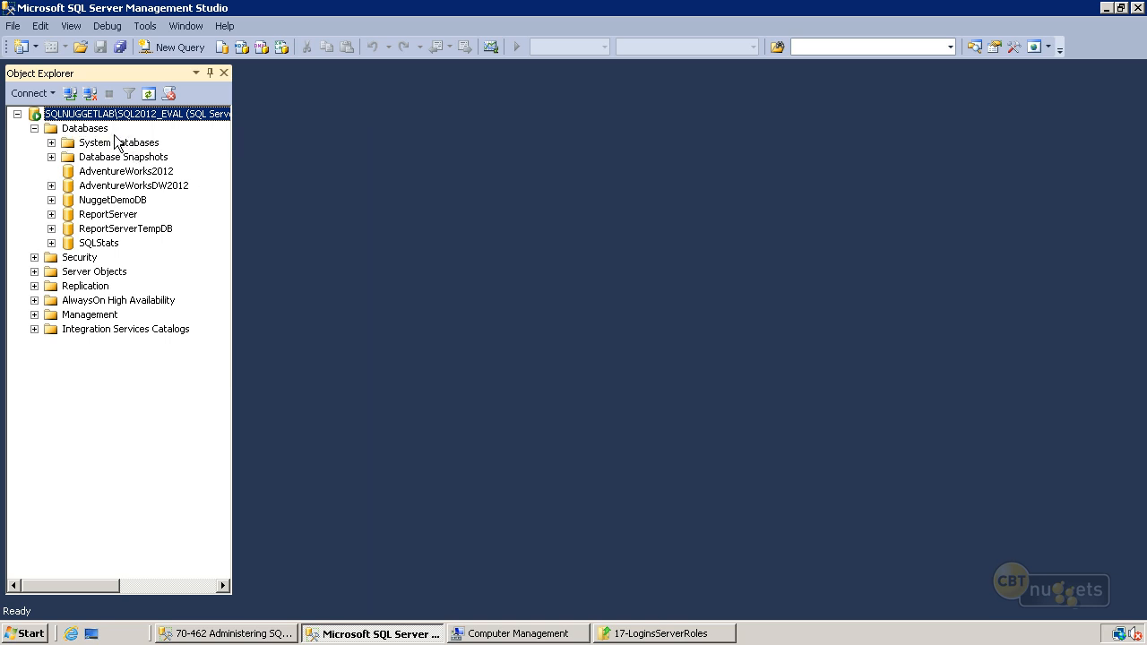
{"action": "left_click", "coordinate": [1106, 7]}
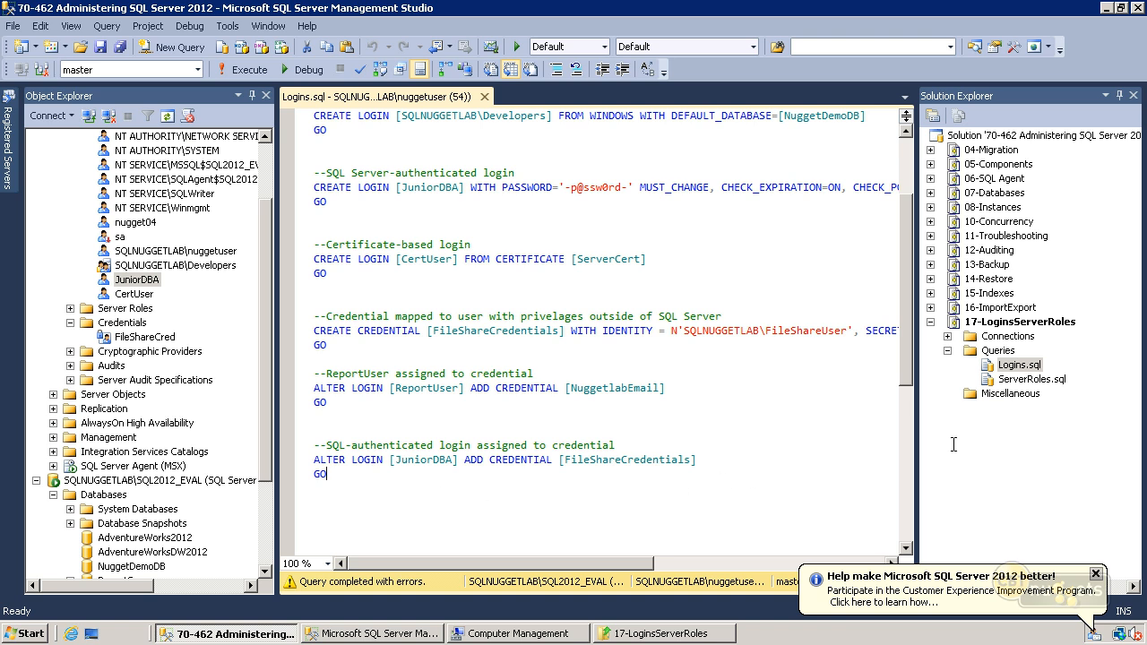
- Open the ServerRoles.sql script from 17-LoginsServerRoles and expand the instance's Server Roles folder
{"action": "double_click", "coordinate": [1028, 380]}
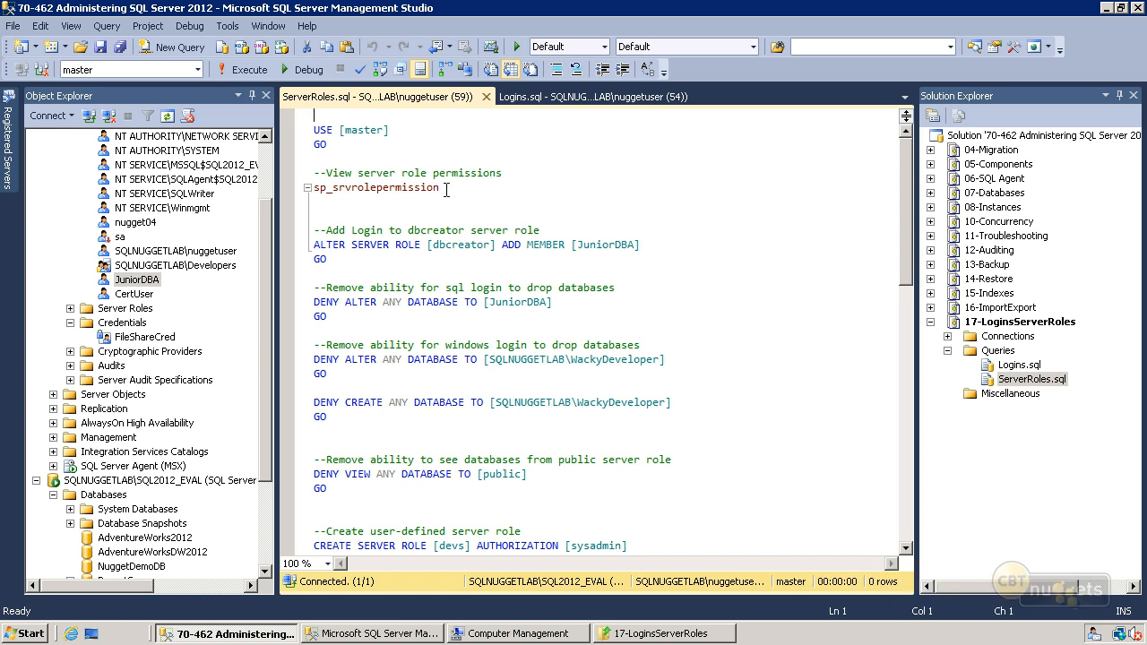
{"action": "left_click_drag", "start_coordinate": [266, 258], "coordinate": [278, 199]}
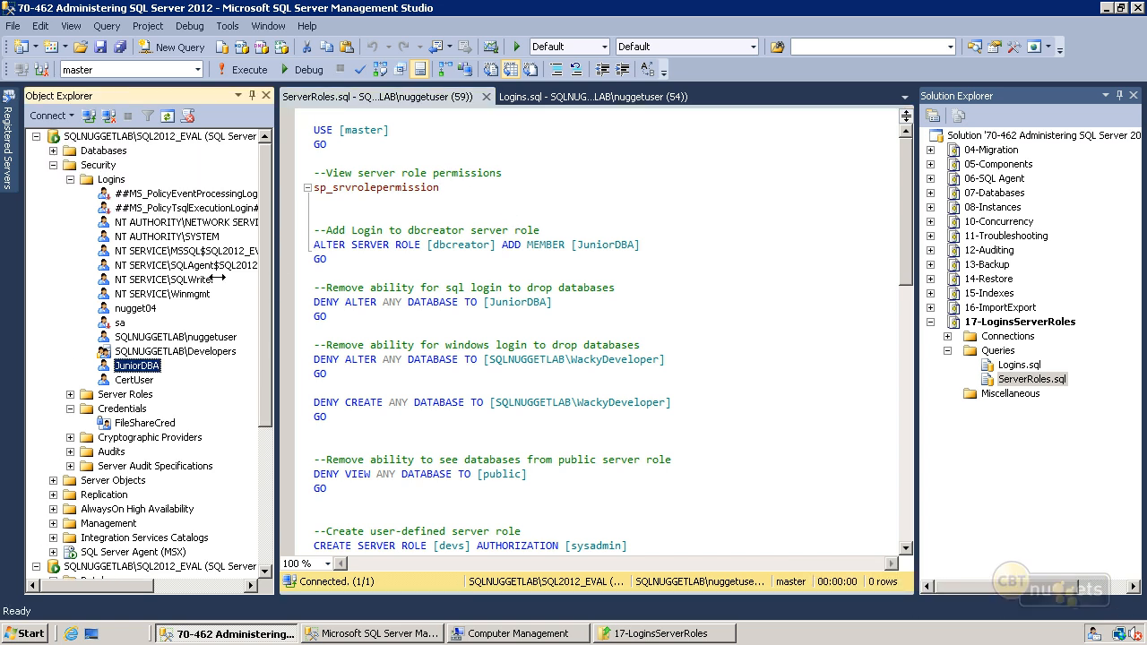
{"action": "left_click", "coordinate": [71, 394]}
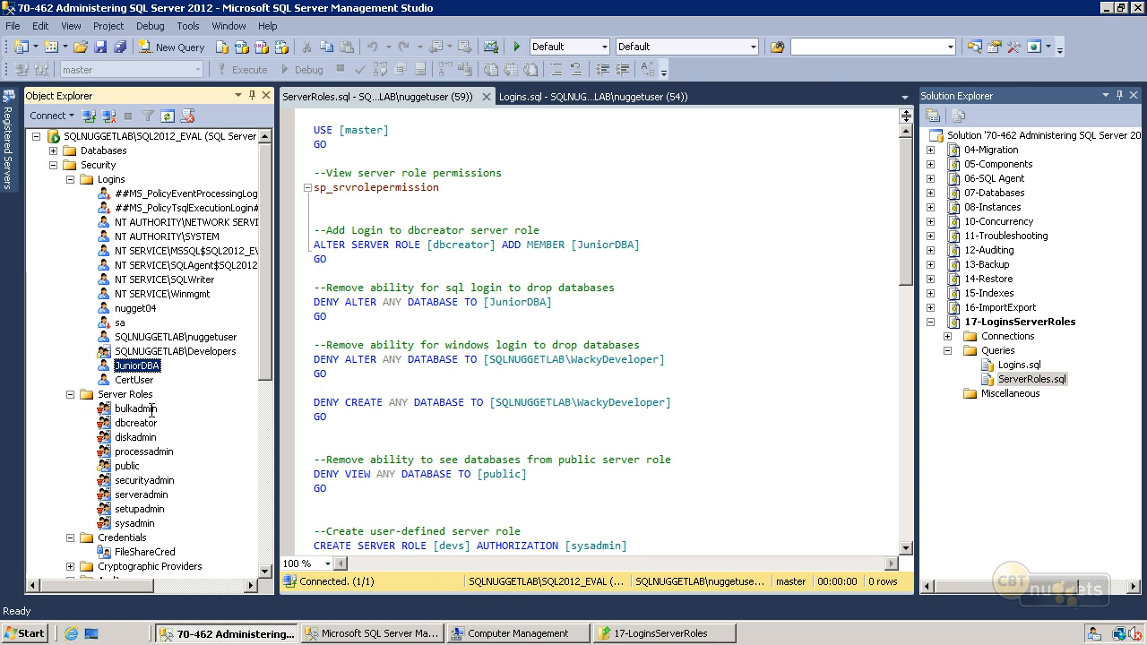
- Go through the built-in server roles one by one, from sysadmin up to bulkadmin
{"action": "left_click", "coordinate": [134, 525]}
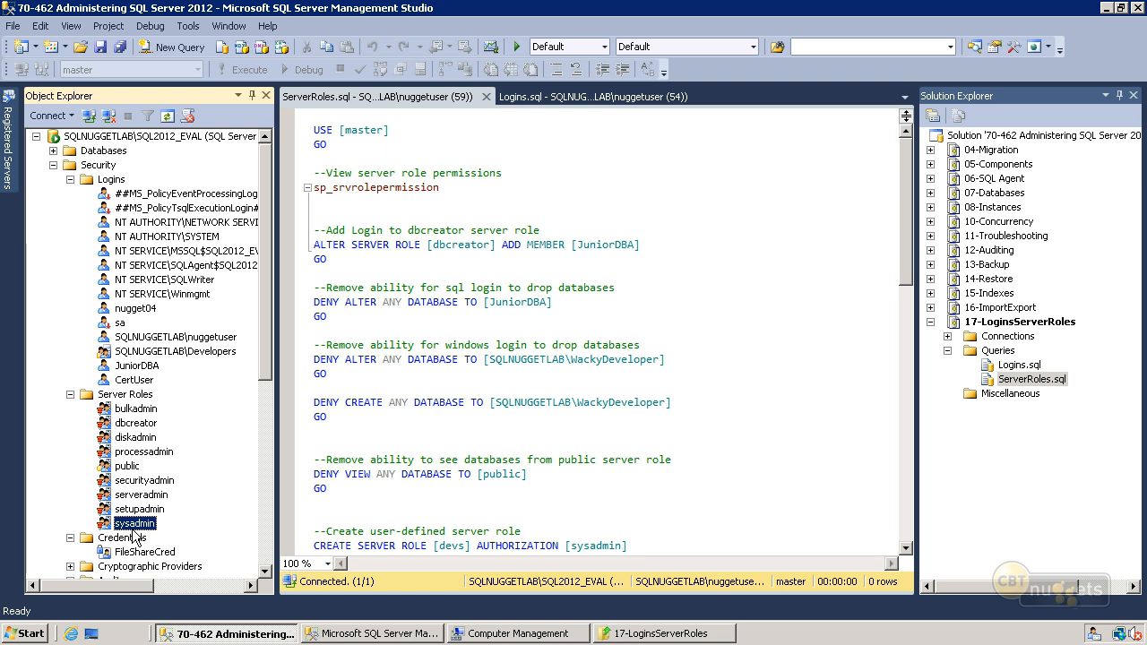
{"action": "left_click", "coordinate": [160, 510]}
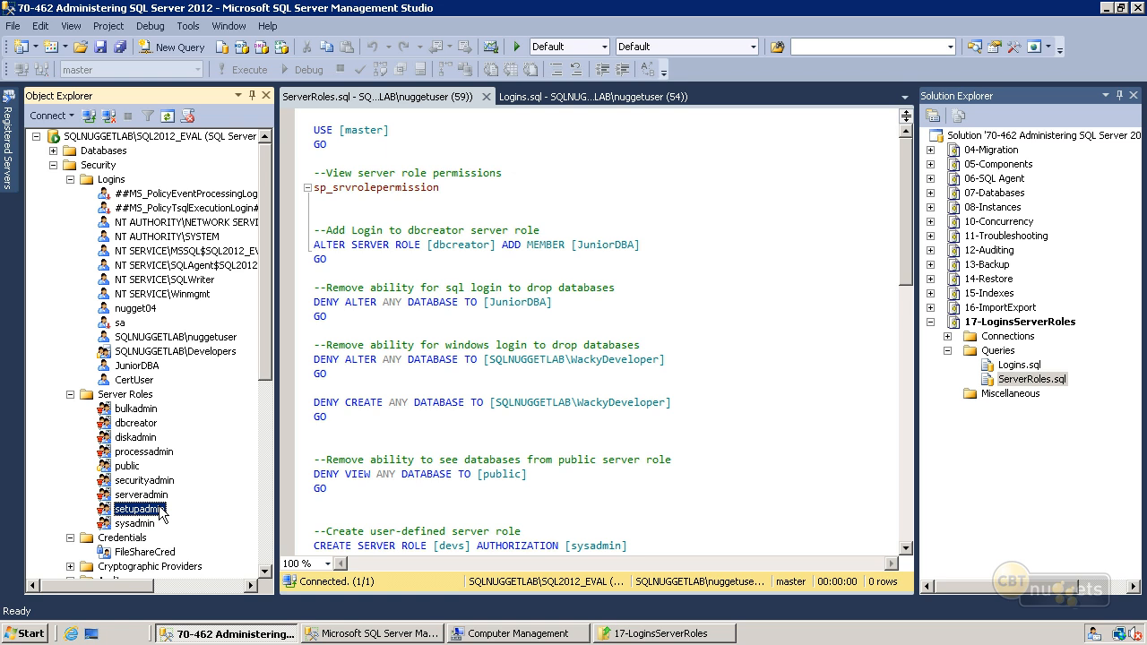
{"action": "left_click", "coordinate": [164, 496]}
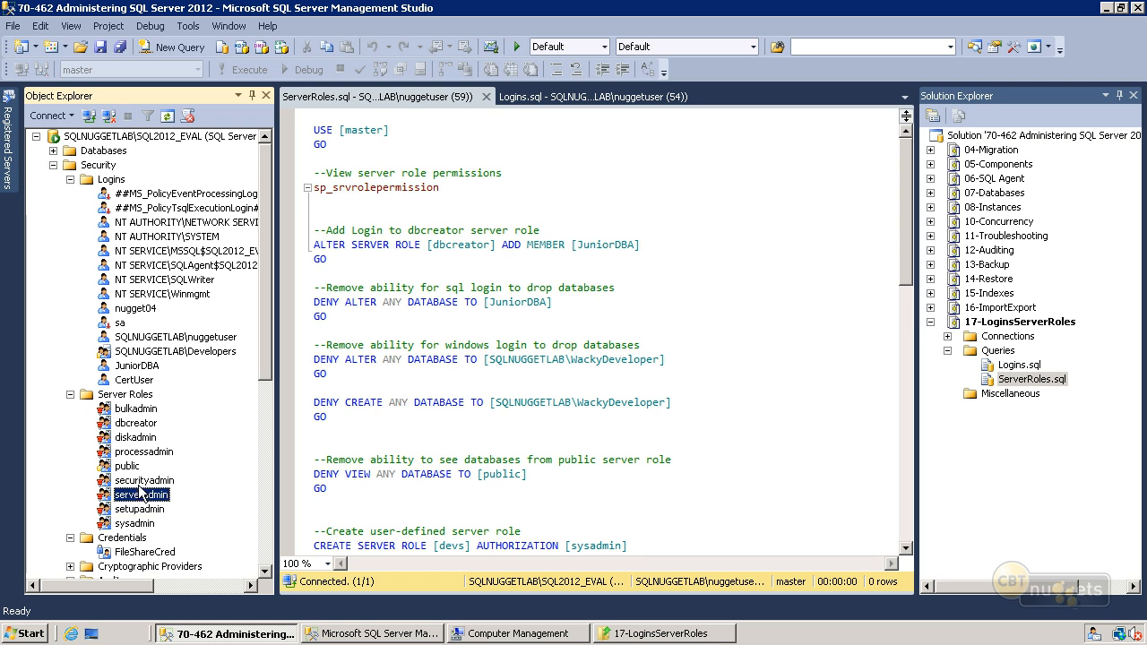
{"action": "left_click", "coordinate": [140, 486]}
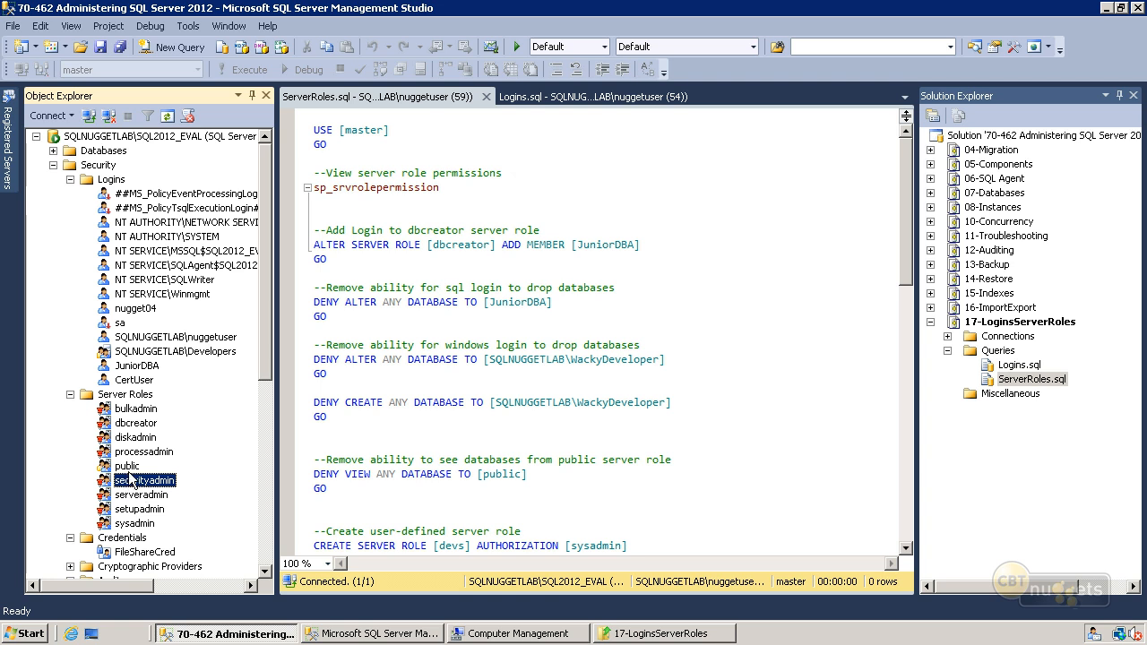
{"action": "left_click", "coordinate": [131, 467]}
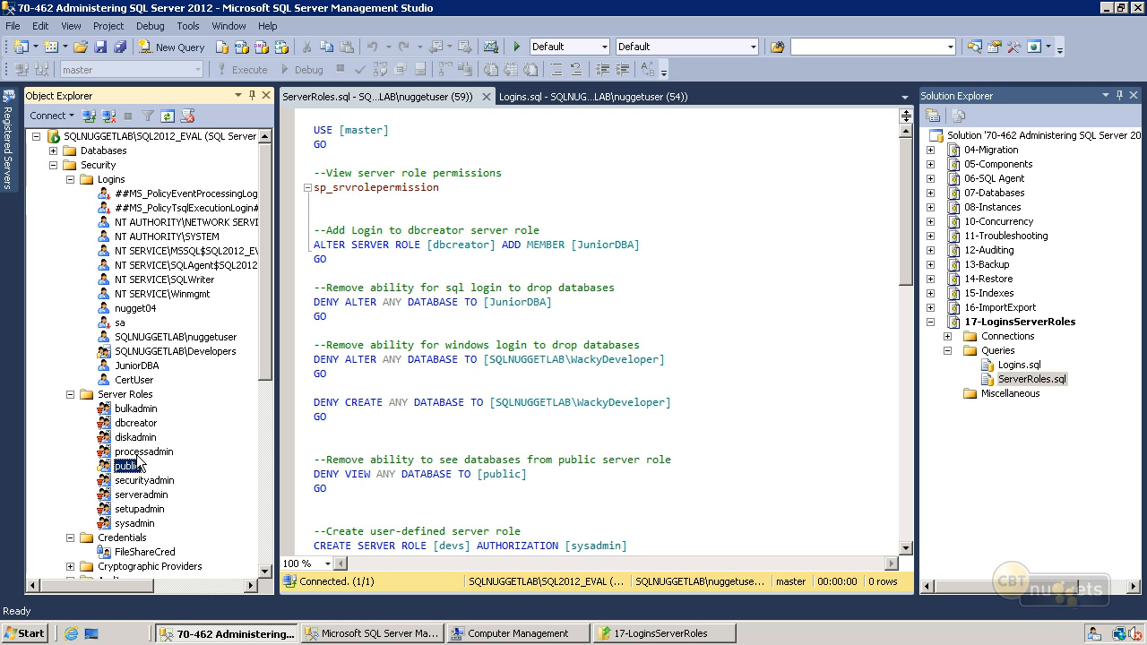
{"action": "left_click", "coordinate": [141, 455]}
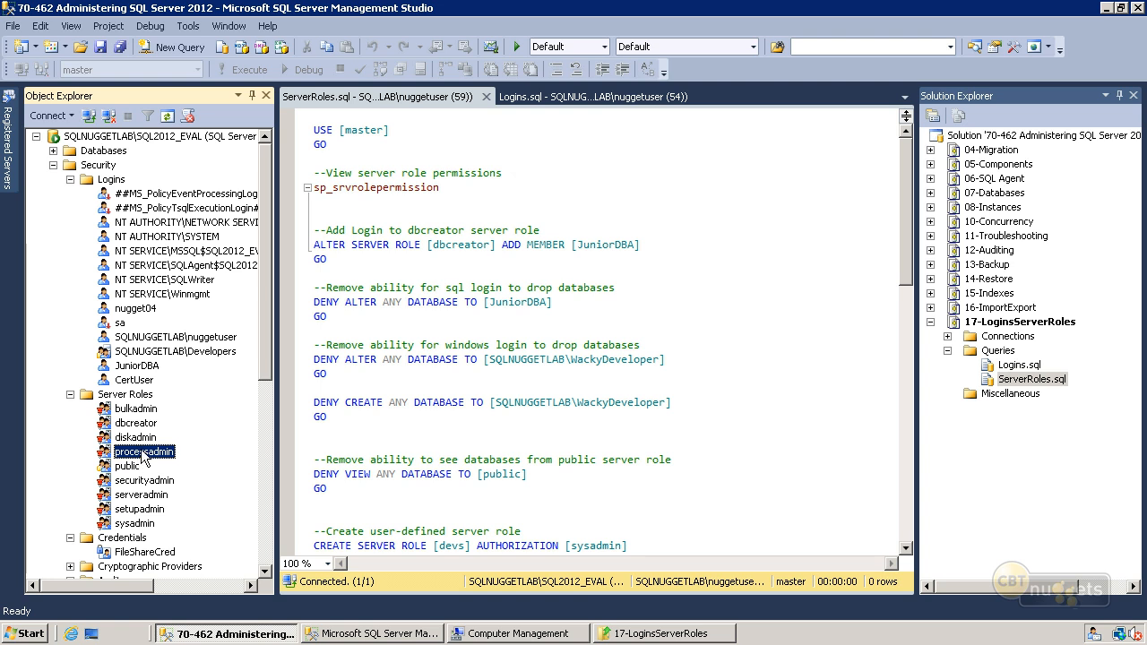
{"action": "left_click", "coordinate": [146, 440]}
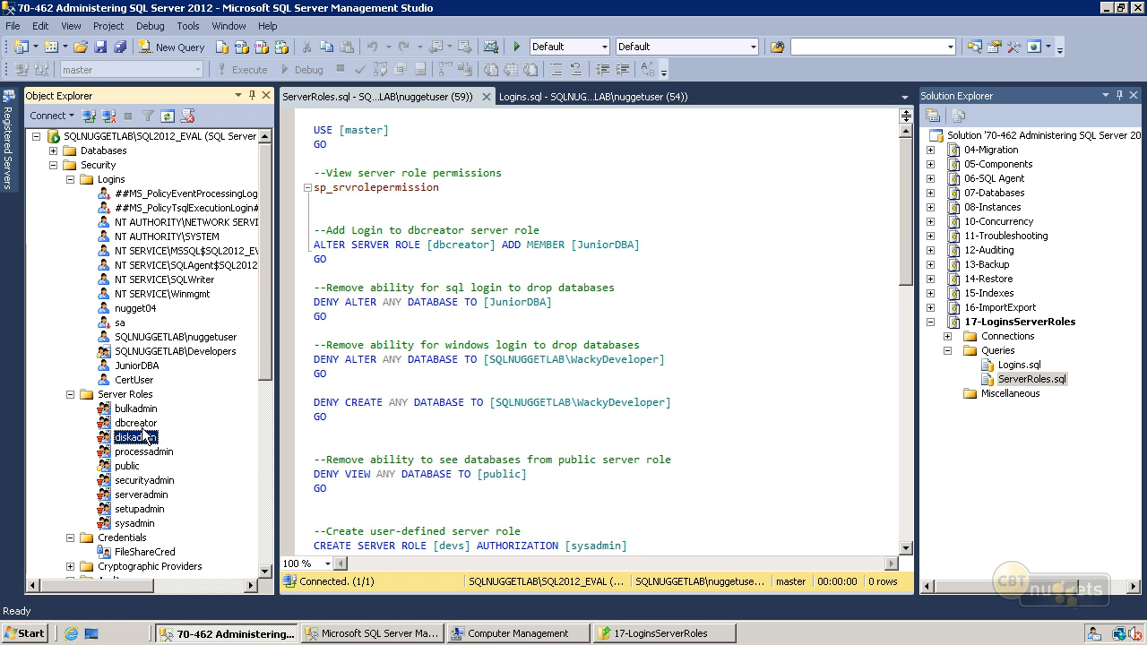
{"action": "left_click", "coordinate": [146, 427]}
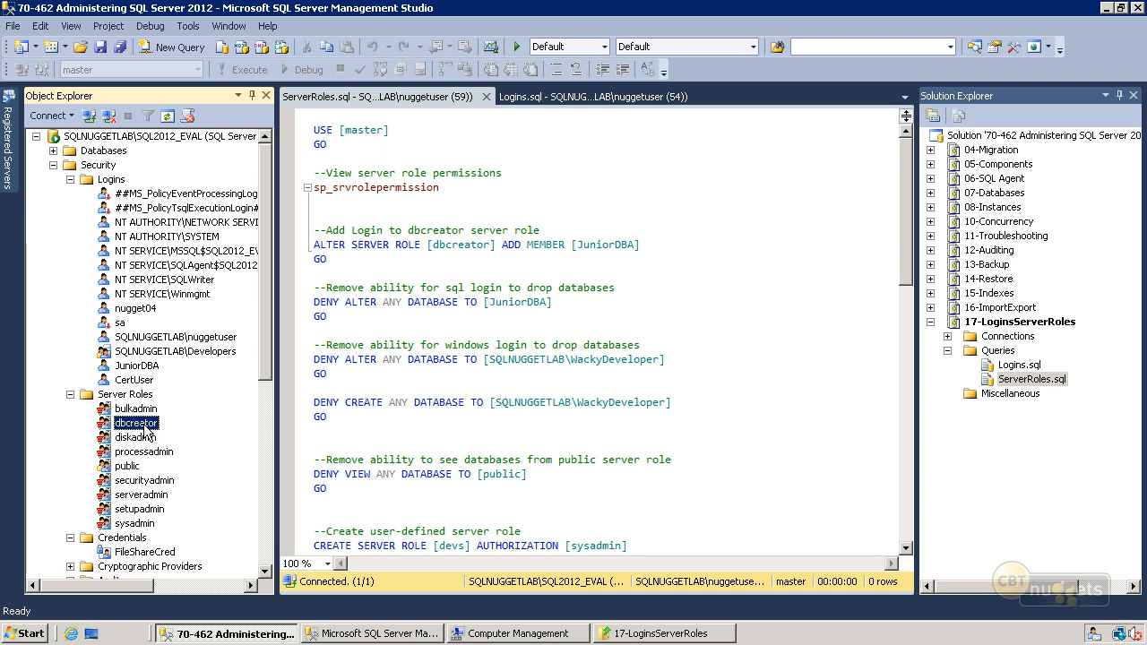
{"action": "left_click", "coordinate": [146, 411]}
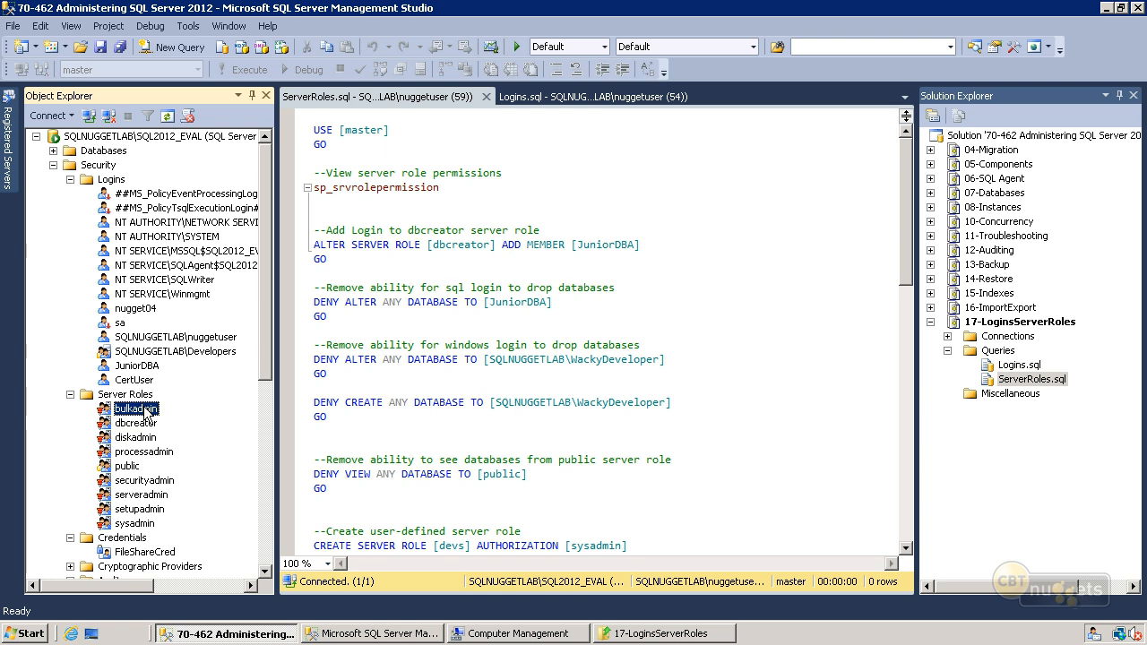
- Run only the sp_srvrolepermission statement in ServerRoles.sql to list the server role permissions
{"action": "left_click", "coordinate": [359, 229]}
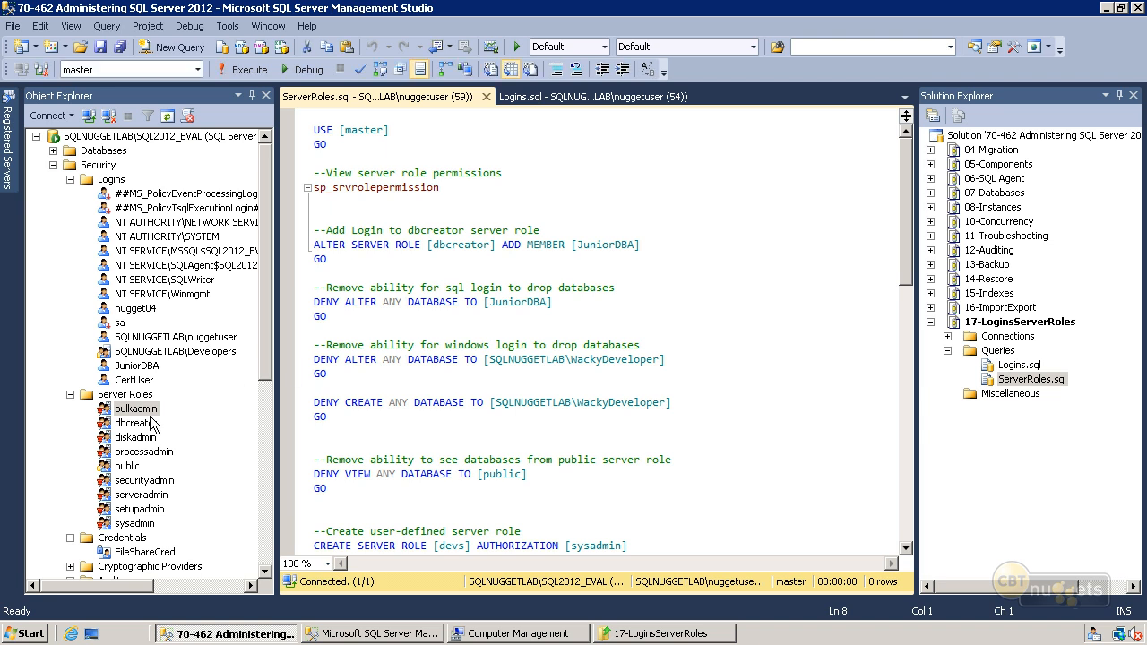
{"action": "left_click_drag", "start_coordinate": [451, 192], "coordinate": [314, 192]}
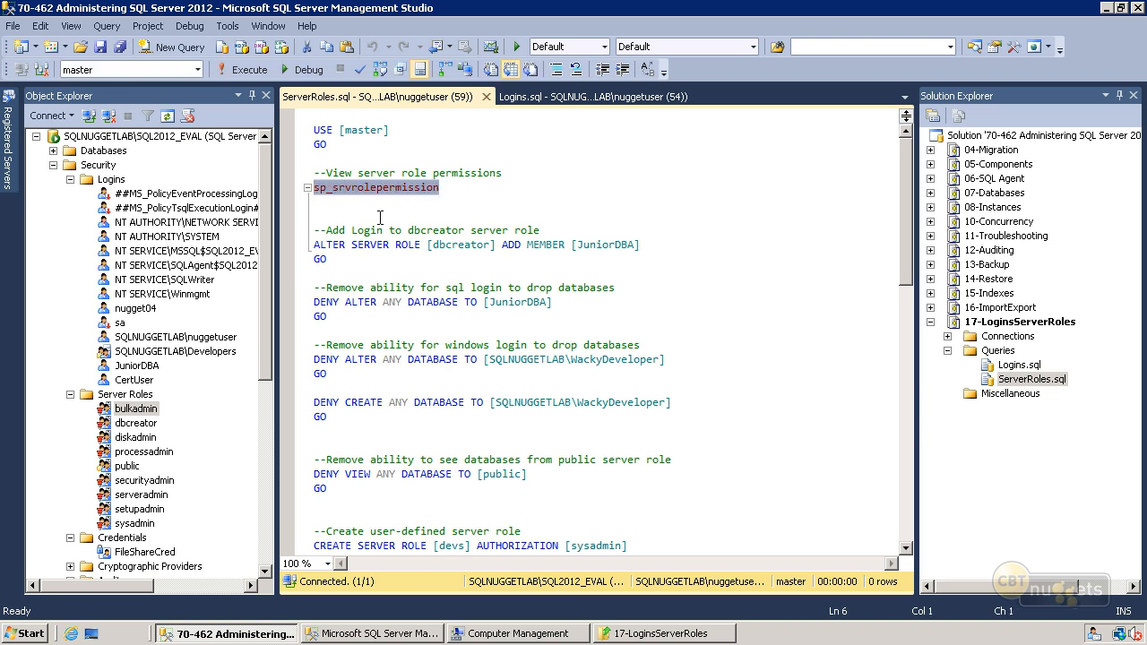
{"action": "left_click", "coordinate": [249, 74]}
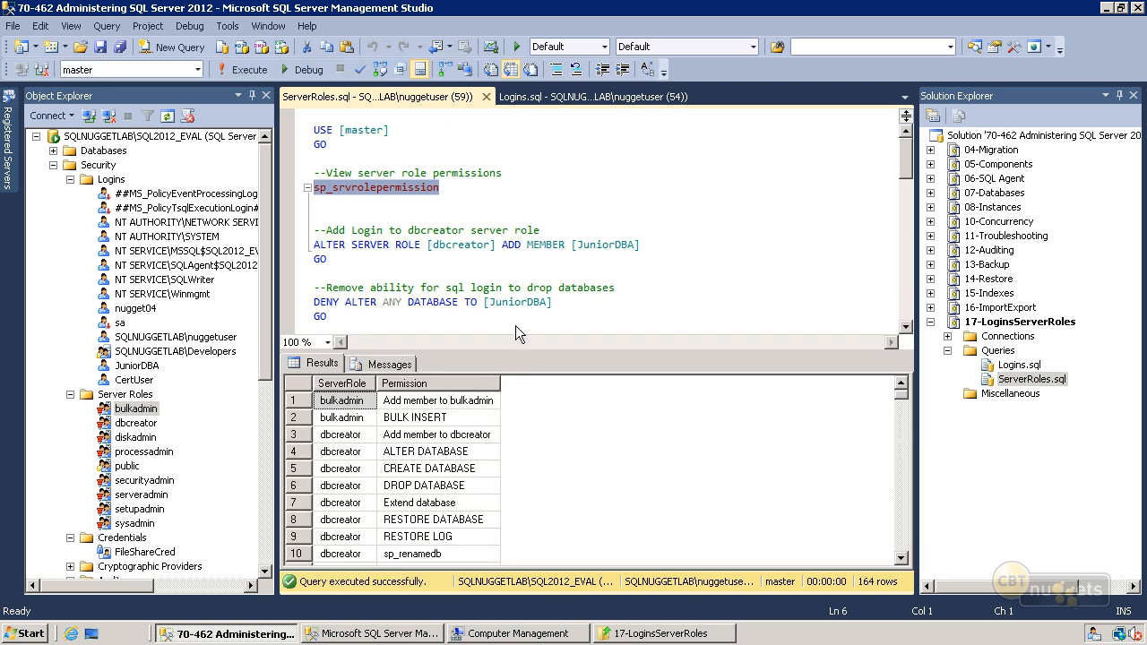
- Check the members of the bulkadmin server role in its properties without changing anything
{"action": "right_click", "coordinate": [134, 409]}
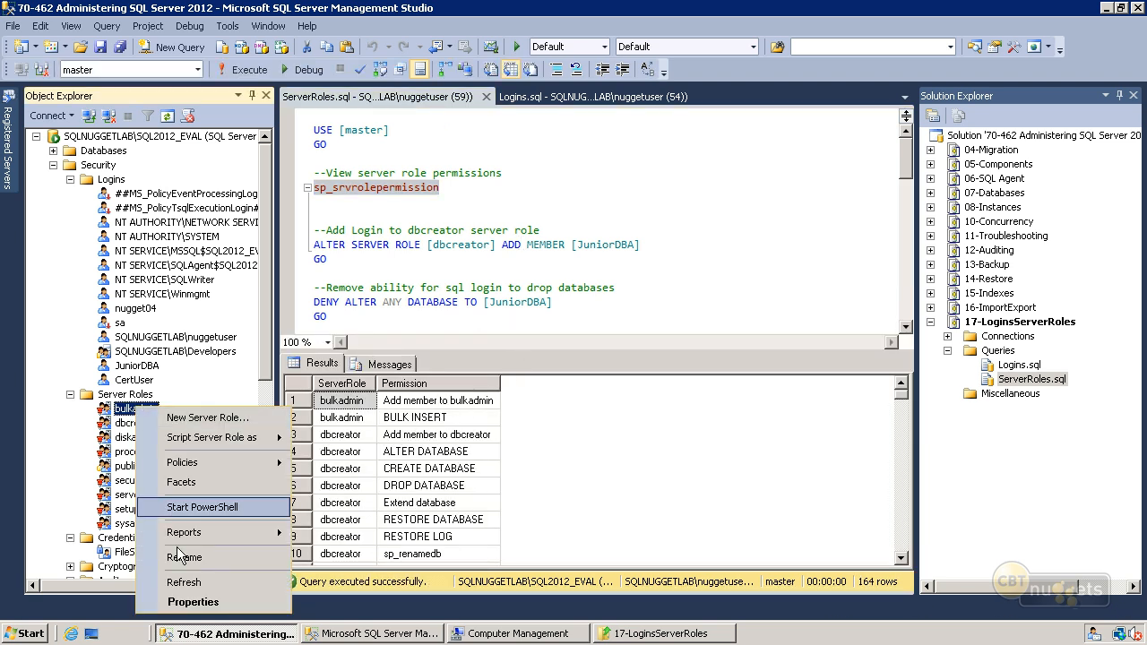
{"action": "left_click", "coordinate": [190, 602]}
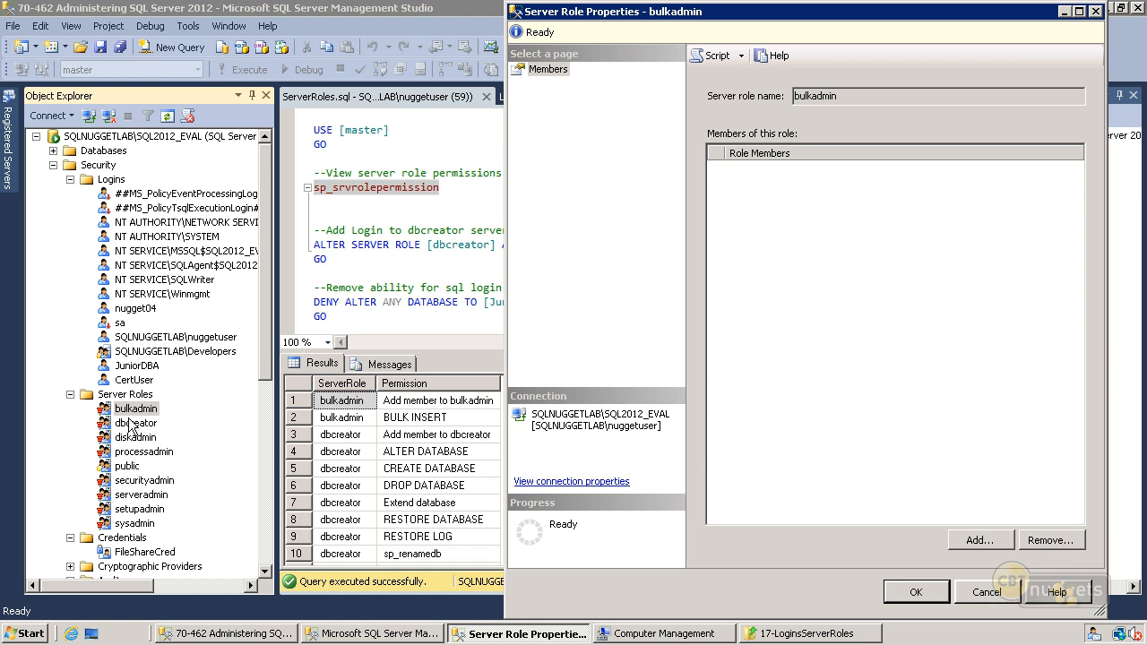
{"action": "left_click", "coordinate": [986, 592]}
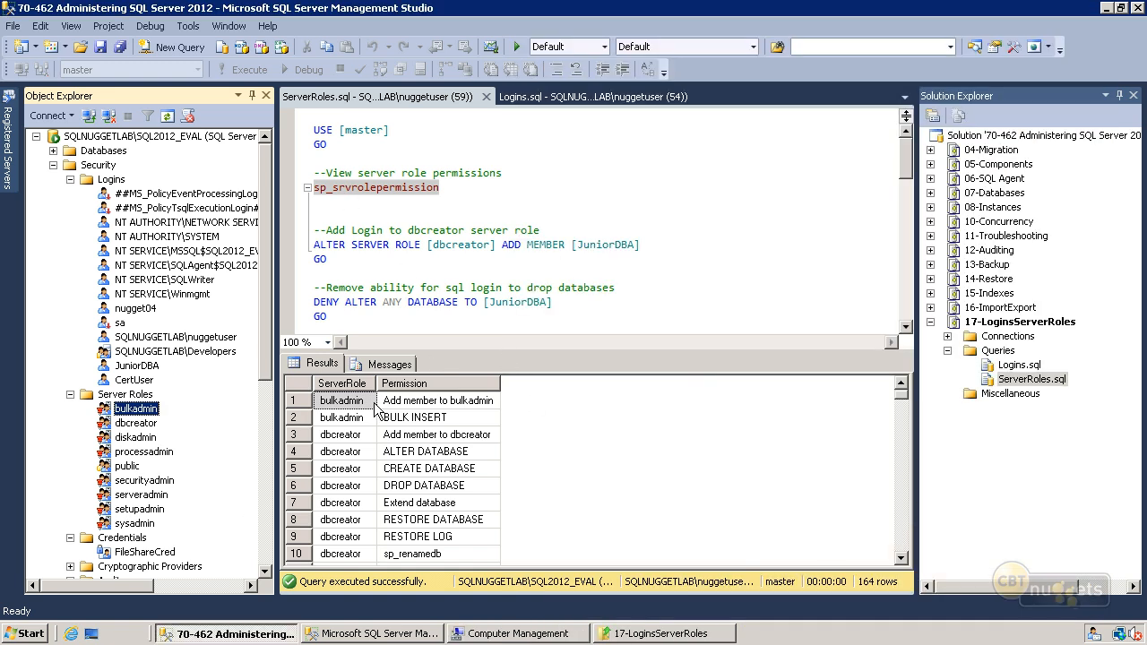
- Examine the bulkadmin and dbcreator permission rows in the query results
{"action": "left_click", "coordinate": [308, 421]}
{"action": "left_click", "coordinate": [305, 417]}
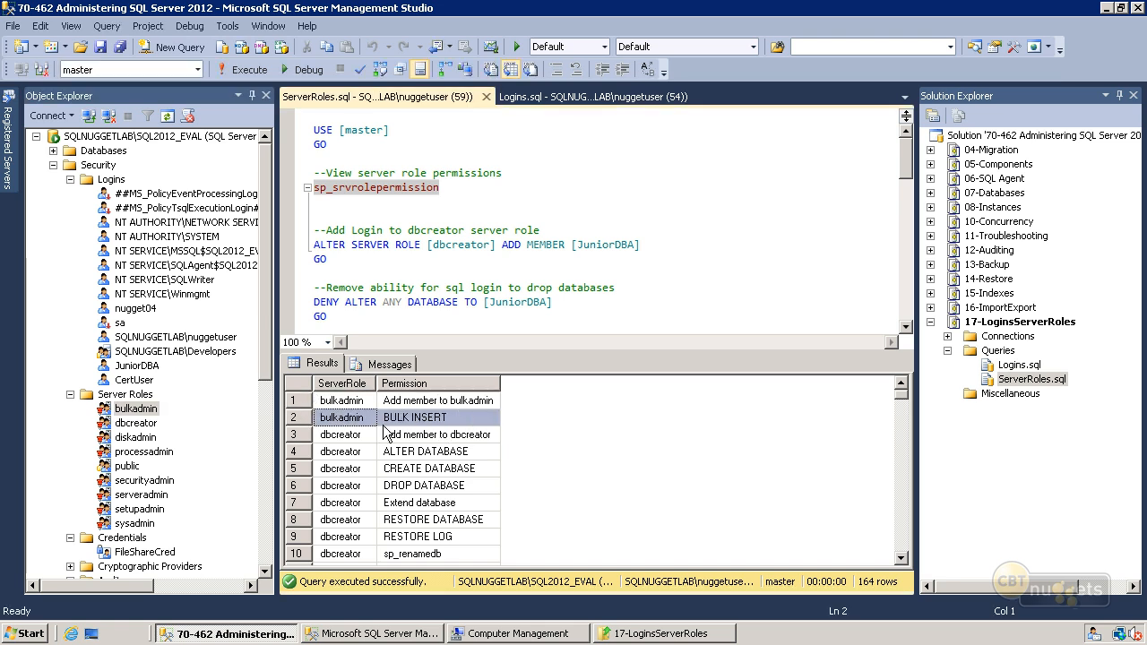
{"action": "left_click", "coordinate": [296, 435]}
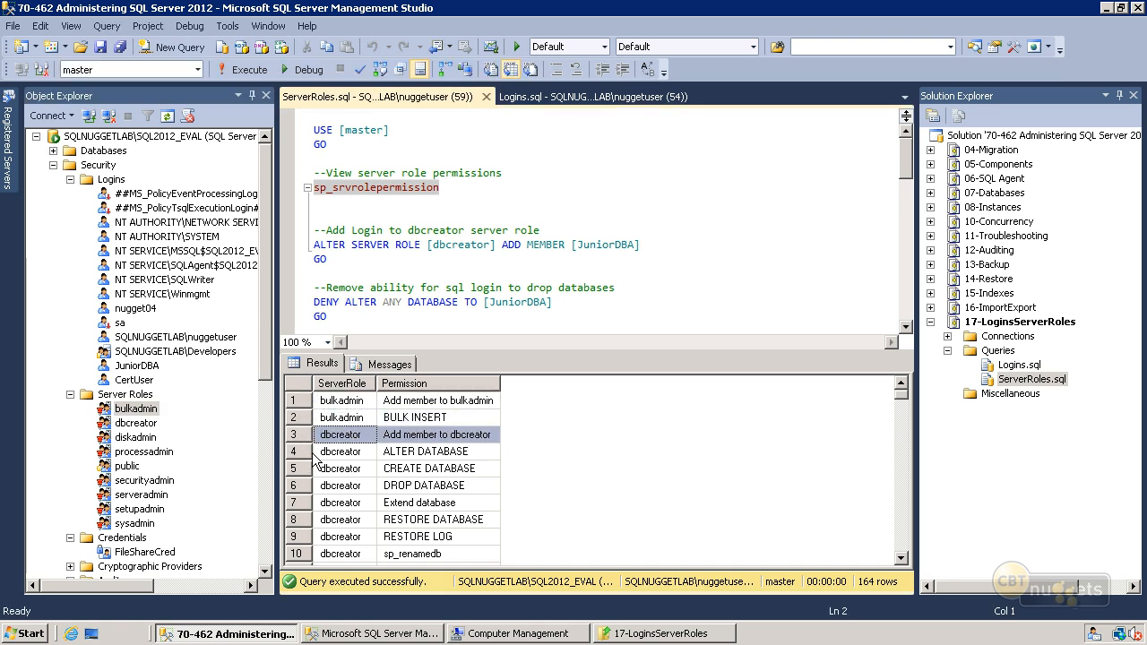
{"action": "left_click", "coordinate": [303, 454]}
{"action": "left_click", "coordinate": [299, 469]}
{"action": "left_click", "coordinate": [298, 489]}
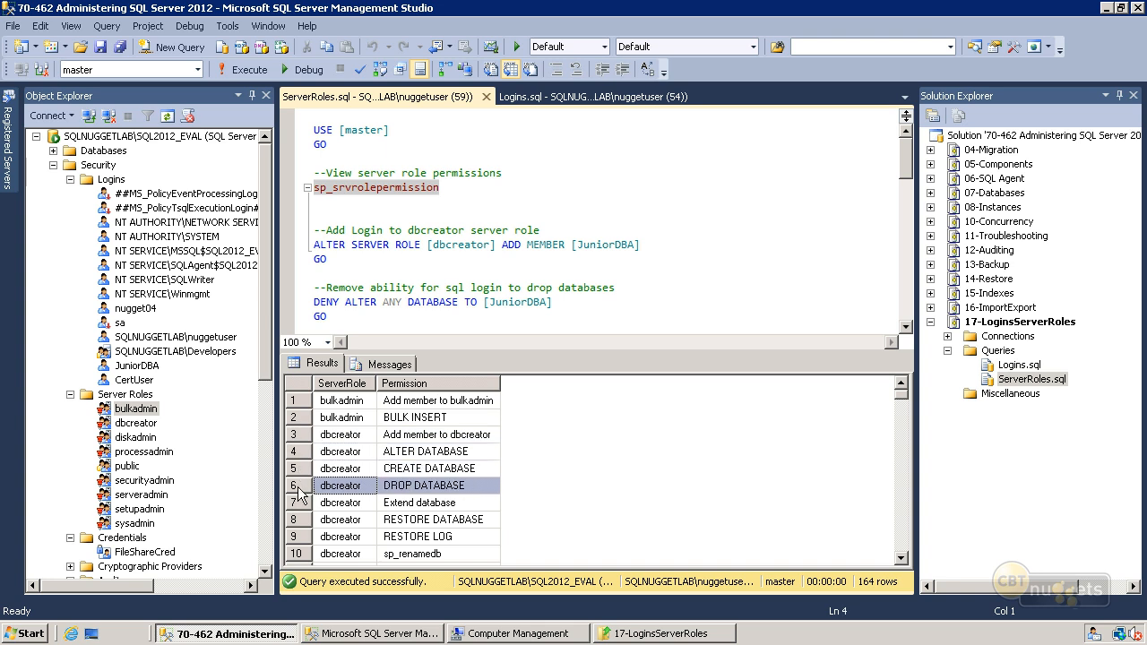
{"action": "left_click", "coordinate": [298, 522]}
{"action": "left_click", "coordinate": [306, 534]}
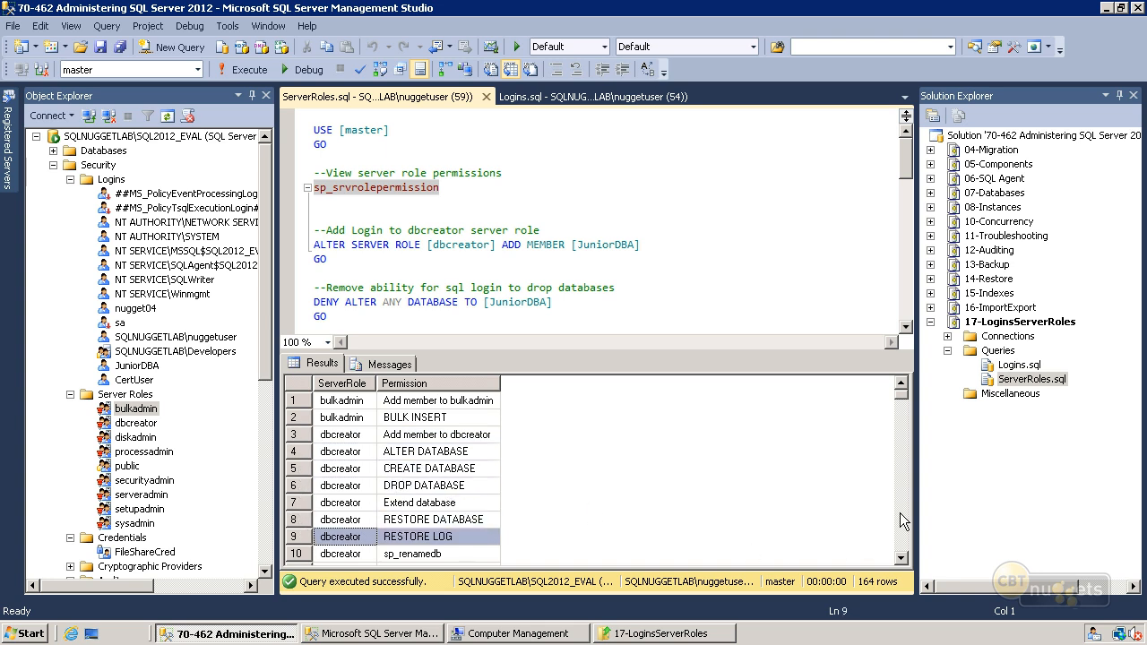
- Examine the permissions of the diskadmin, processadmin, securityadmin and serveradmin roles further down the results
{"action": "left_click", "coordinate": [903, 547]}
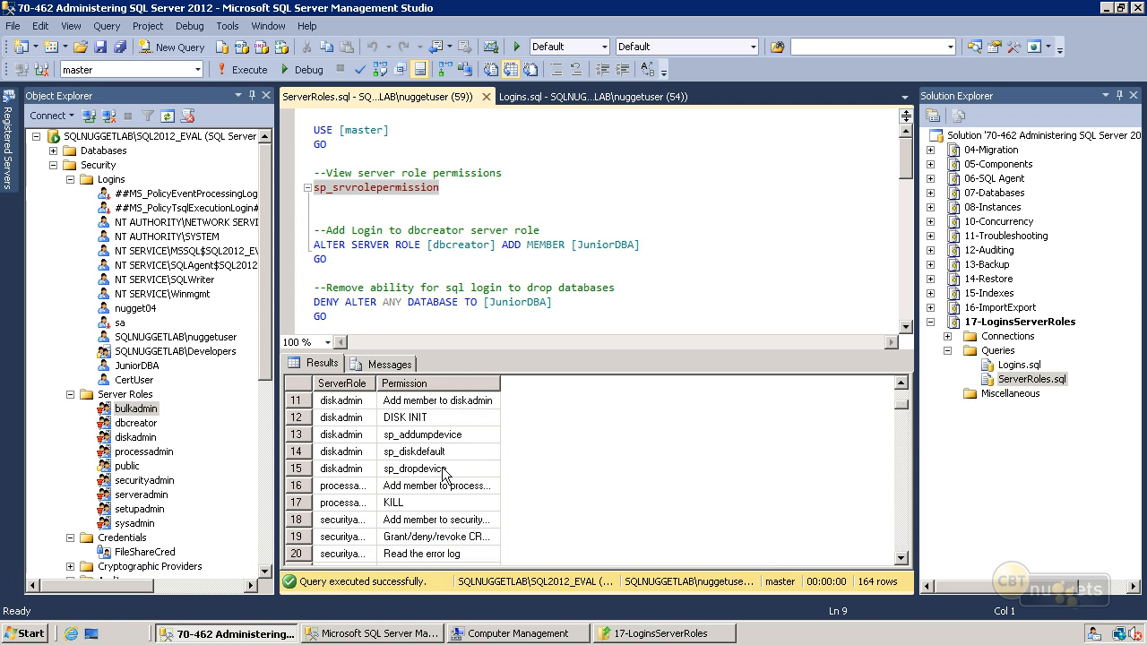
{"action": "left_click", "coordinate": [896, 563]}
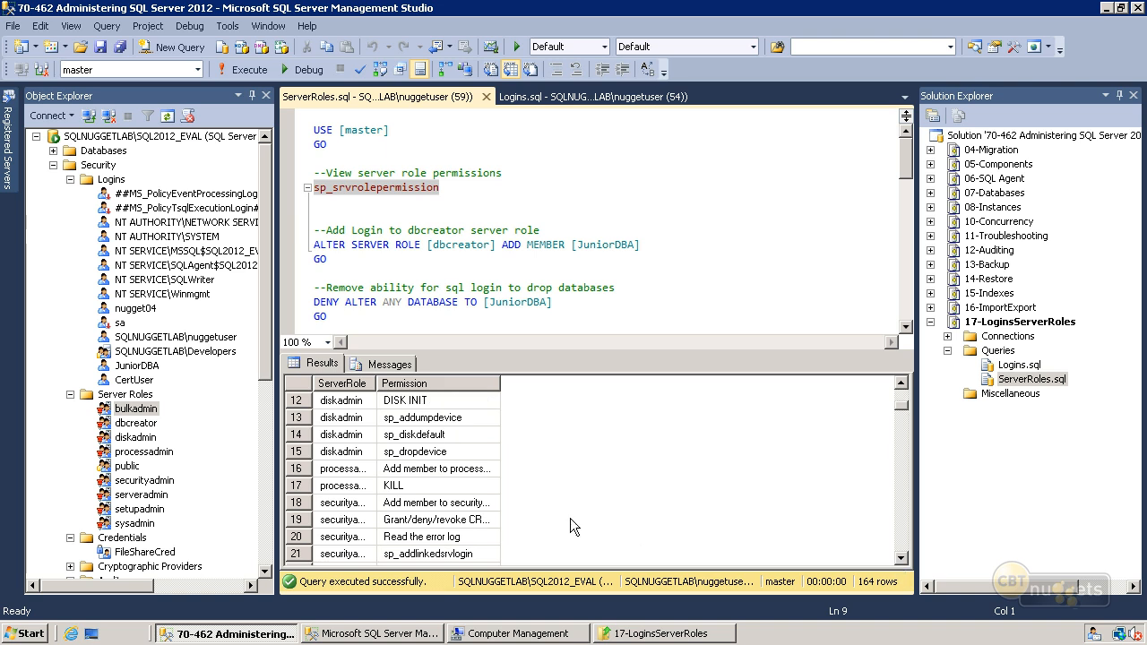
{"action": "left_click", "coordinate": [402, 487]}
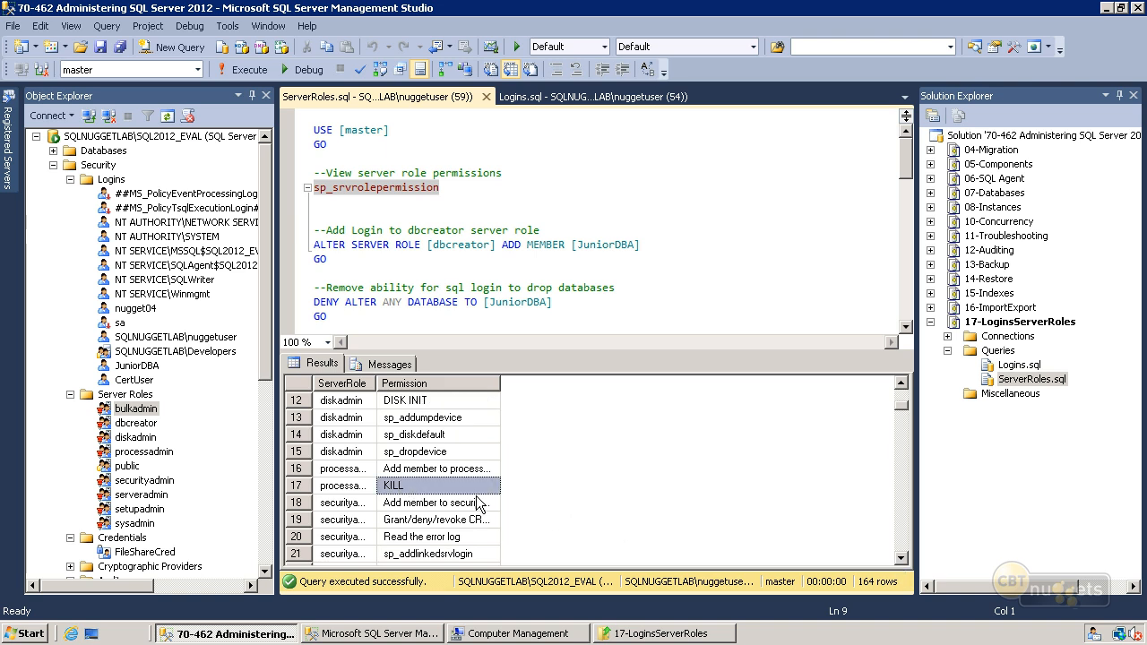
{"action": "left_click", "coordinate": [901, 558]}
{"action": "left_click", "coordinate": [902, 559]}
{"action": "left_click", "coordinate": [902, 558]}
{"action": "left_click", "coordinate": [902, 558]}
{"action": "left_click", "coordinate": [902, 559]}
{"action": "left_click", "coordinate": [902, 559]}
{"action": "left_click", "coordinate": [902, 558]}
{"action": "left_click", "coordinate": [903, 563]}
{"action": "left_click", "coordinate": [903, 564]}
{"action": "left_click", "coordinate": [903, 564]}
{"action": "left_click", "coordinate": [903, 564]}
{"action": "left_click", "coordinate": [903, 564]}
{"action": "left_click", "coordinate": [903, 564]}
{"action": "left_click", "coordinate": [903, 564]}
{"action": "left_click", "coordinate": [903, 564]}
{"action": "left_click", "coordinate": [903, 564]}
{"action": "left_click", "coordinate": [902, 564]}
{"action": "left_click", "coordinate": [903, 564]}
{"action": "left_click_drag", "start_coordinate": [907, 427], "coordinate": [884, 419]}
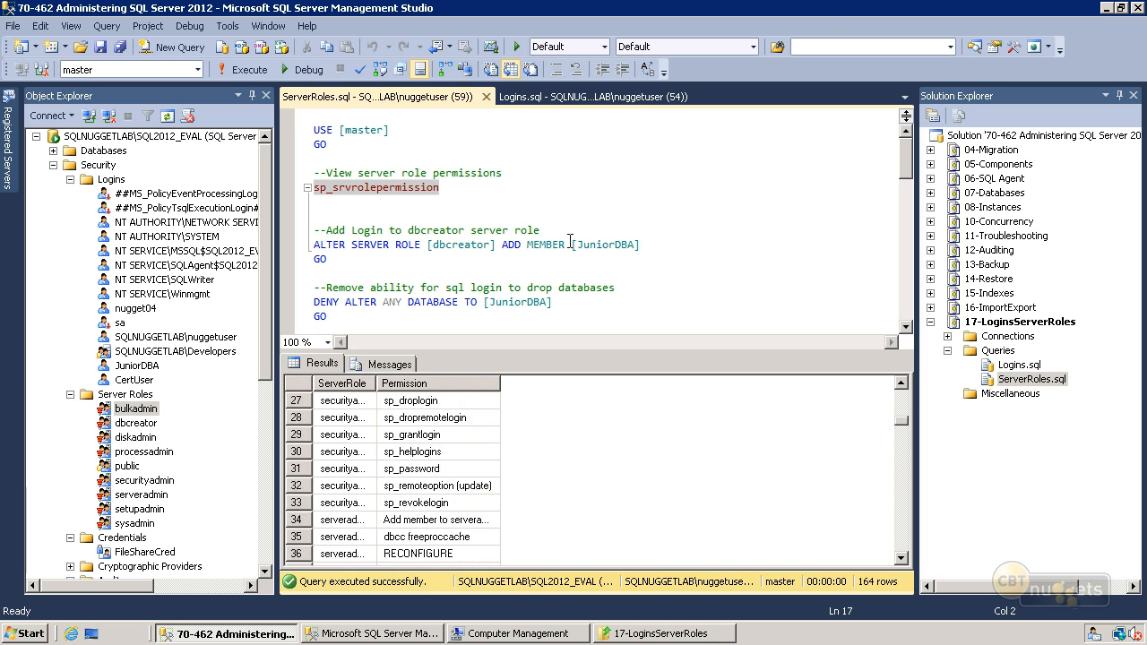
- Hide the results pane of the ServerRoles.sql query so the script fills the editor
{"action": "left_click", "coordinate": [557, 236]}
{"action": "left_click", "coordinate": [484, 317]}
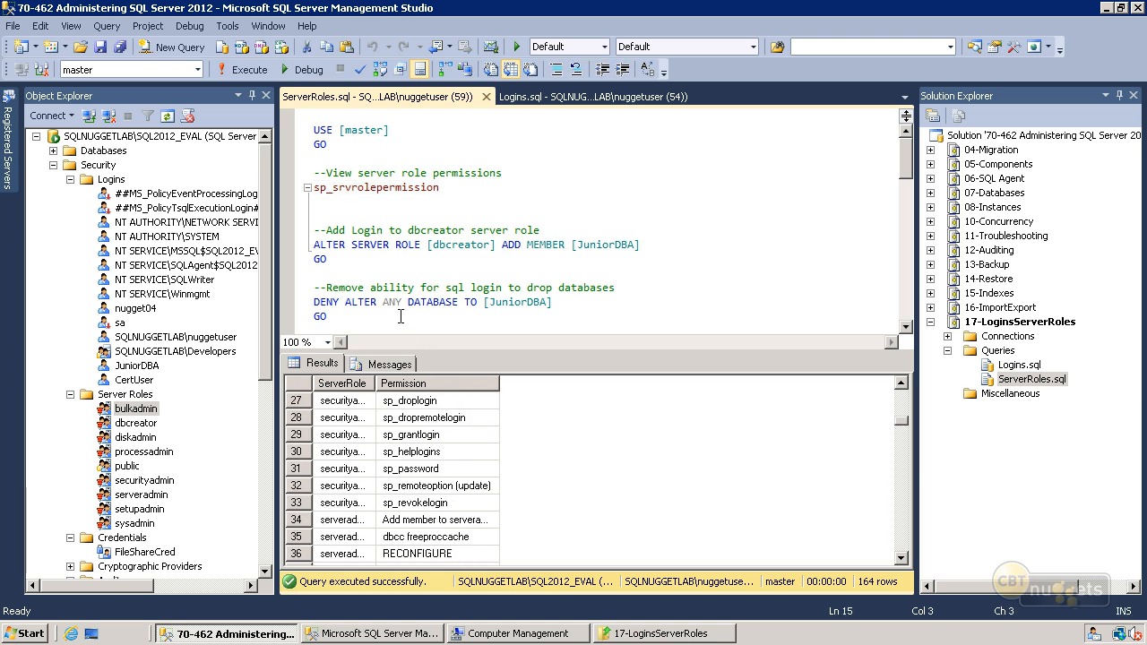
{"action": "key", "text": "ctrl+r"}
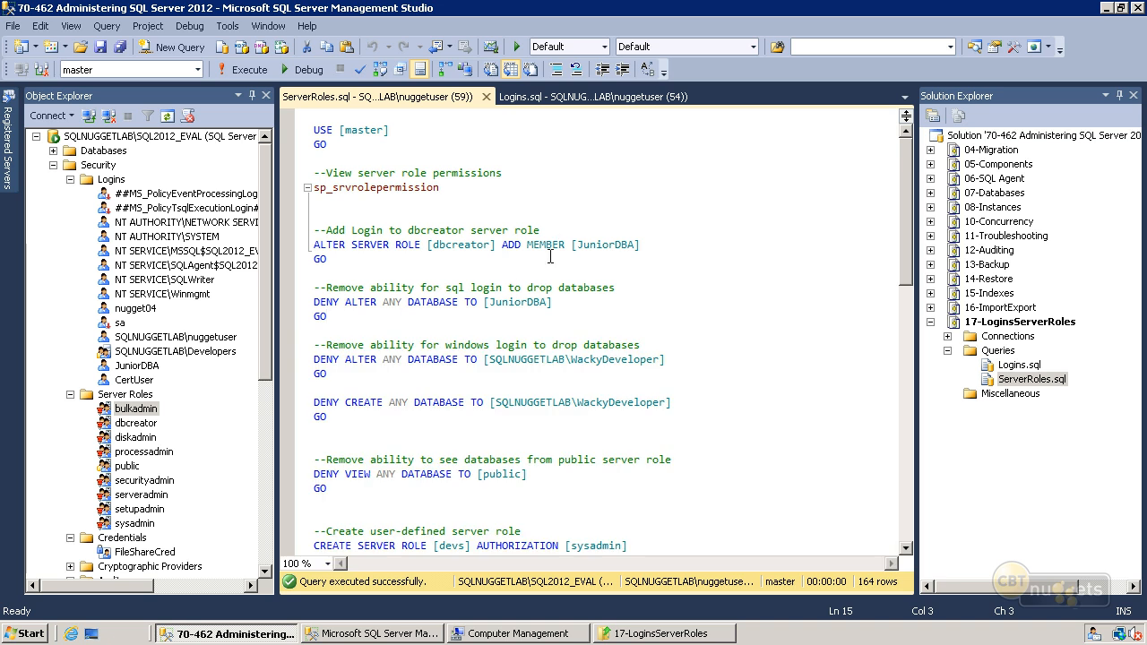
- Add the JuniorDBA login as a member of the dbcreator server role
{"action": "double_click", "coordinate": [137, 423]}
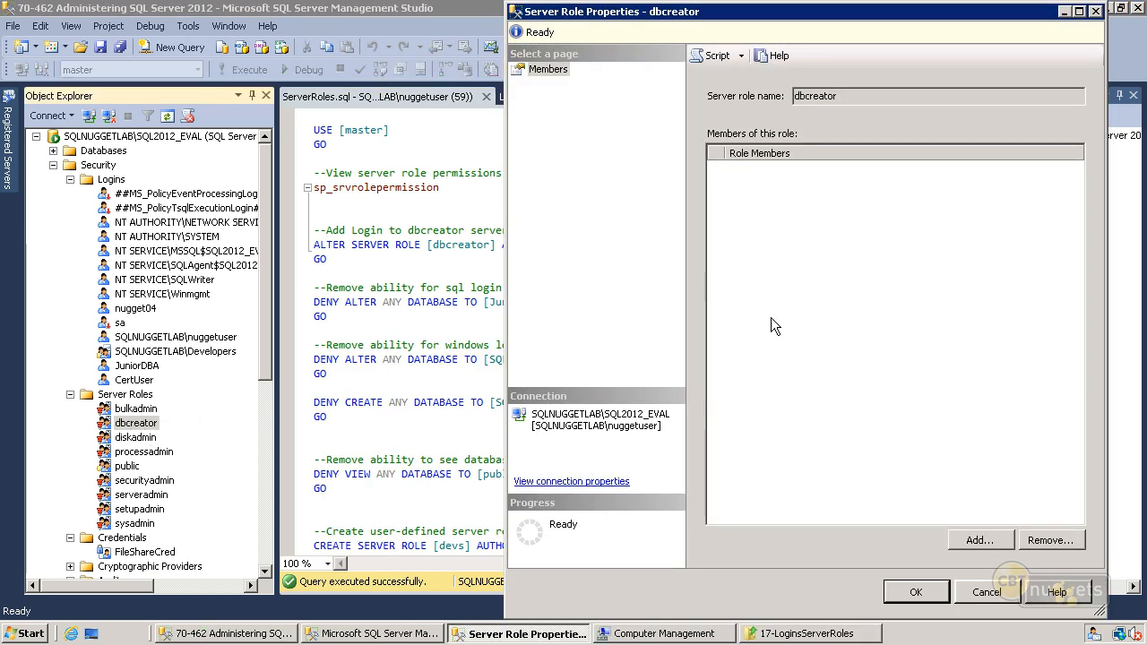
{"action": "left_click", "coordinate": [1001, 538]}
{"action": "left_click", "coordinate": [495, 274]}
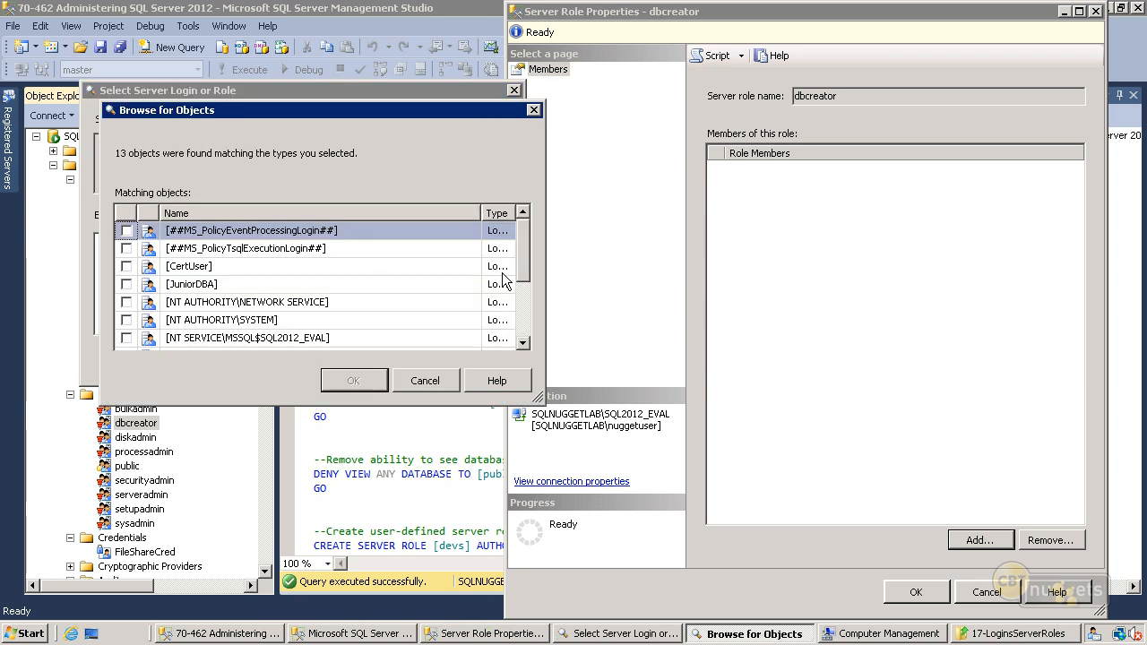
{"action": "scroll", "coordinate": [526, 278], "scroll_direction": "down", "scroll_amount": 2}
{"action": "left_click_drag", "start_coordinate": [529, 262], "coordinate": [524, 234]}
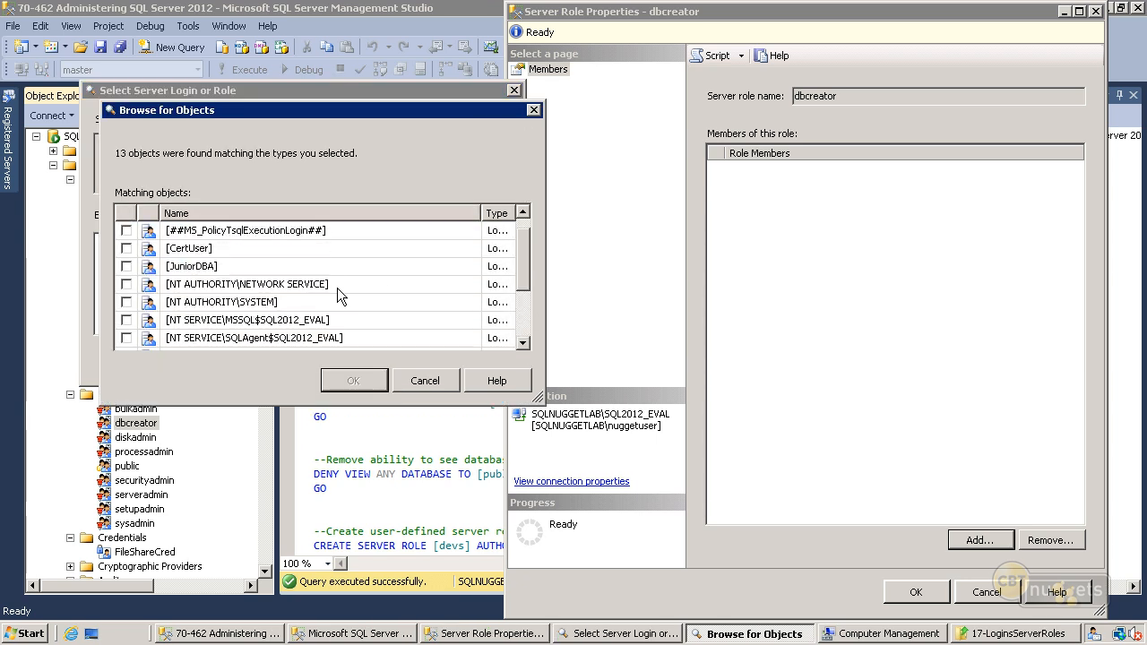
{"action": "left_click", "coordinate": [126, 266]}
{"action": "left_click", "coordinate": [354, 381]}
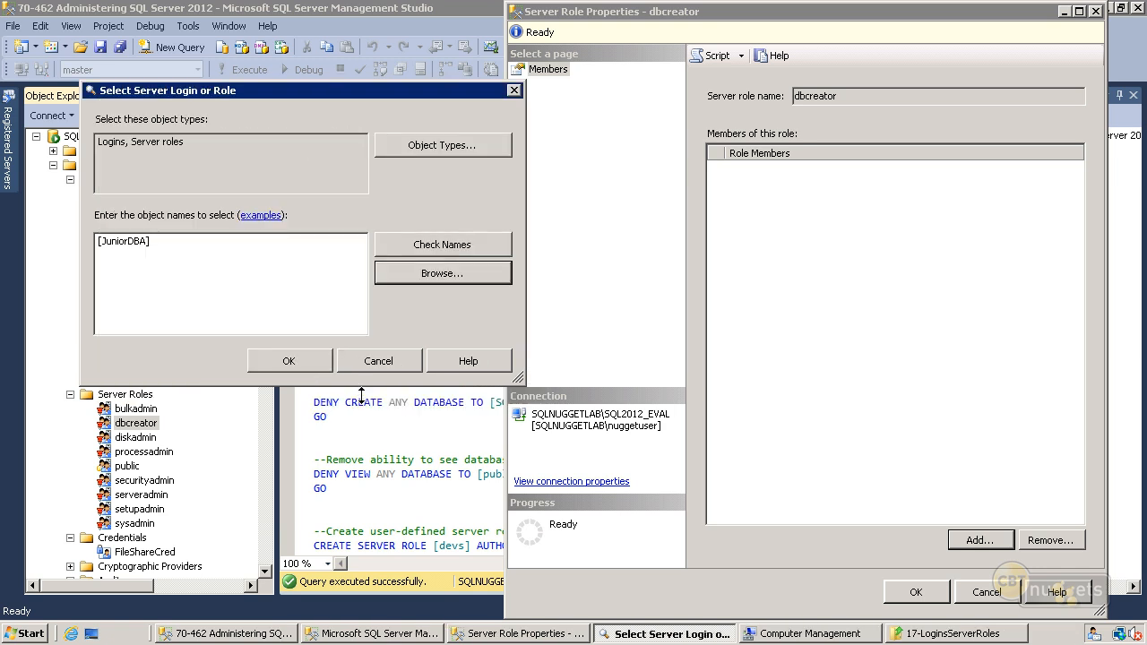
{"action": "left_click", "coordinate": [308, 363]}
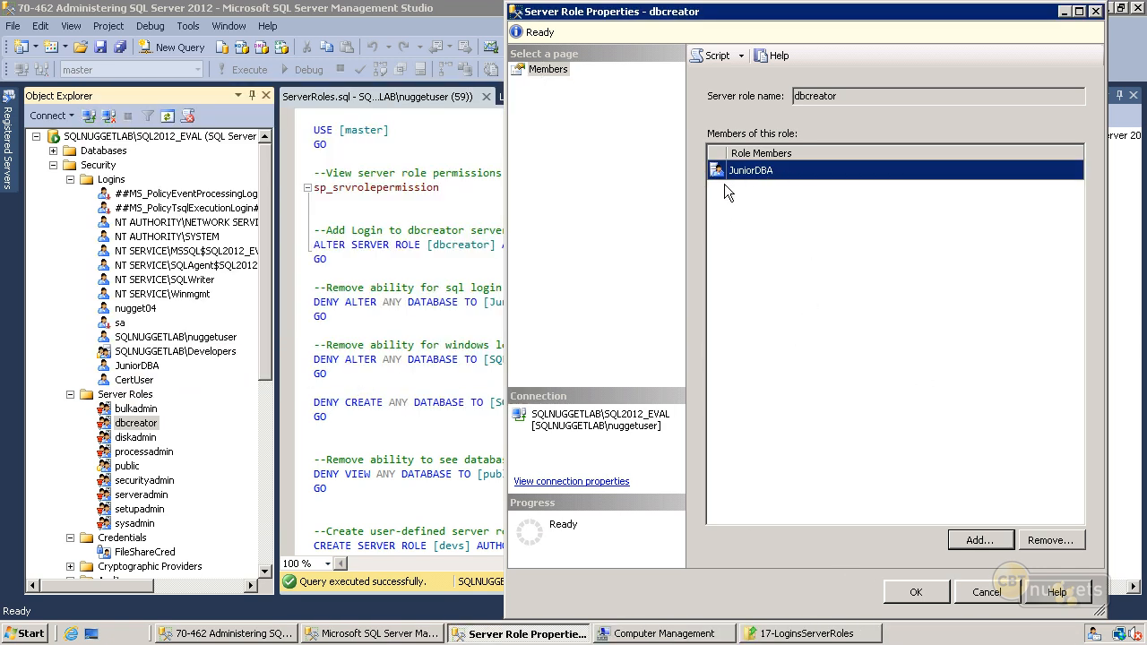
{"action": "left_click", "coordinate": [915, 591]}
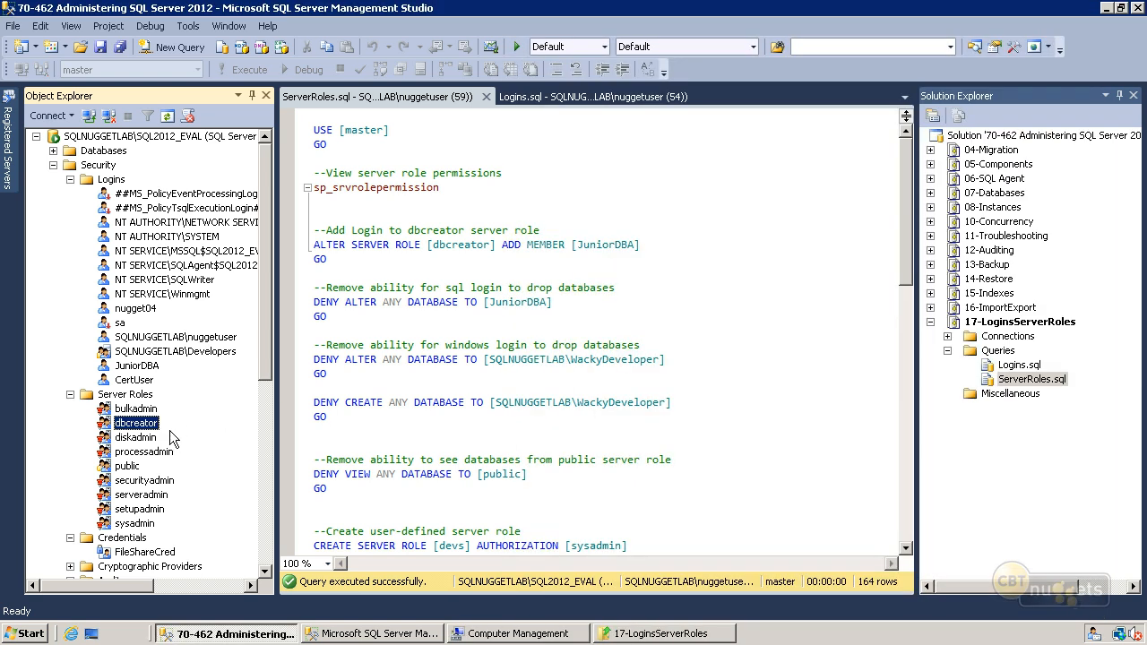
{"action": "left_click", "coordinate": [447, 251]}
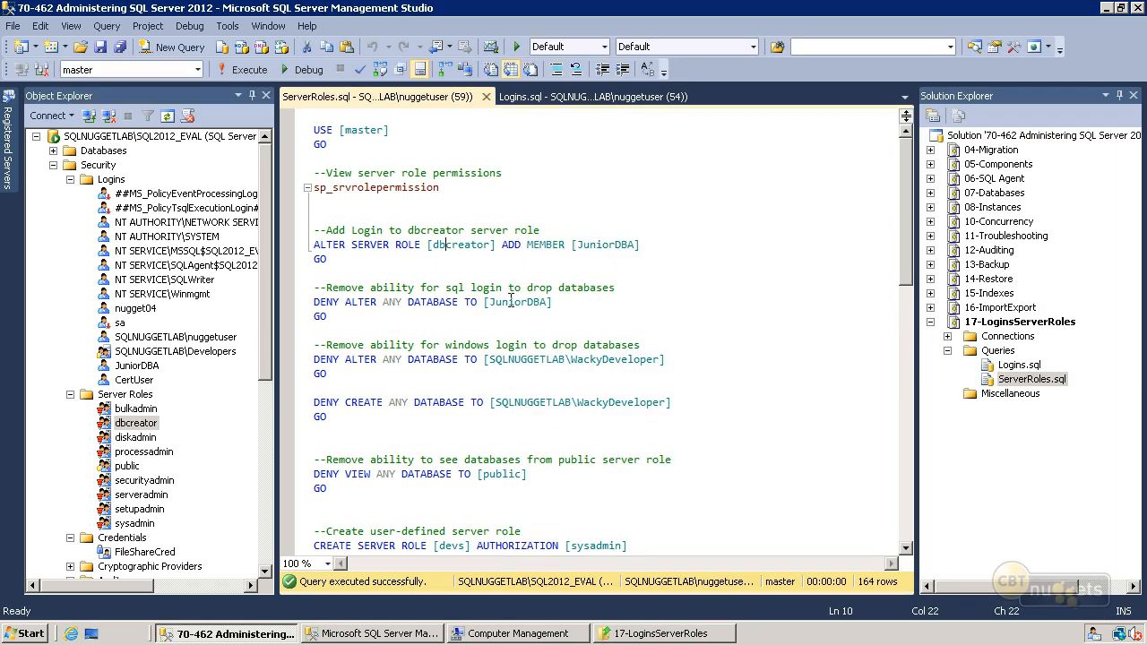
- Create a new database named Test through the JuniorDBA server connection
{"action": "left_click_drag", "start_coordinate": [267, 377], "coordinate": [266, 556]}
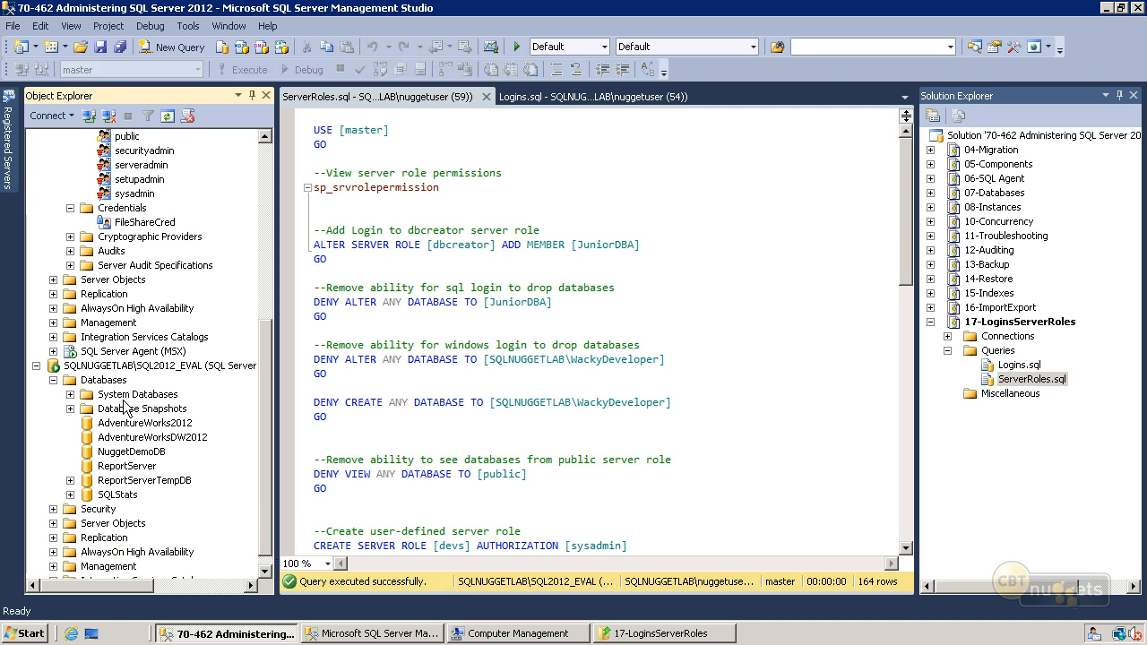
{"action": "left_click", "coordinate": [112, 382]}
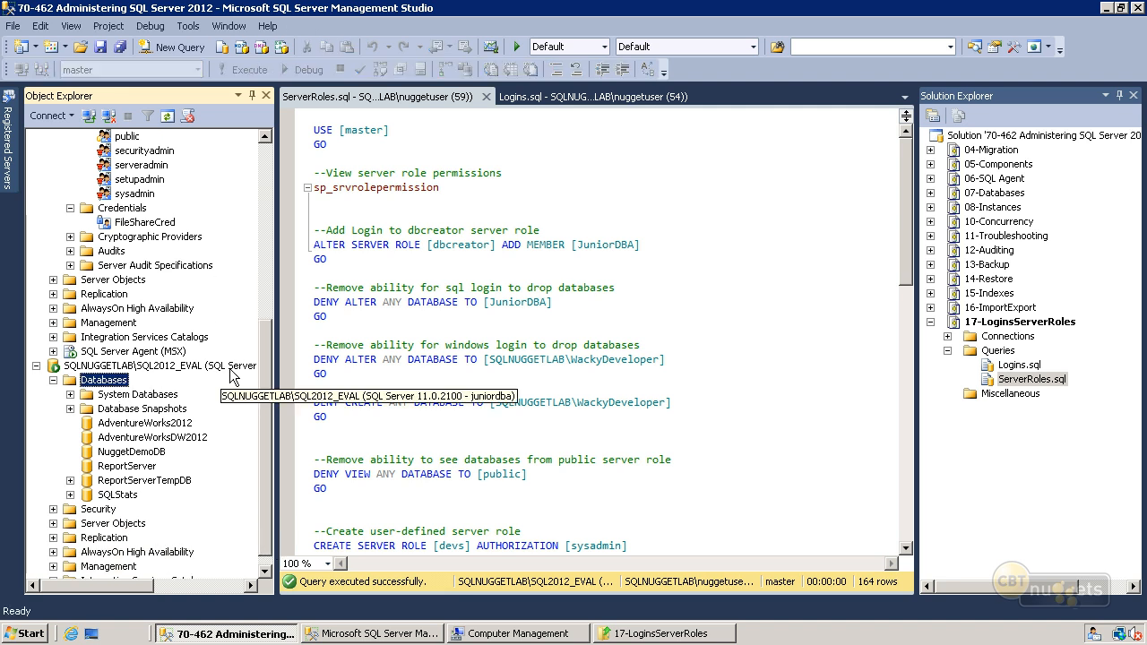
{"action": "right_click", "coordinate": [116, 378]}
{"action": "key", "text": "Escape"}
{"action": "type", "text": "Test"}
{"action": "left_click", "coordinate": [1009, 608]}
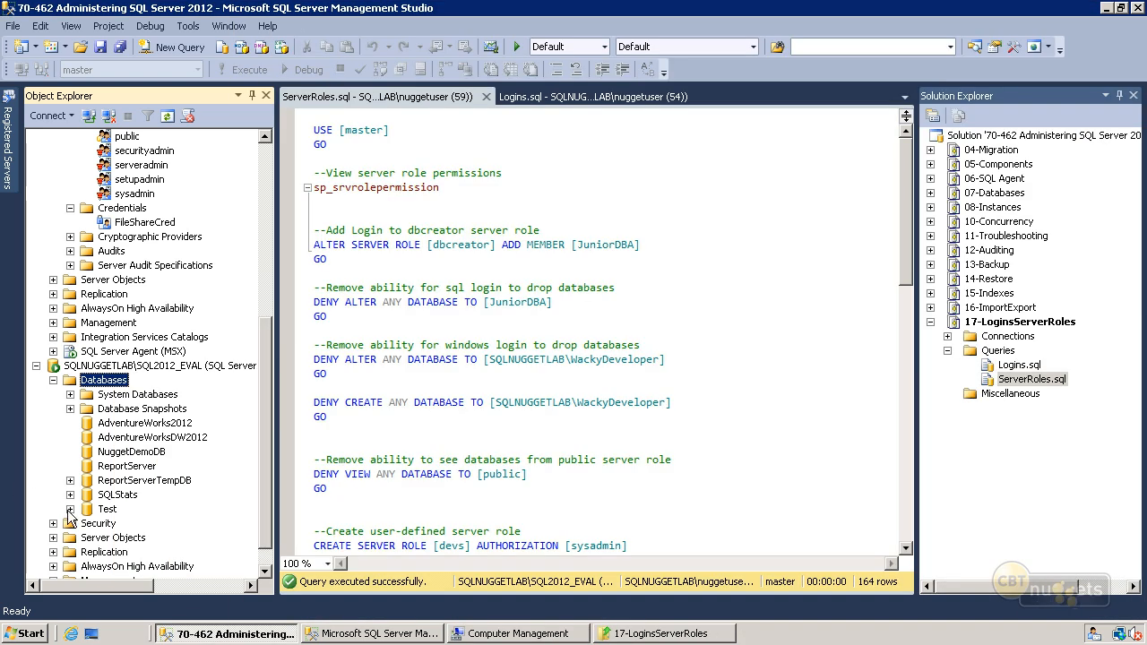
- Check JuniorDBA's database access by browsing the Test database's contents and trying to expand ReportServerTempDB
{"action": "left_click", "coordinate": [70, 509]}
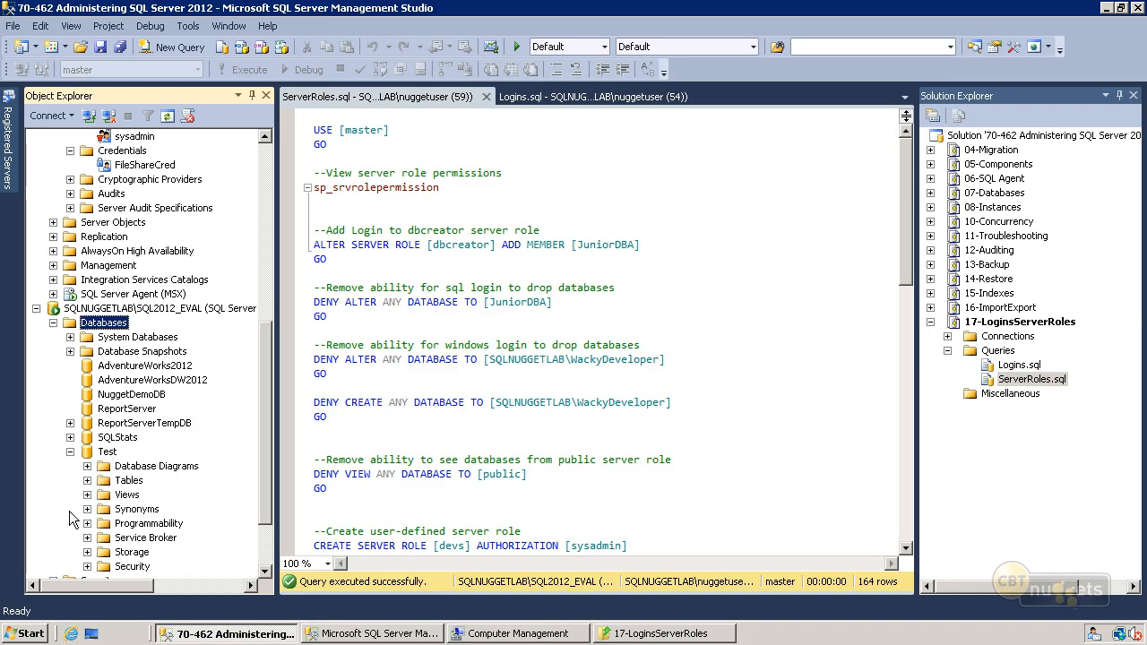
{"action": "left_click", "coordinate": [71, 452]}
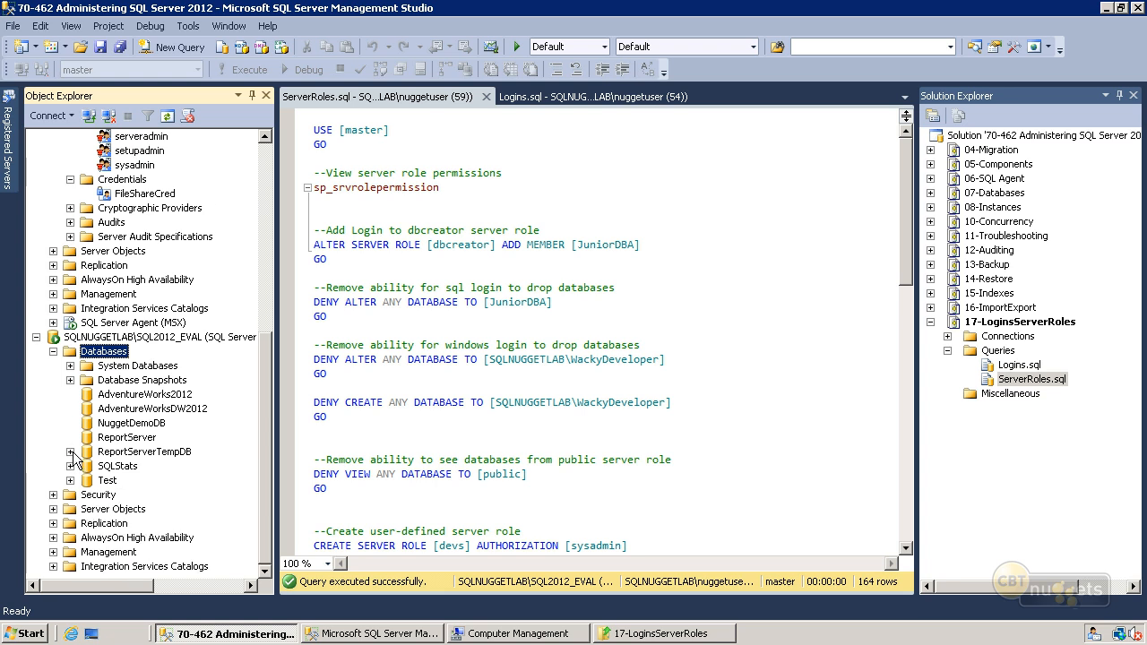
{"action": "left_click", "coordinate": [70, 452]}
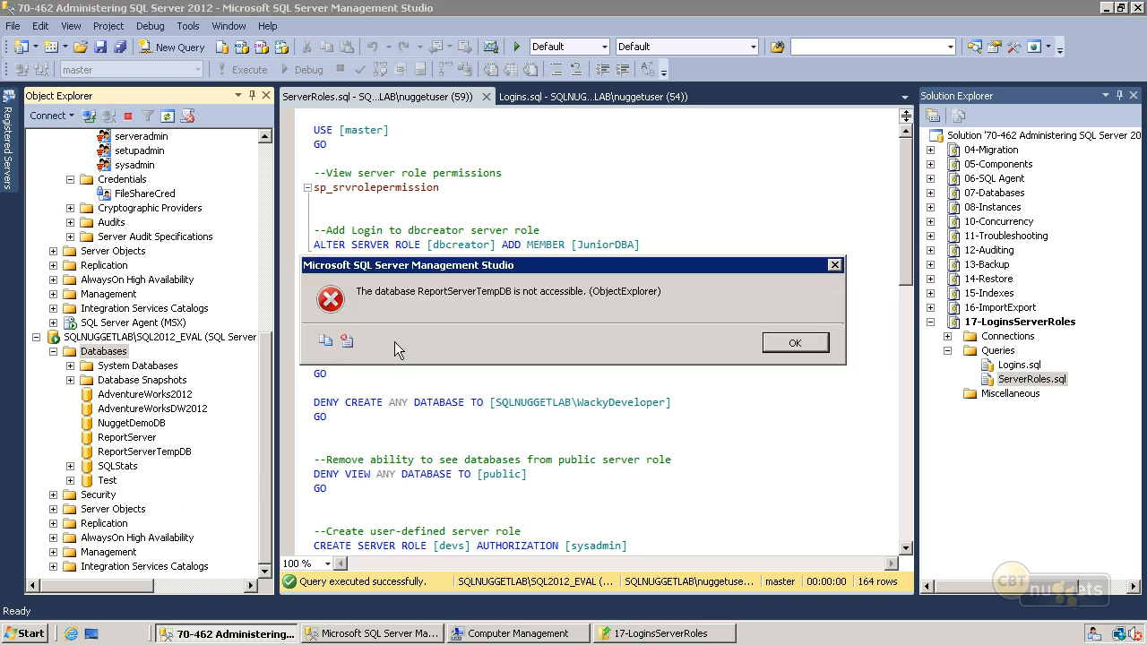
{"action": "left_click", "coordinate": [794, 343]}
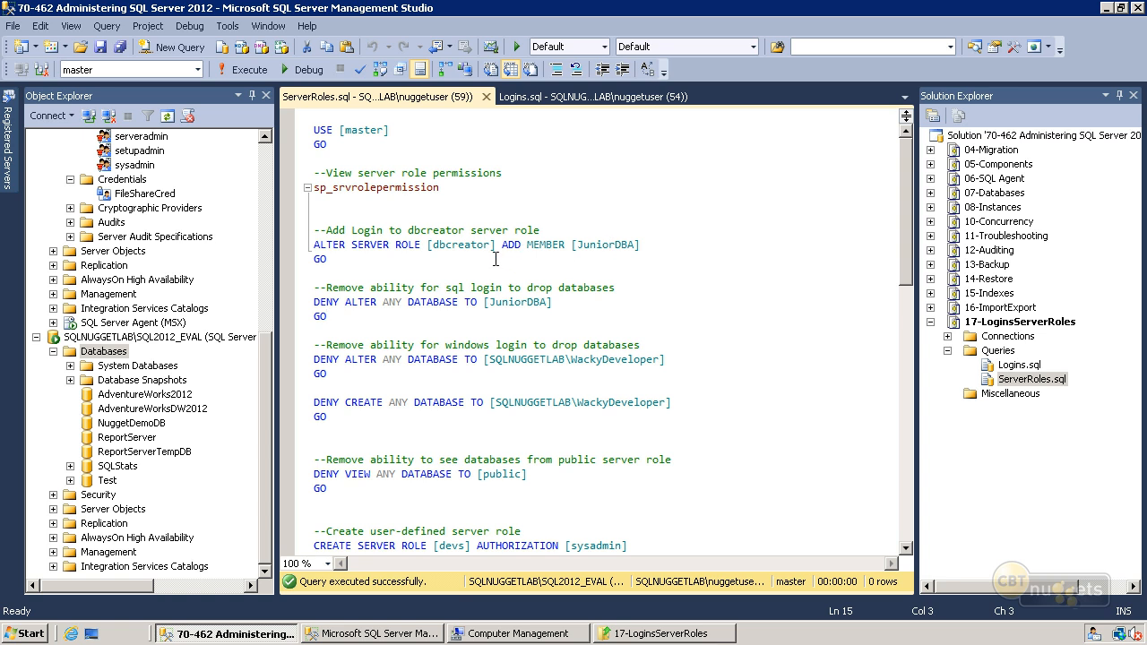
- Run sp_srvrolepermission from ServerRoles.sql and examine the dbcreator role's ALTER DATABASE permission
{"action": "left_click", "coordinate": [297, 187]}
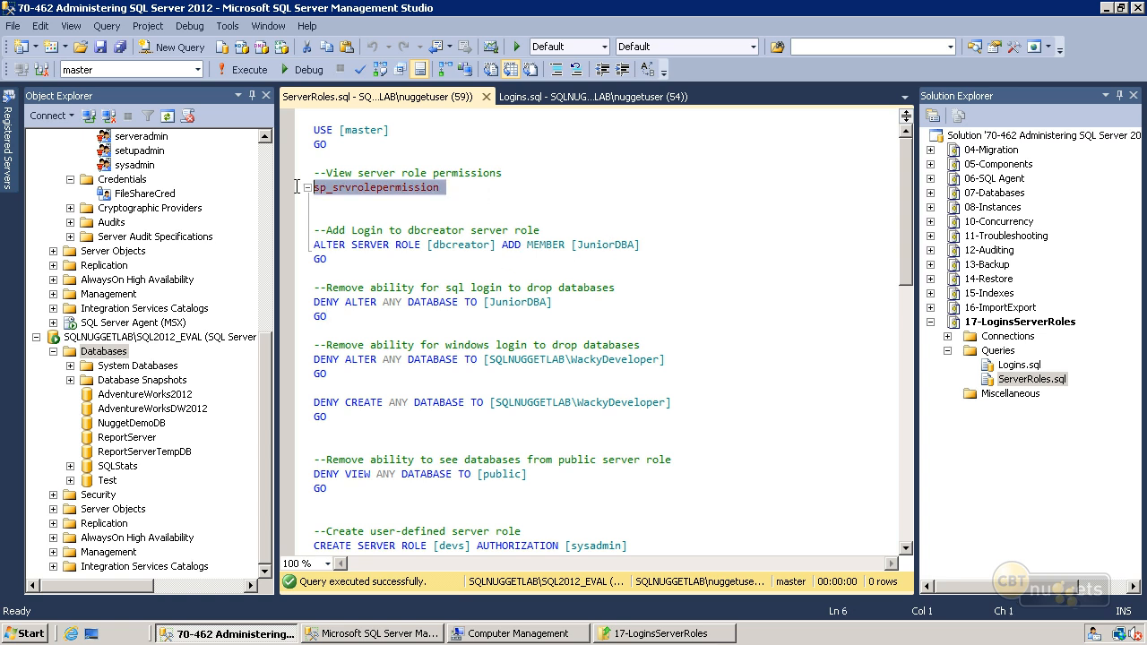
{"action": "left_click", "coordinate": [223, 70]}
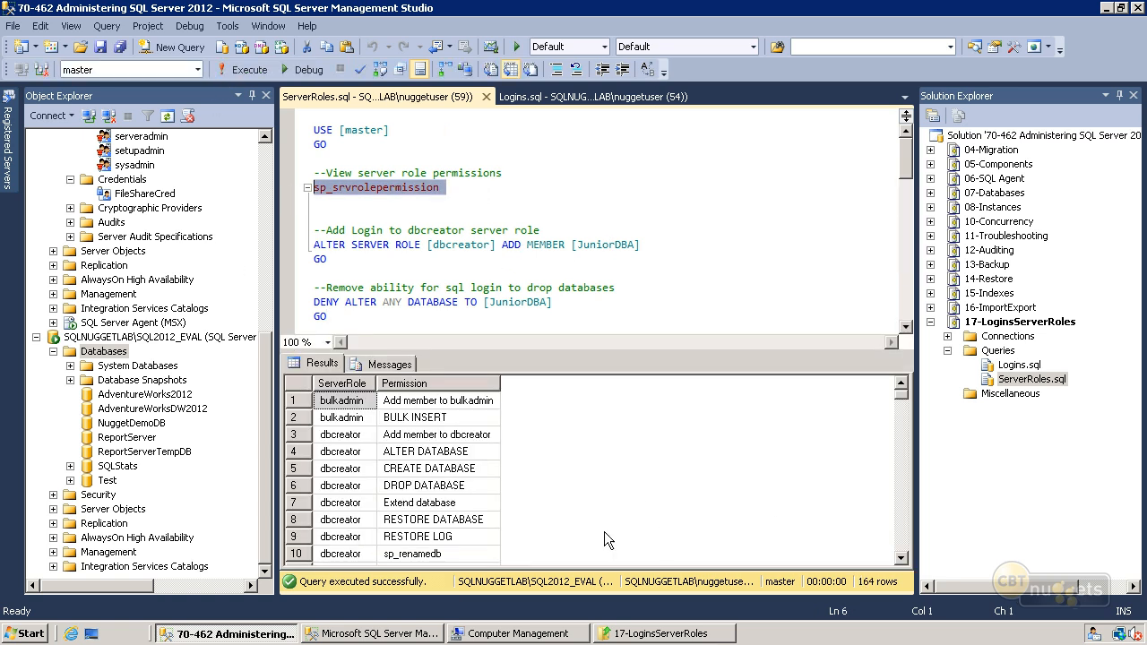
{"action": "left_click", "coordinate": [398, 451]}
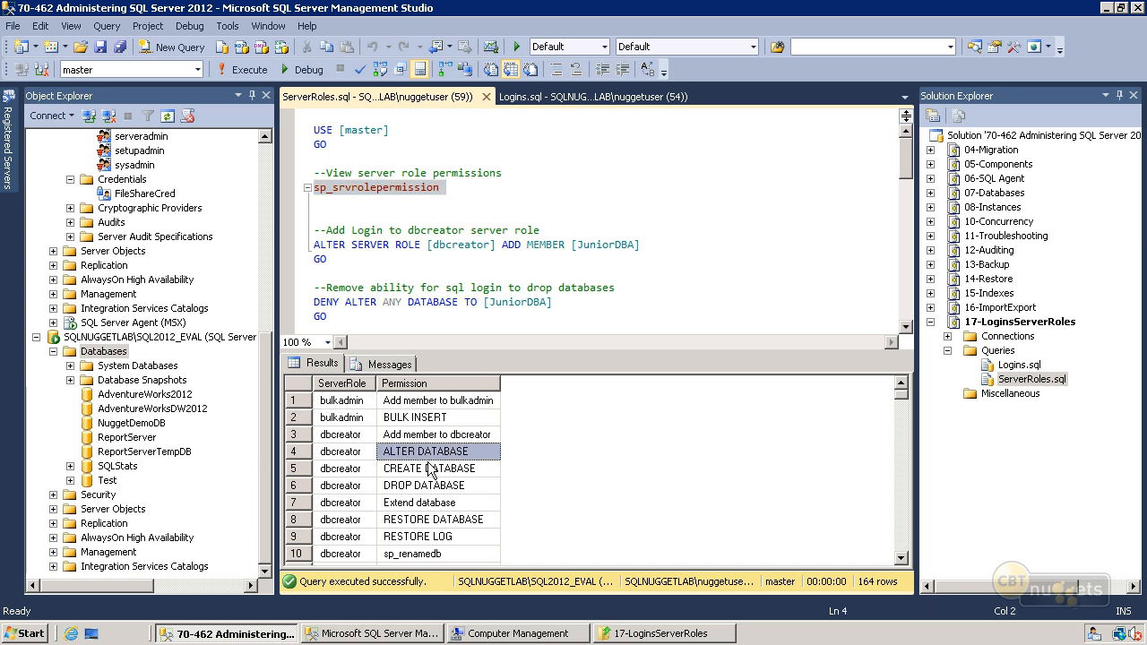
- Run the statement denying ALTER ANY DATABASE to JuniorDBA, with the results pane hidden before and after
{"action": "left_click", "coordinate": [366, 278]}
{"action": "left_click_drag", "start_coordinate": [357, 316], "coordinate": [310, 293]}
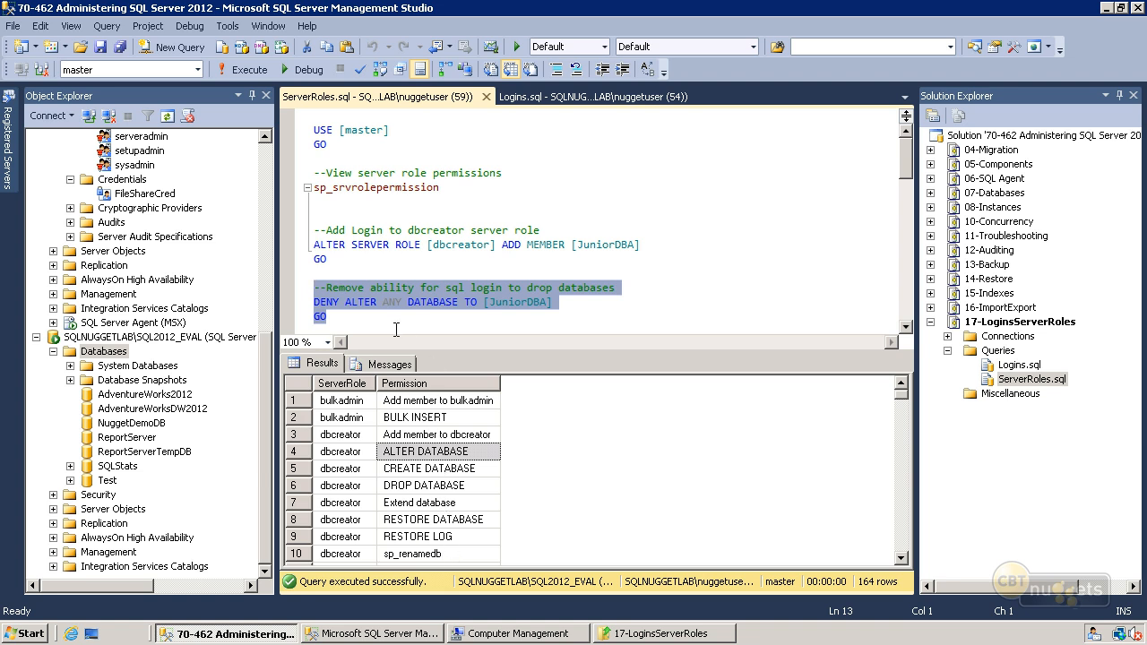
{"action": "key", "text": "ctrl+r"}
{"action": "left_click", "coordinate": [387, 323]}
{"action": "double_click", "coordinate": [330, 305]}
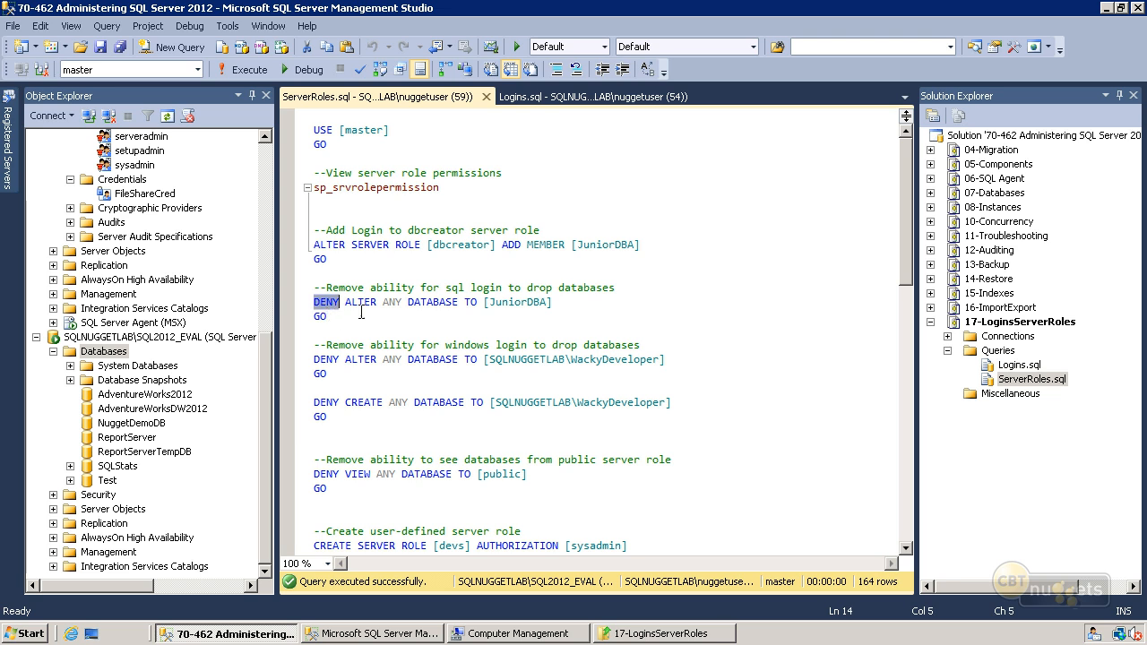
{"action": "left_click", "coordinate": [396, 319]}
{"action": "left_click_drag", "start_coordinate": [336, 320], "coordinate": [309, 288]}
{"action": "left_click", "coordinate": [244, 72]}
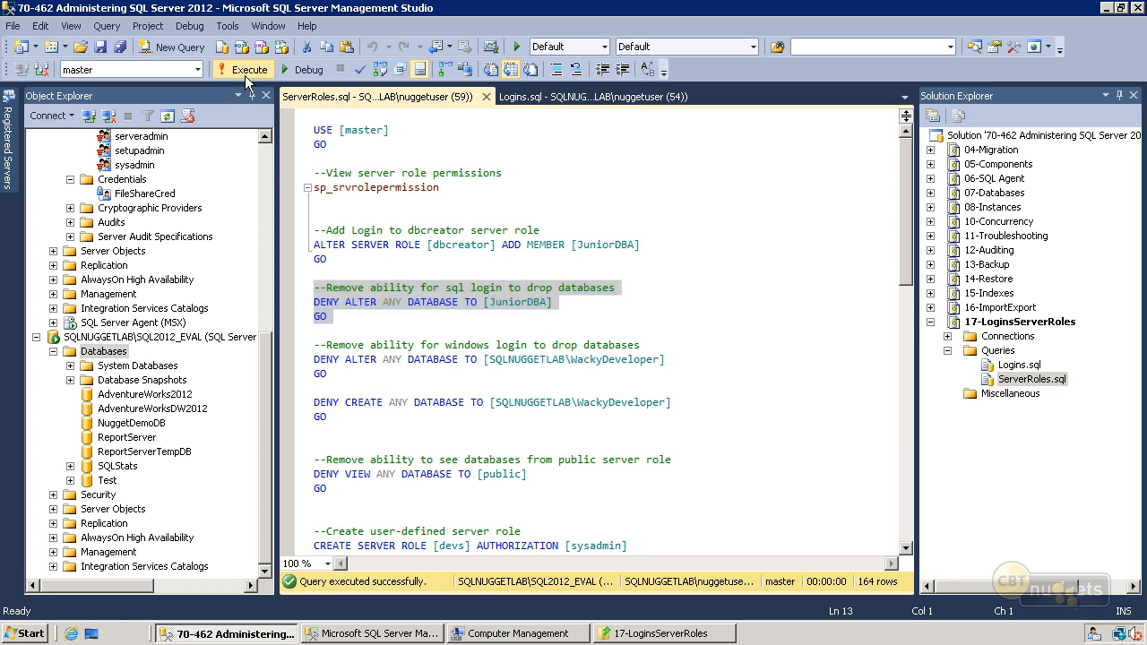
{"action": "key", "text": "ctrl+r"}
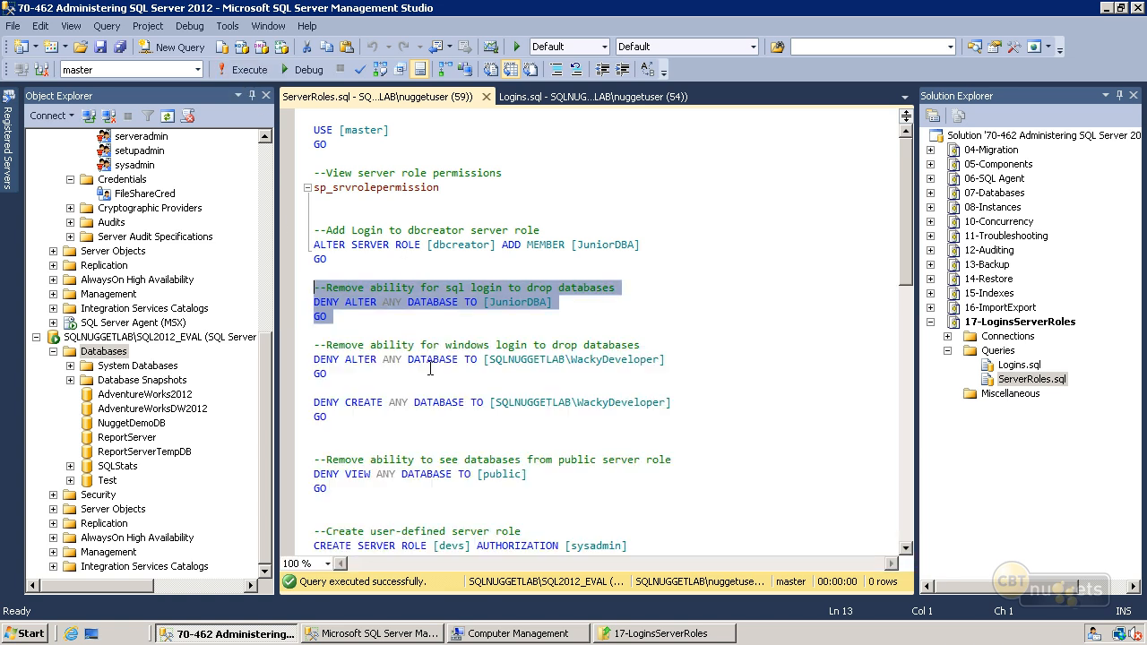
- Try to deny ALTER ANY DATABASE to the Windows login SQLNUGGETLAB\WackyDeveloper, and hide the messages pane
{"action": "left_click", "coordinate": [421, 319]}
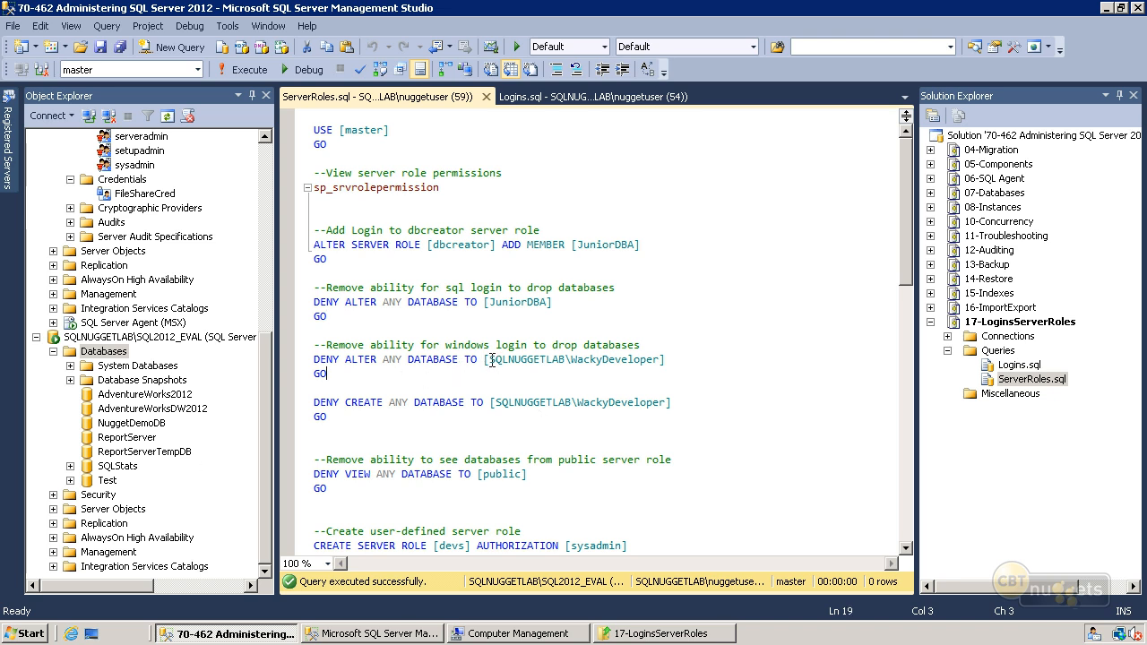
{"action": "double_click", "coordinate": [585, 363]}
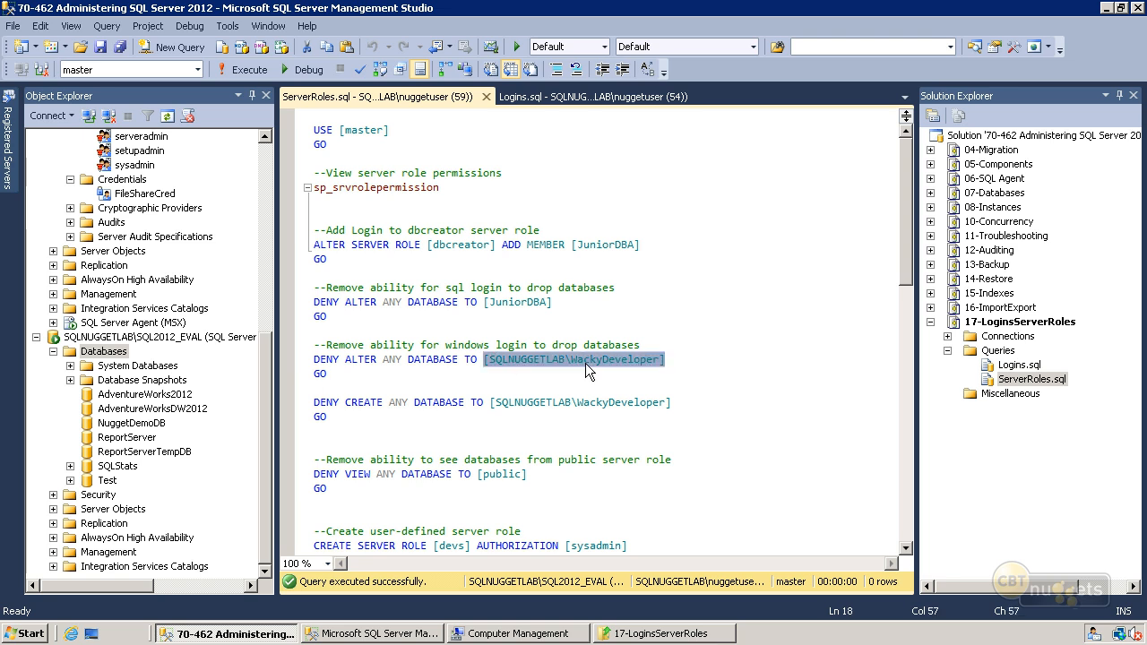
{"action": "left_click", "coordinate": [396, 378]}
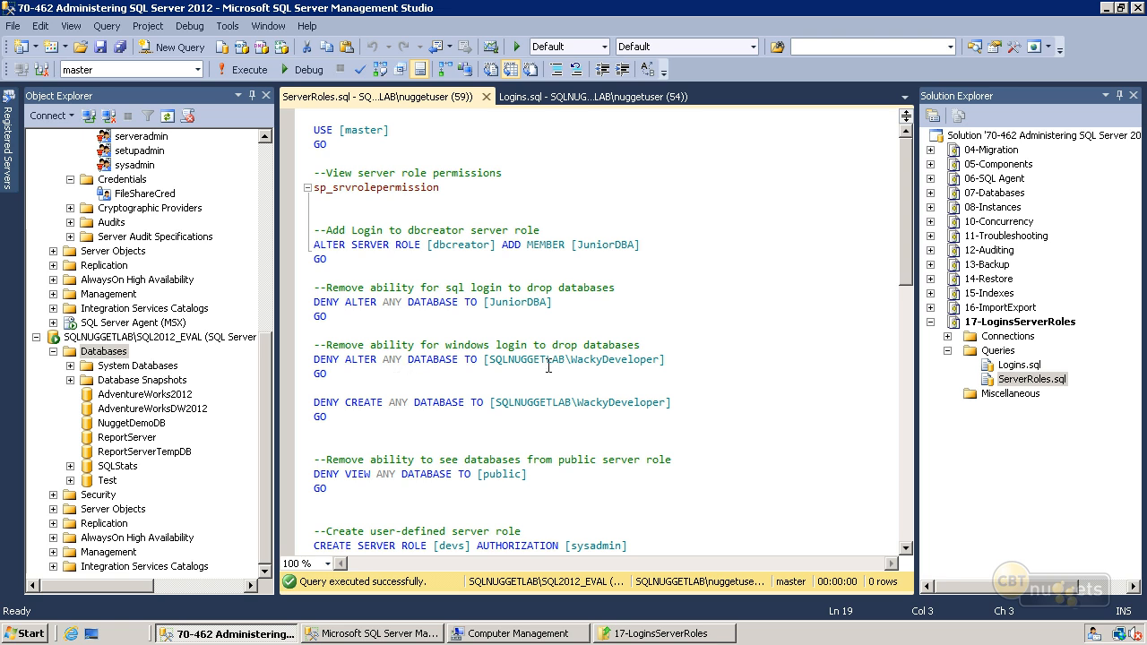
{"action": "left_click_drag", "start_coordinate": [490, 358], "coordinate": [662, 361]}
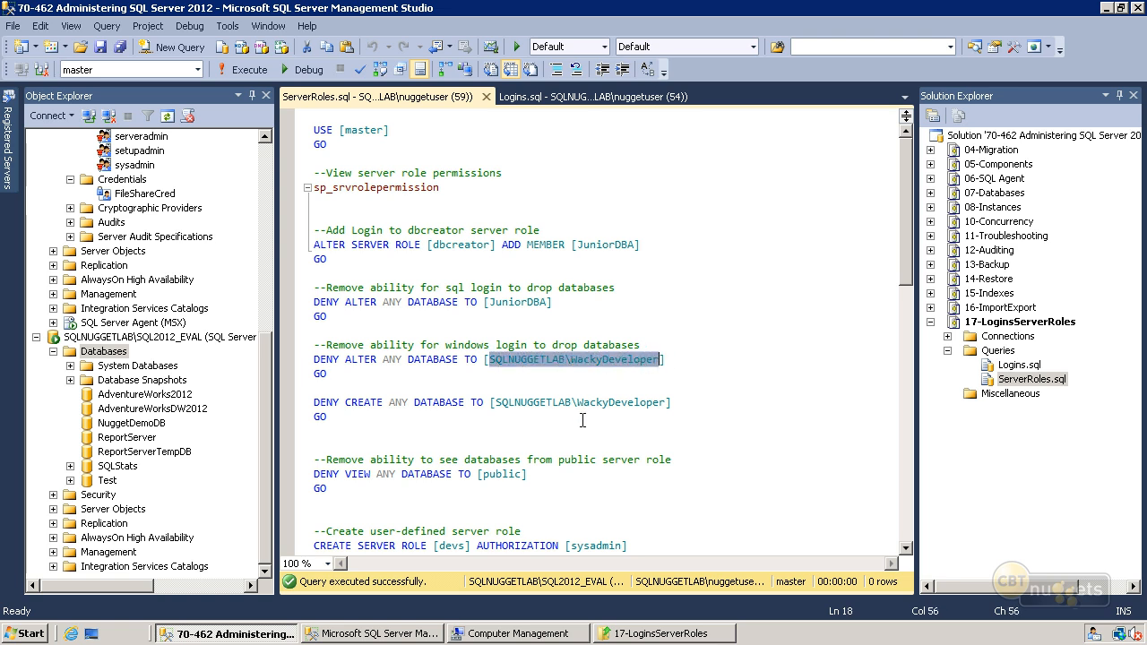
{"action": "left_click", "coordinate": [533, 376]}
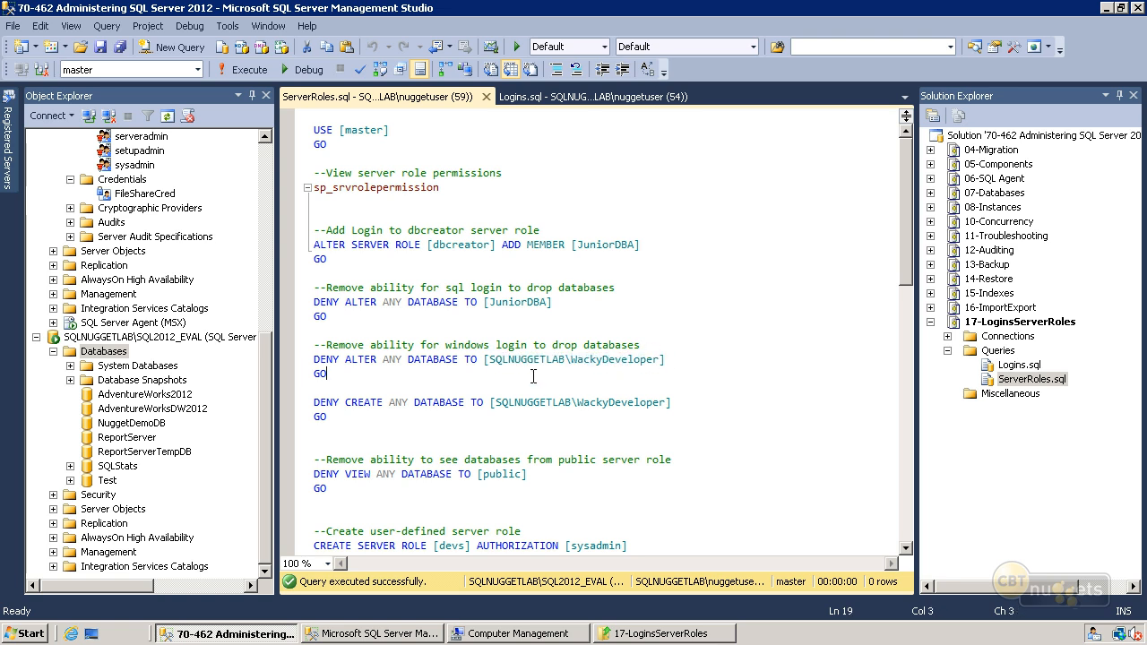
{"action": "left_click", "coordinate": [313, 362], "text": "shift"}
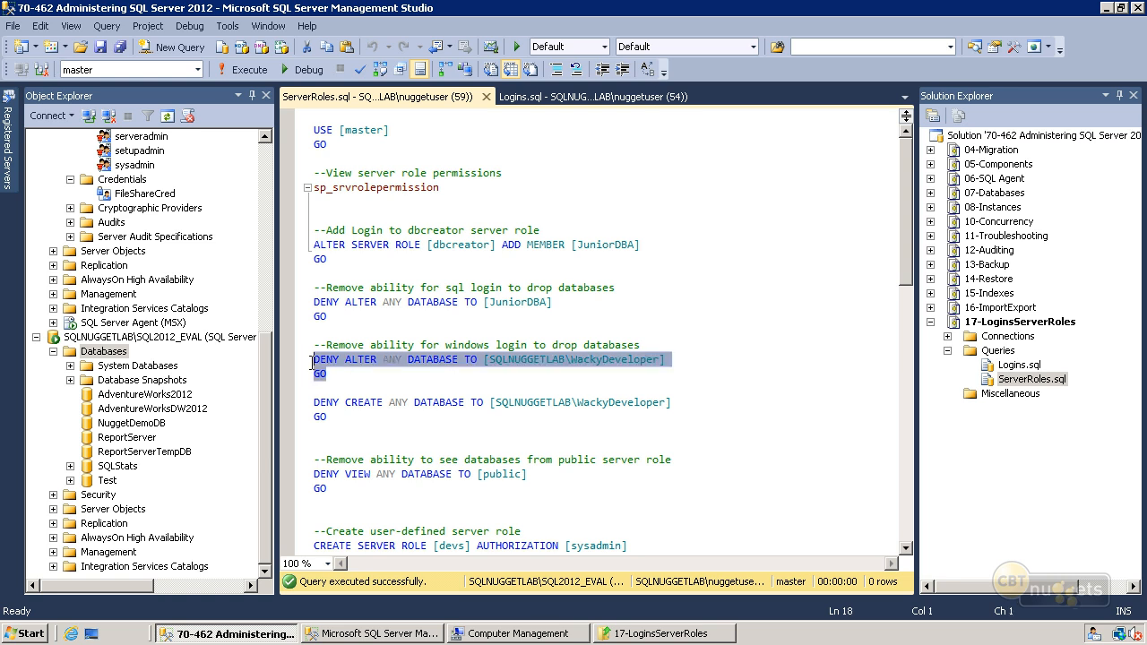
{"action": "left_click", "coordinate": [248, 73]}
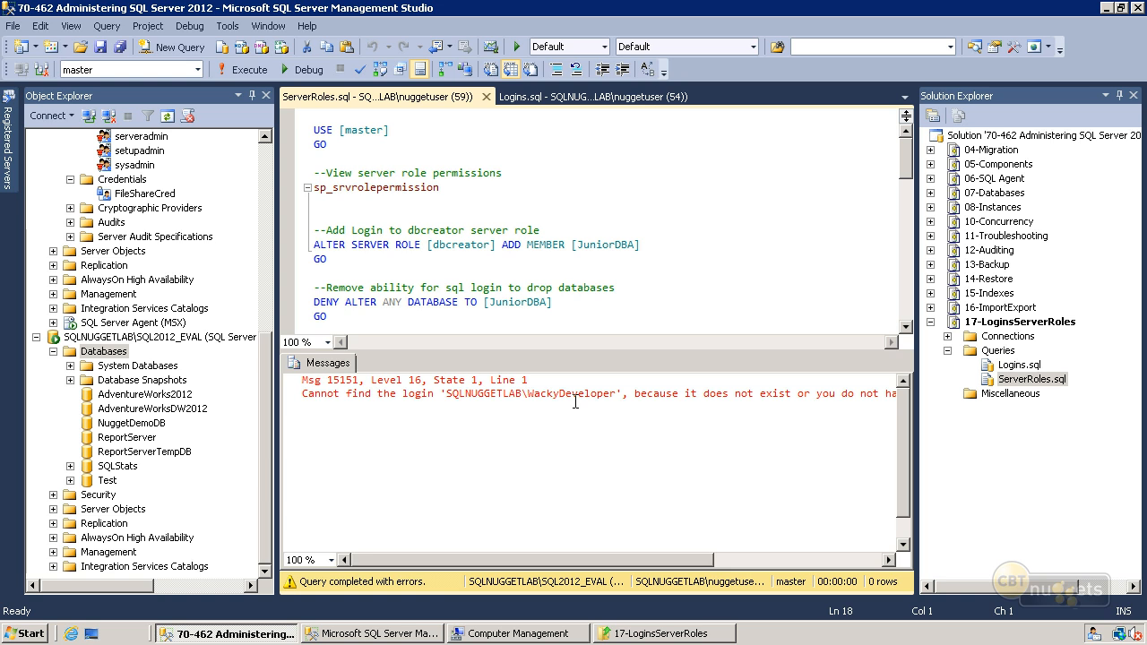
{"action": "key", "text": "ctrl+r"}
{"action": "left_click", "coordinate": [496, 392]}
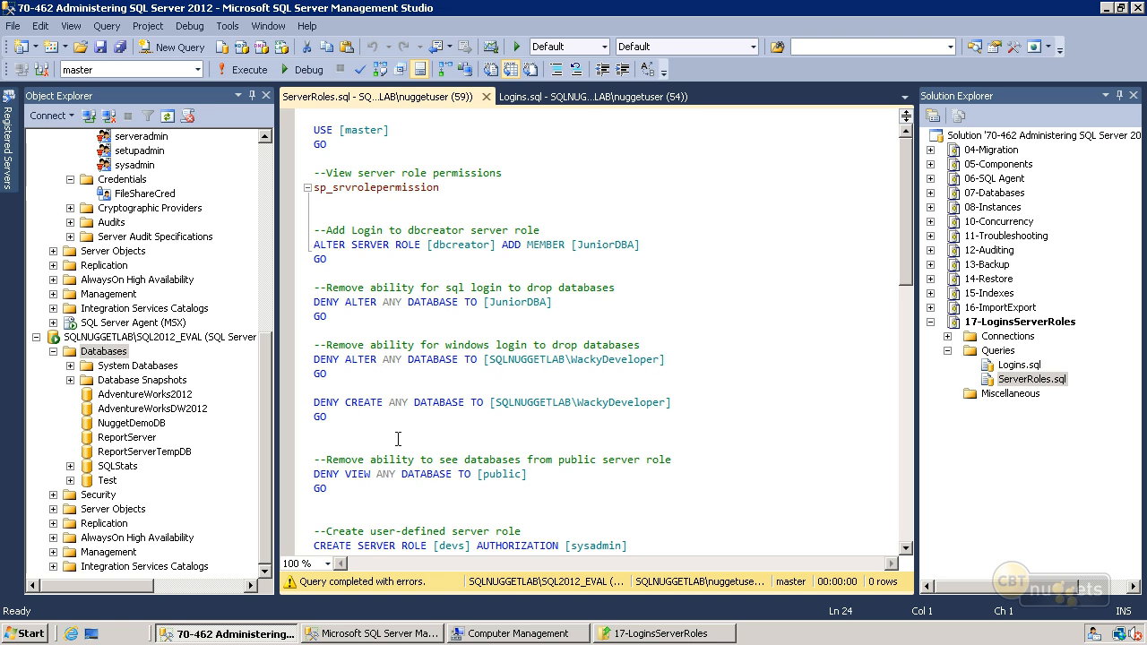
- Run the statement denying VIEW ANY DATABASE to the public server role, and hide the messages pane
{"action": "left_click", "coordinate": [344, 487]}
{"action": "left_click_drag", "start_coordinate": [910, 278], "coordinate": [920, 315]}
{"action": "left_click_drag", "start_coordinate": [363, 390], "coordinate": [311, 373]}
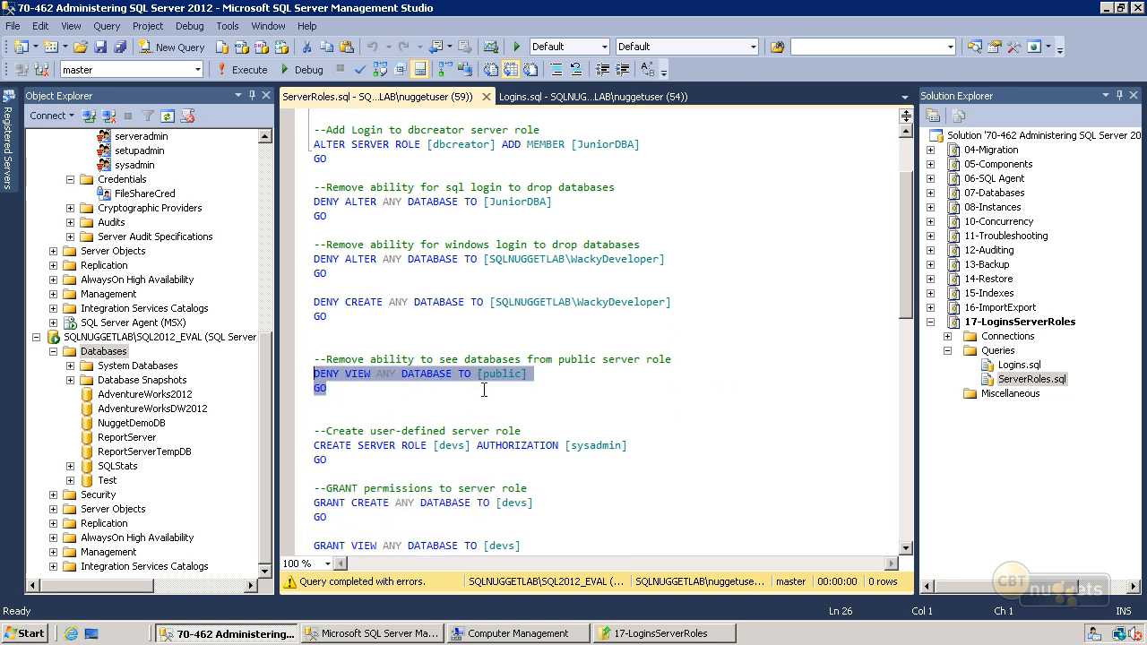
{"action": "left_click", "coordinate": [244, 76]}
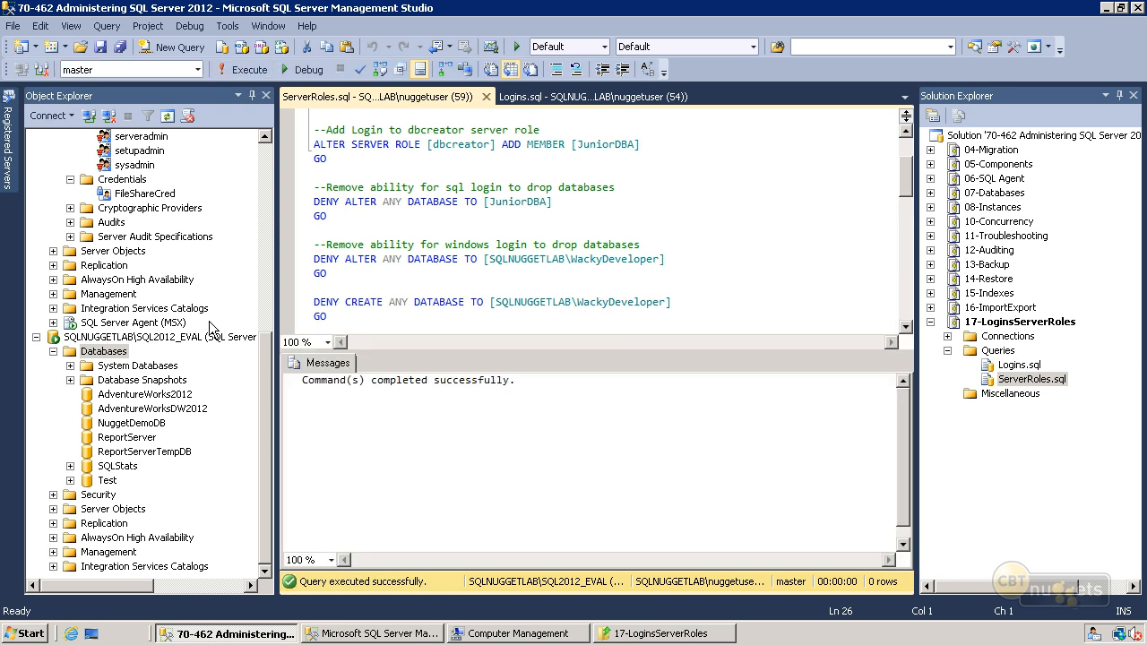
{"action": "key", "text": "ctrl+r"}
- Refresh the Databases folder in the other Management Studio window to check which databases are visible, and return to ServerRoles.sql
{"action": "left_click", "coordinate": [321, 633]}
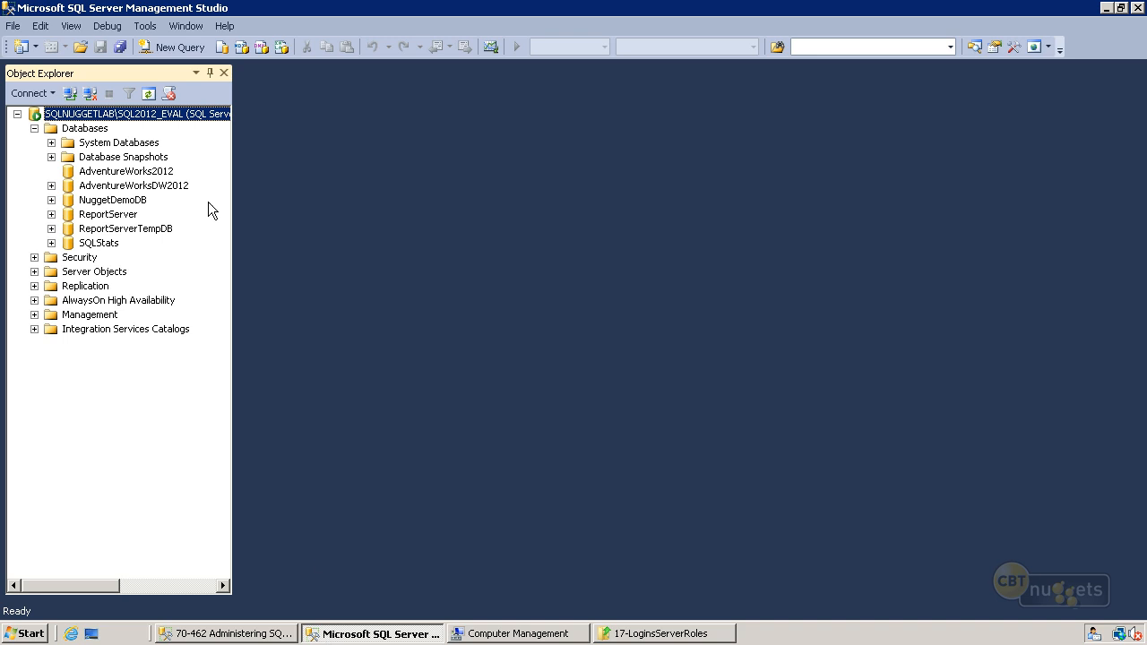
{"action": "right_click", "coordinate": [102, 130]}
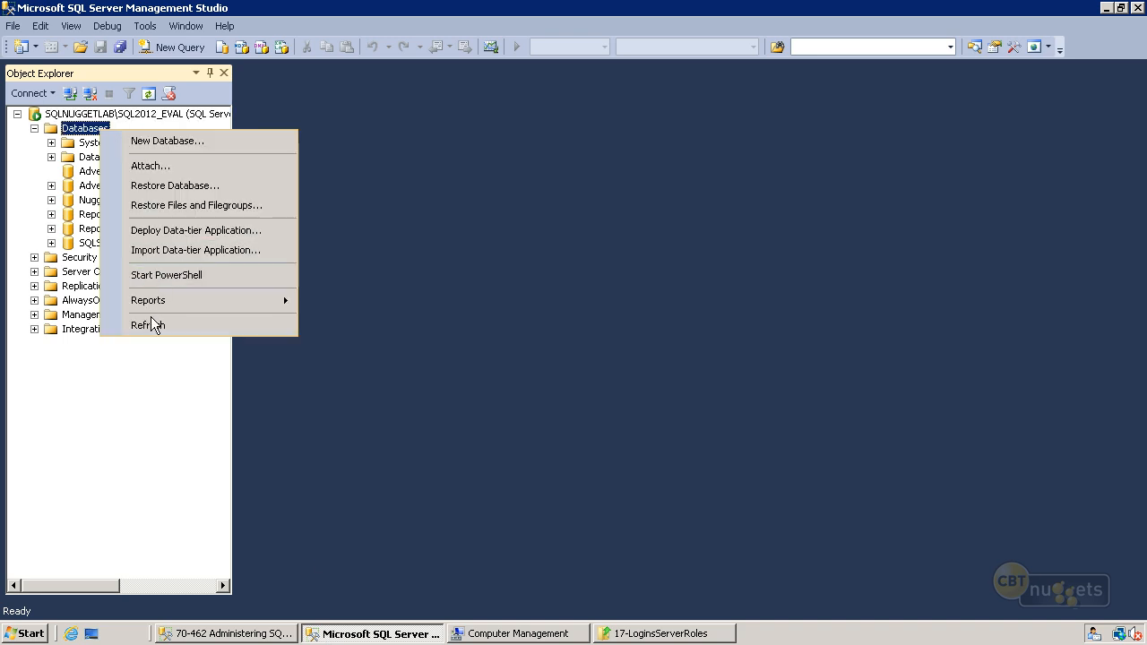
{"action": "left_click", "coordinate": [148, 324]}
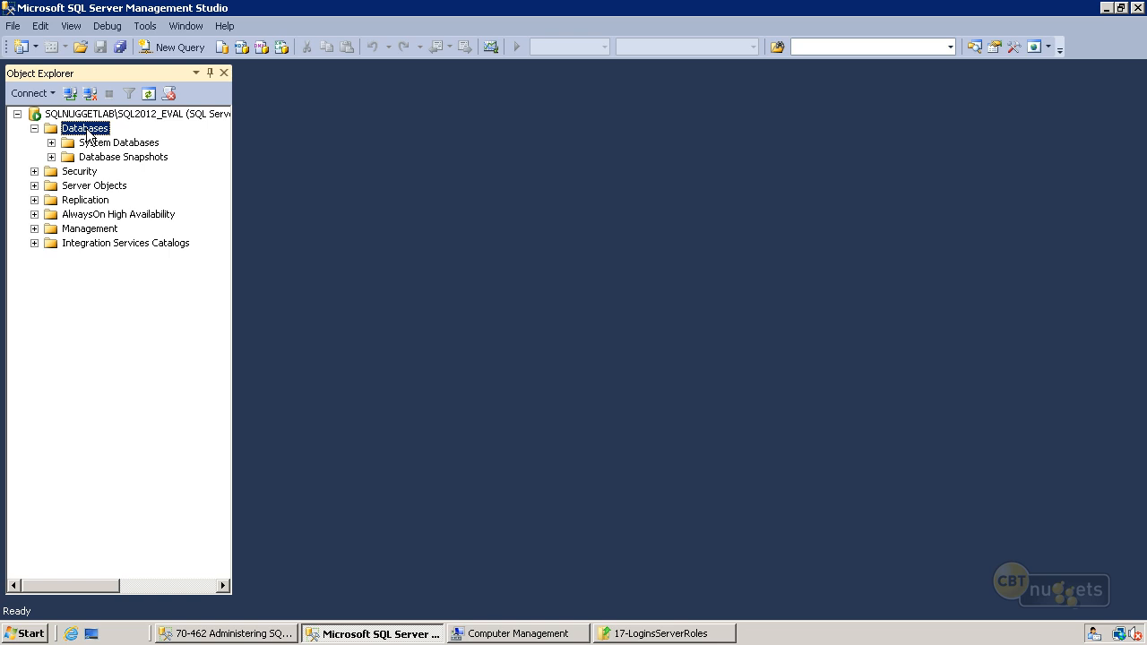
{"action": "left_click", "coordinate": [272, 638]}
{"action": "left_click", "coordinate": [360, 395]}
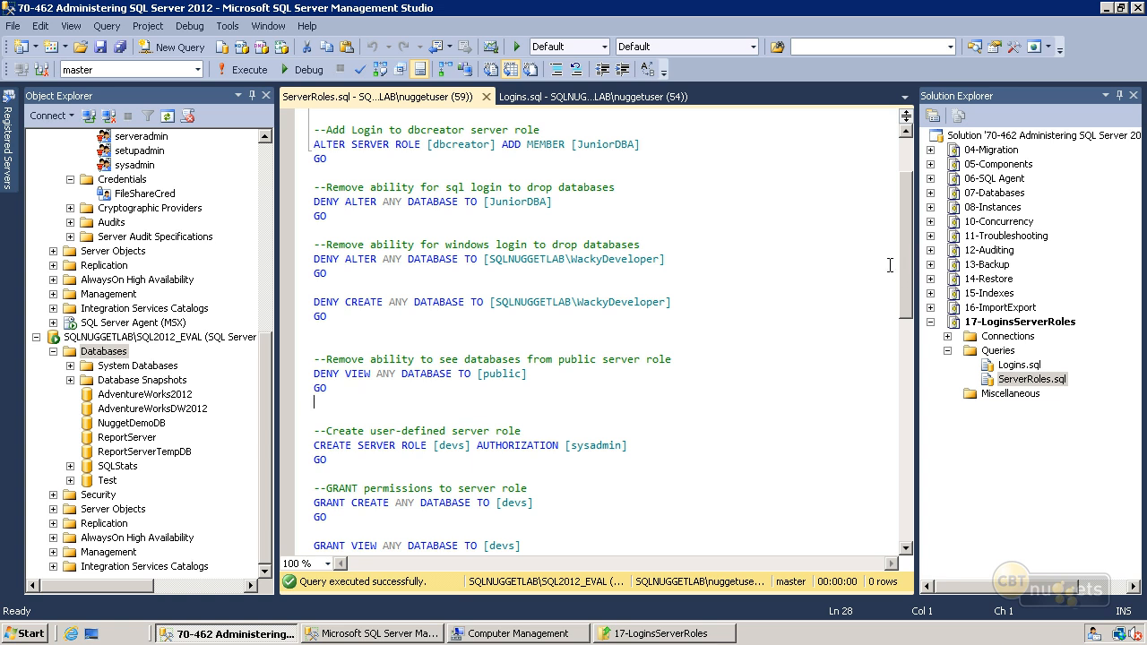
- Review the statements for the user-defined devs server role in ServerRoles.sql alongside the existing server roles in Object Explorer
{"action": "scroll", "coordinate": [913, 278], "scroll_direction": "down", "scroll_amount": 5}
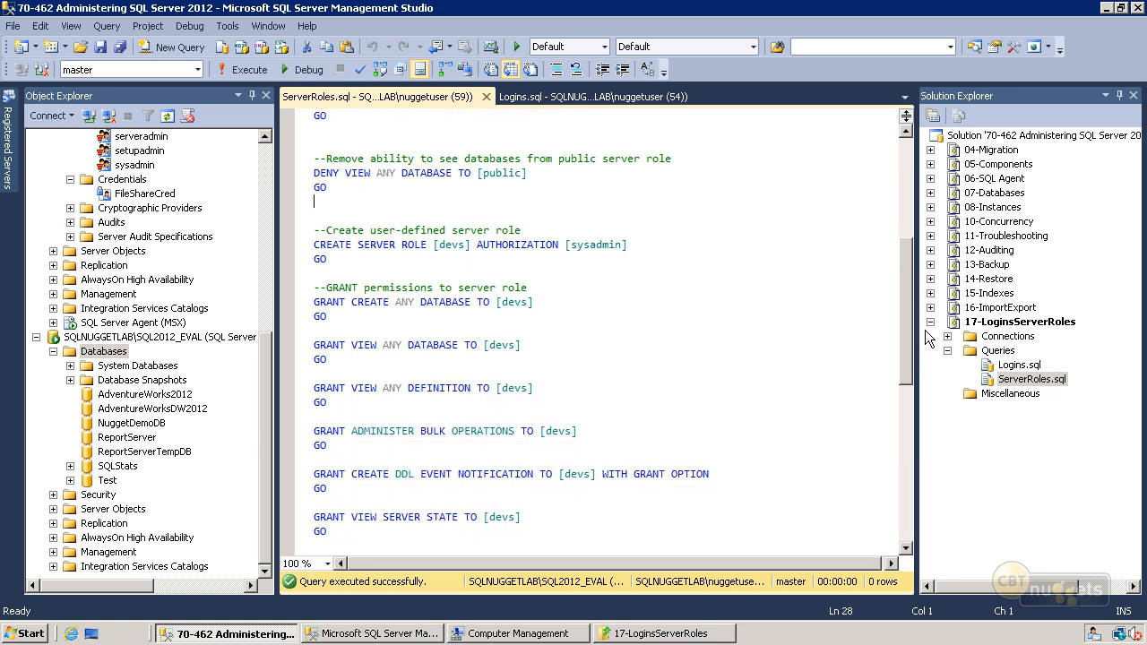
{"action": "left_click_drag", "start_coordinate": [352, 259], "coordinate": [313, 242]}
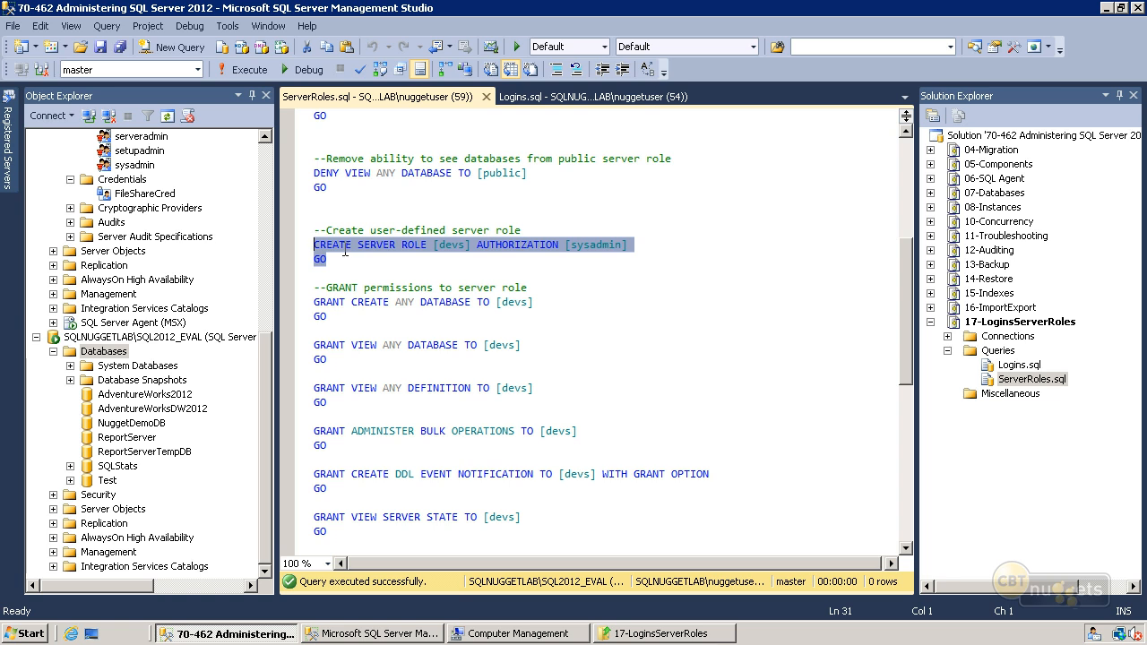
{"action": "left_click", "coordinate": [353, 260]}
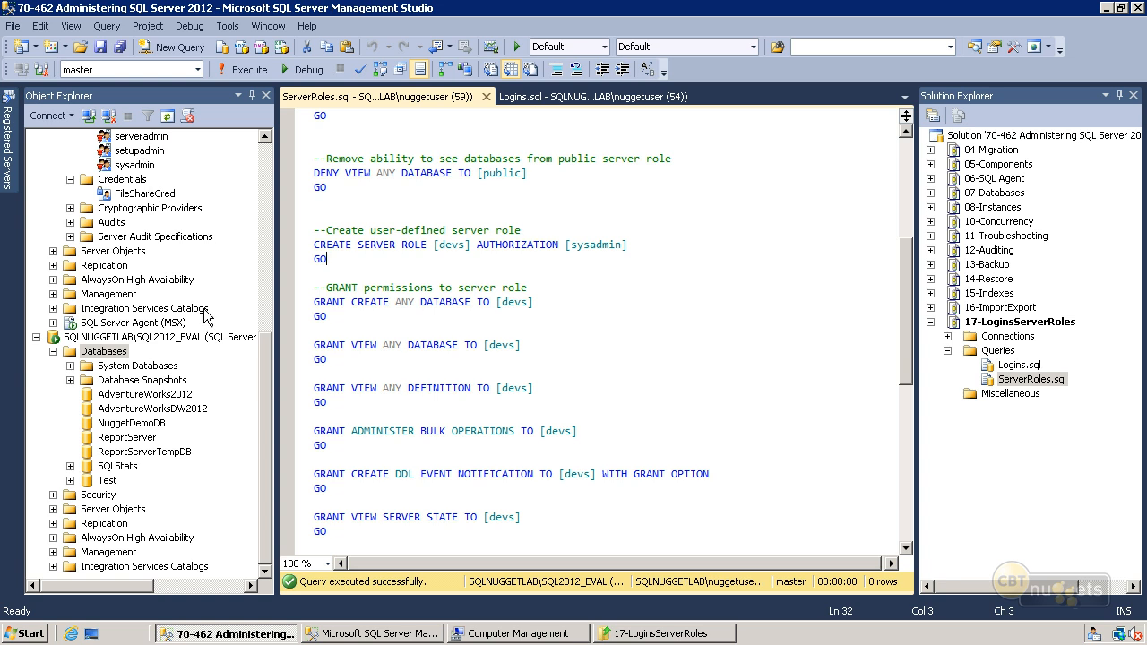
{"action": "left_click_drag", "start_coordinate": [263, 397], "coordinate": [262, 301]}
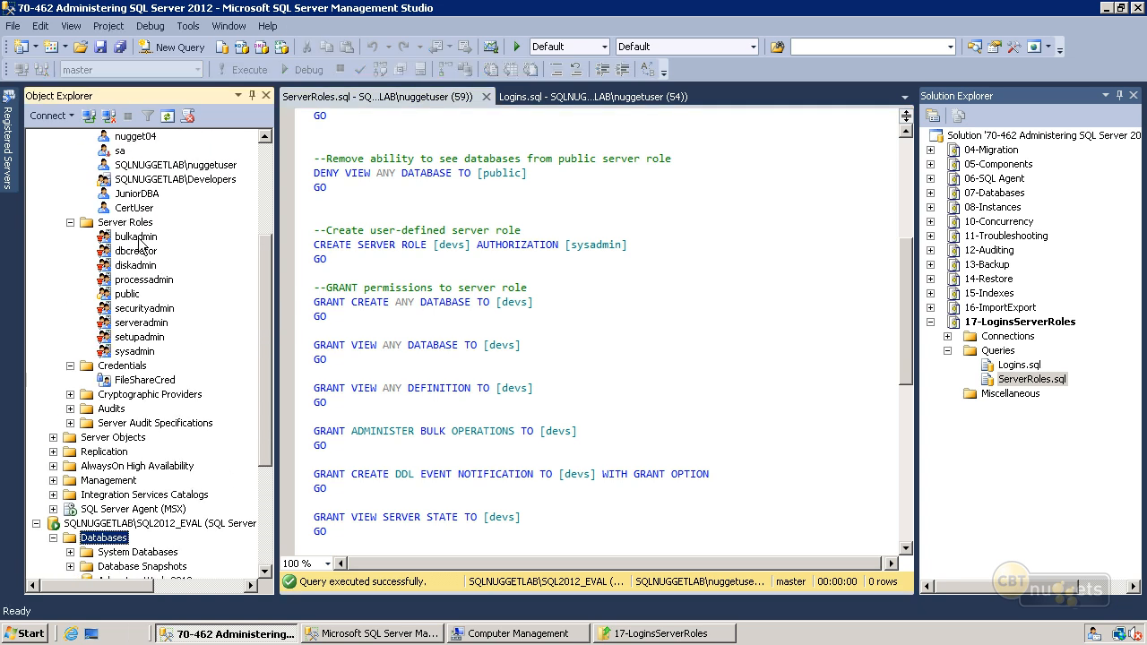
{"action": "left_click", "coordinate": [357, 312]}
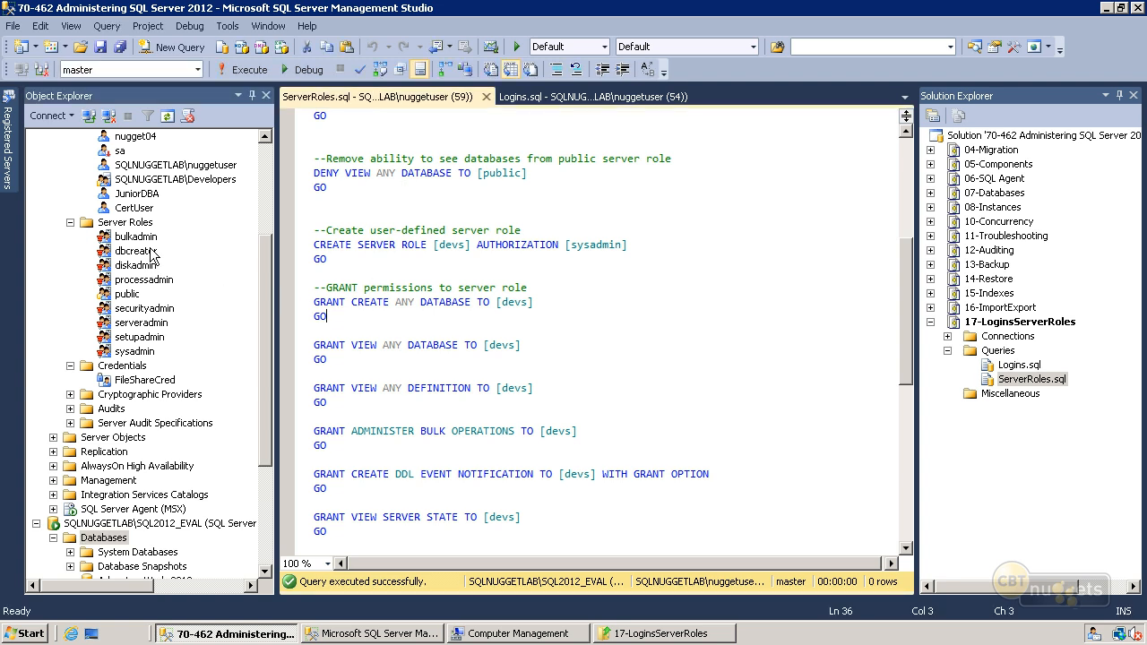
{"action": "right_click", "coordinate": [144, 253]}
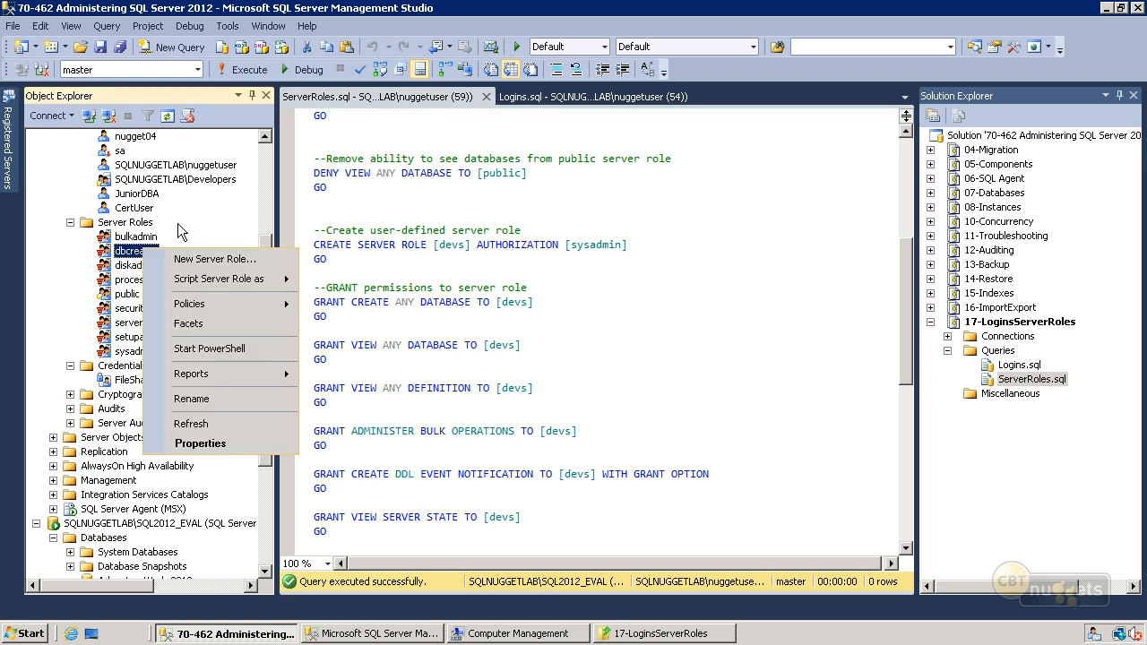
{"action": "left_click", "coordinate": [402, 324]}
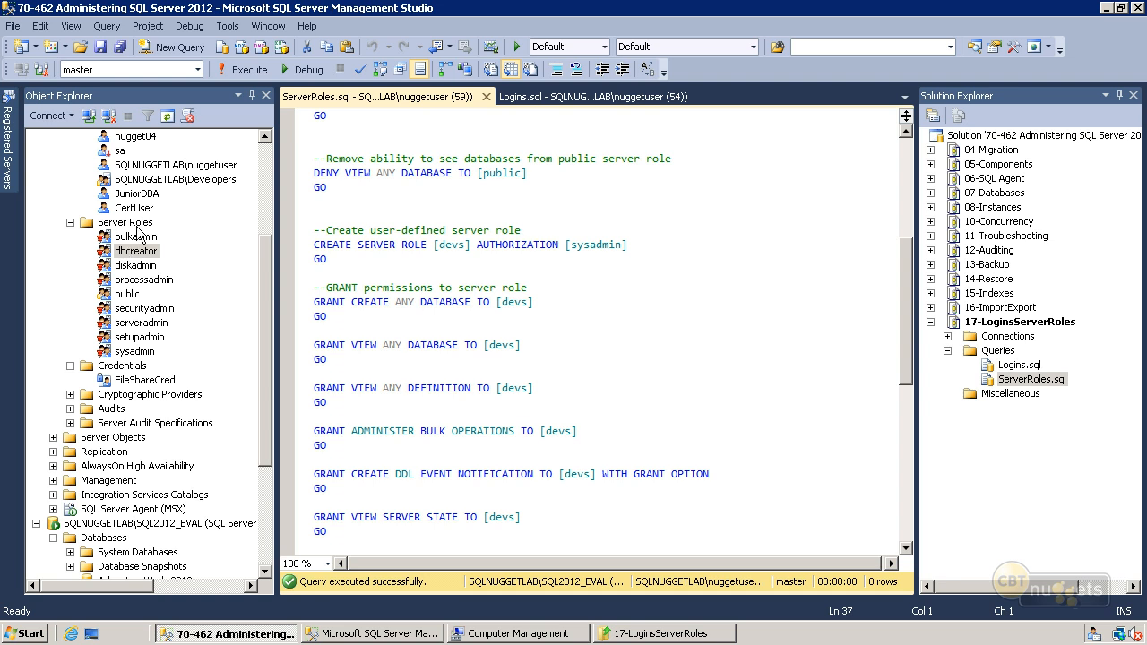
{"action": "scroll", "coordinate": [370, 337], "scroll_direction": "down", "scroll_amount": 2}
{"action": "left_click", "coordinate": [446, 195]}
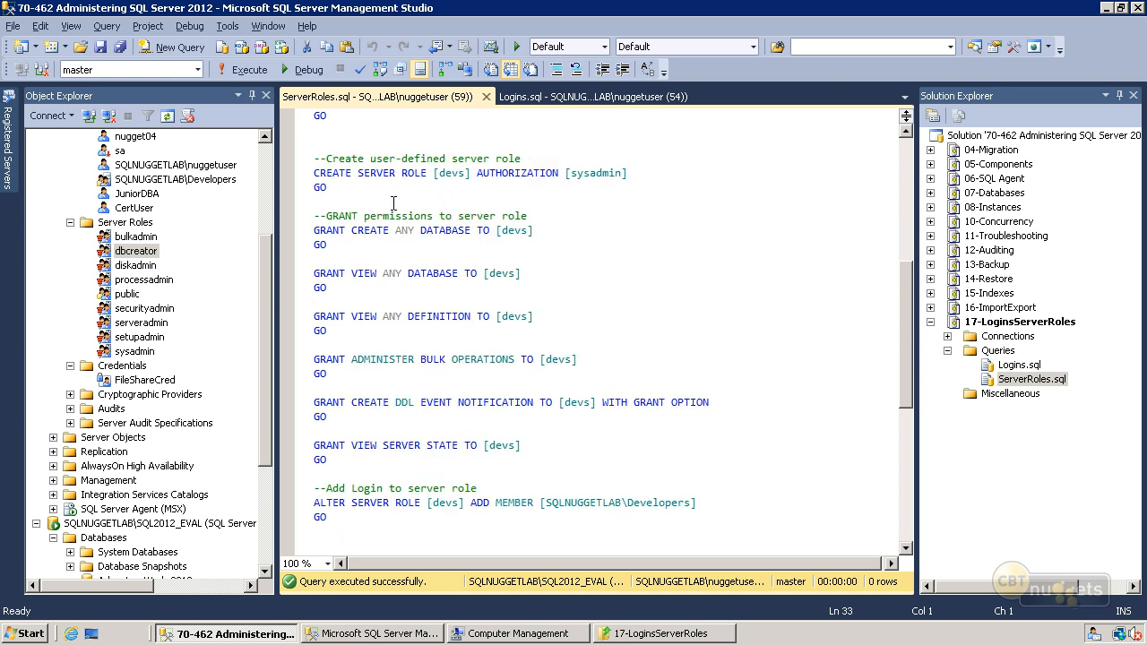
{"action": "right_click", "coordinate": [123, 230]}
{"action": "left_click", "coordinate": [153, 236]}
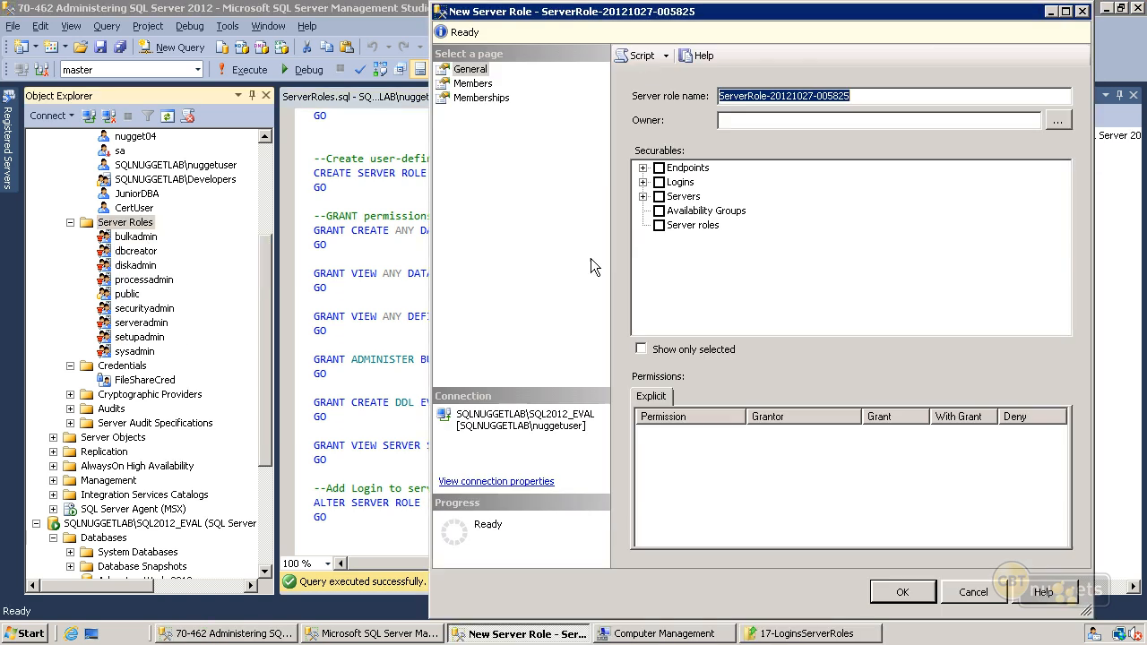
{"action": "type", "text": "devs"}
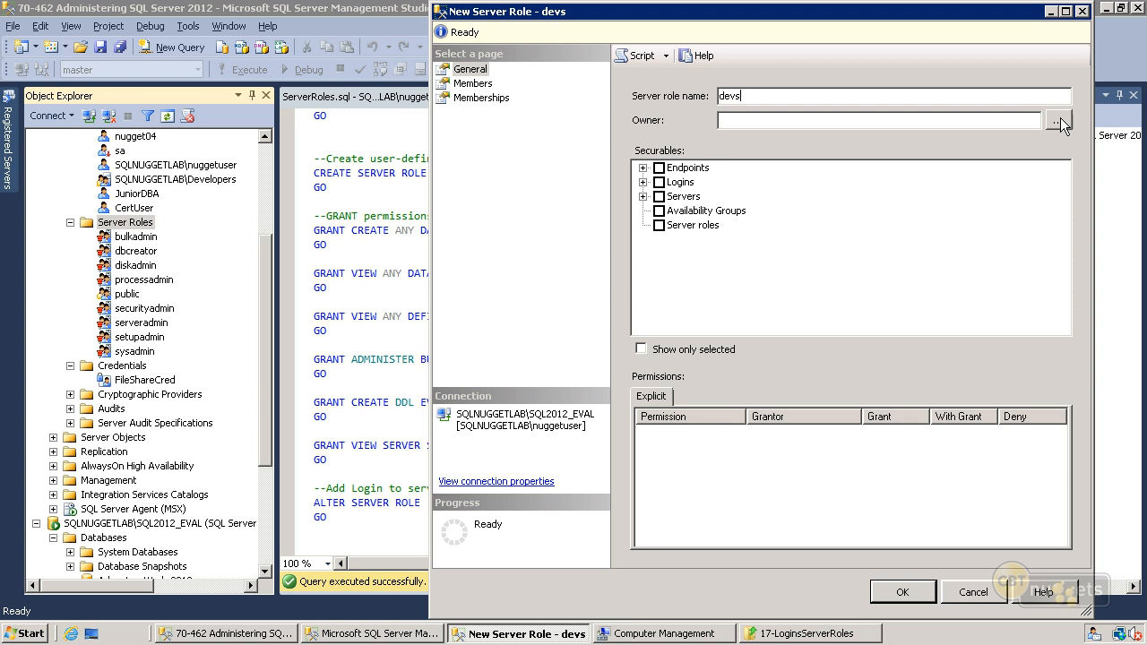
{"action": "left_click", "coordinate": [643, 196]}
{"action": "left_click", "coordinate": [676, 211]}
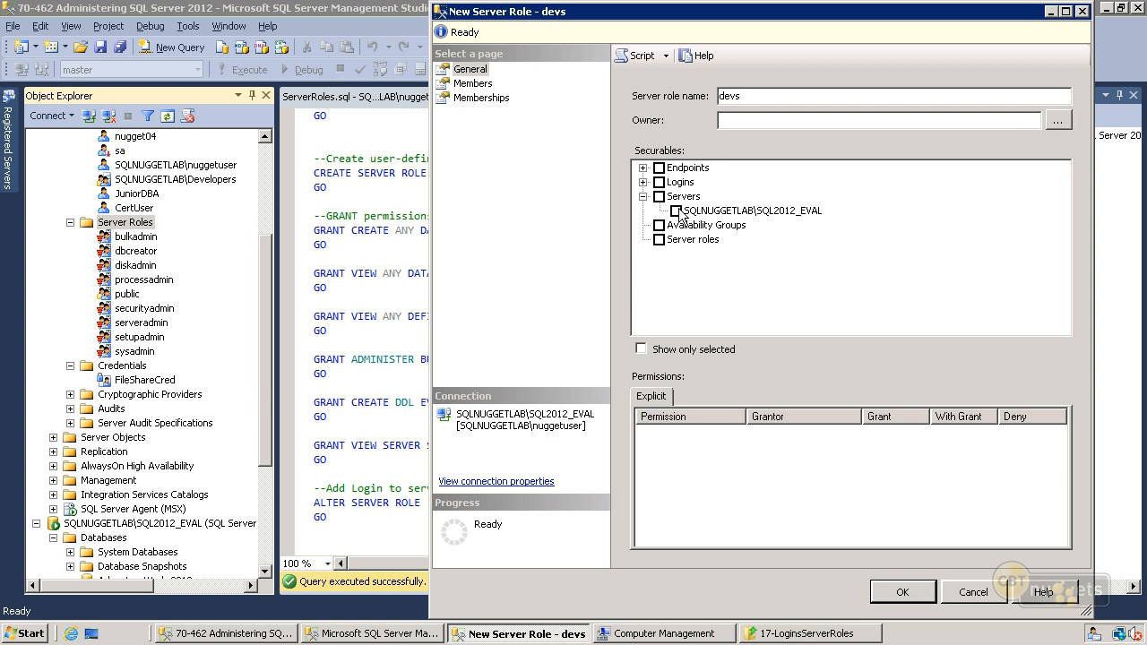
{"action": "mouse_move", "coordinate": [1062, 435]}
{"action": "left_mouse_down"}
{"action": "mouse_move", "coordinate": [1062, 514]}
{"action": "mouse_move", "coordinate": [1064, 440]}
{"action": "left_mouse_up"}
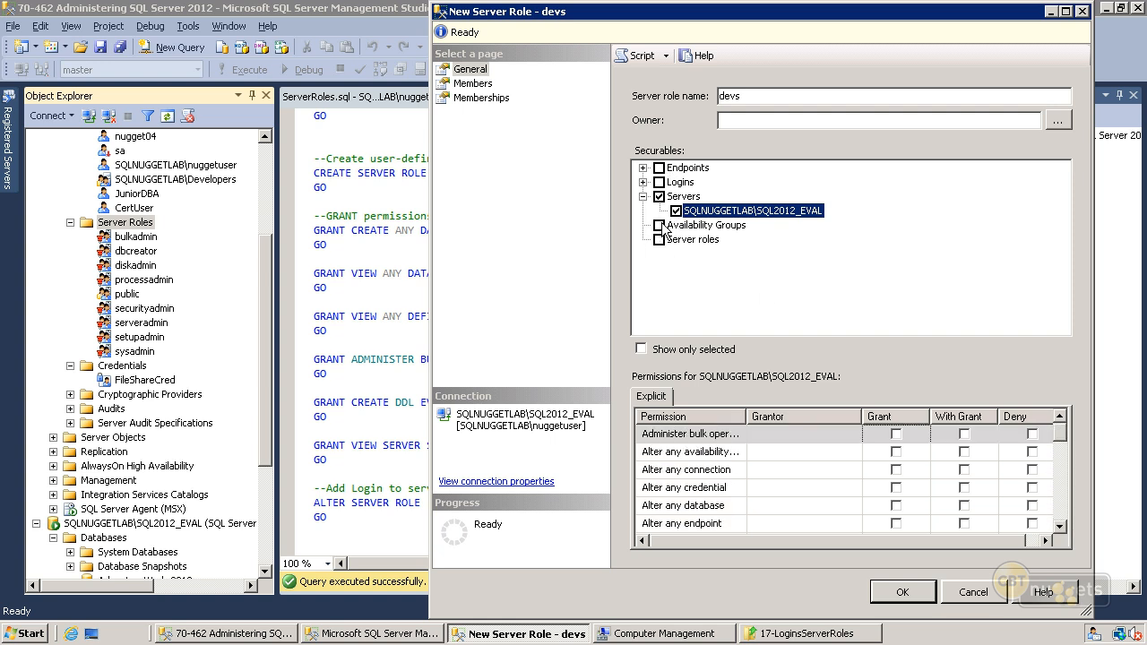
{"action": "left_click", "coordinate": [974, 593]}
- Run the statement creating server role devs with sysadmin authorization, refresh the Server Roles folder, select devs, and hide the messages pane
{"action": "left_click_drag", "start_coordinate": [350, 191], "coordinate": [297, 183]}
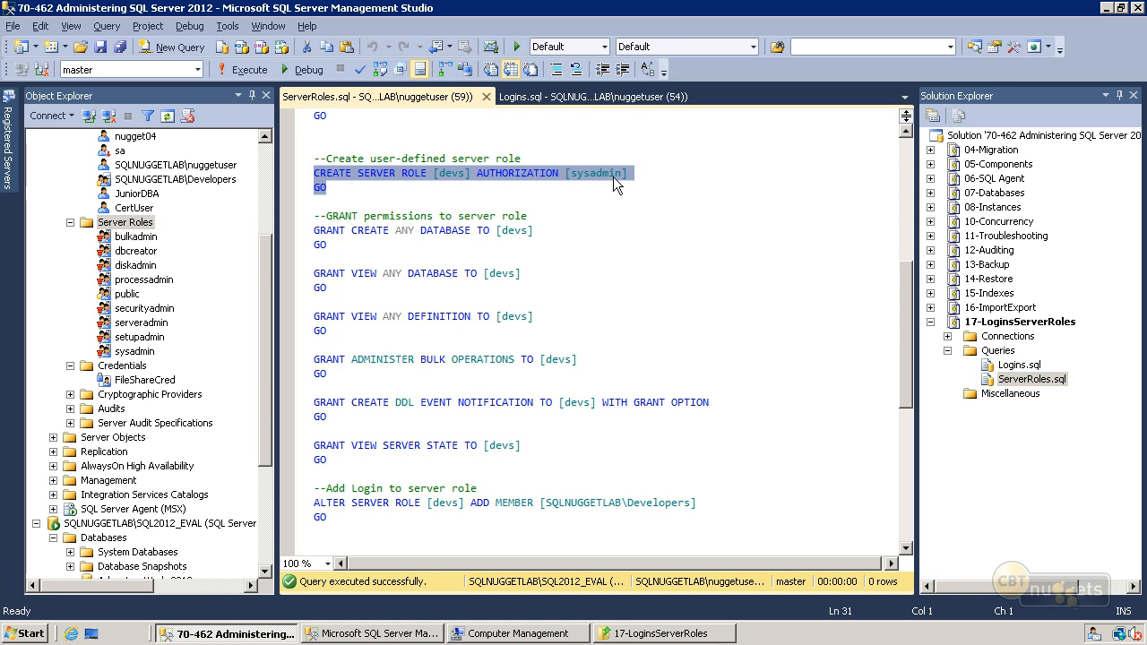
{"action": "left_click", "coordinate": [236, 73]}
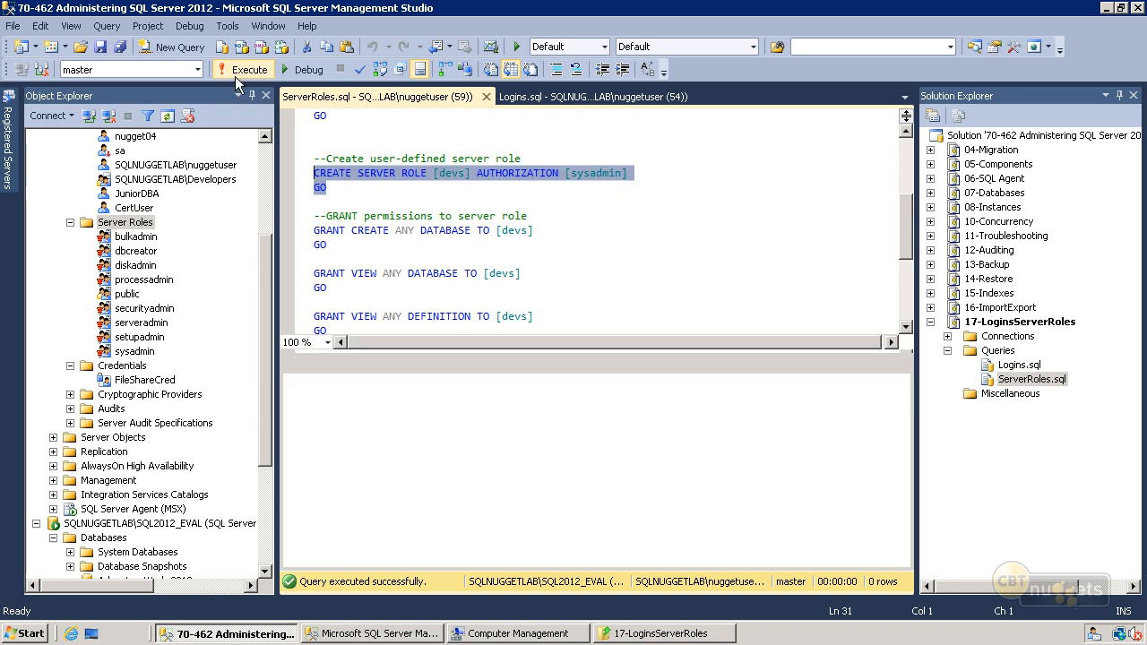
{"action": "left_click", "coordinate": [134, 224]}
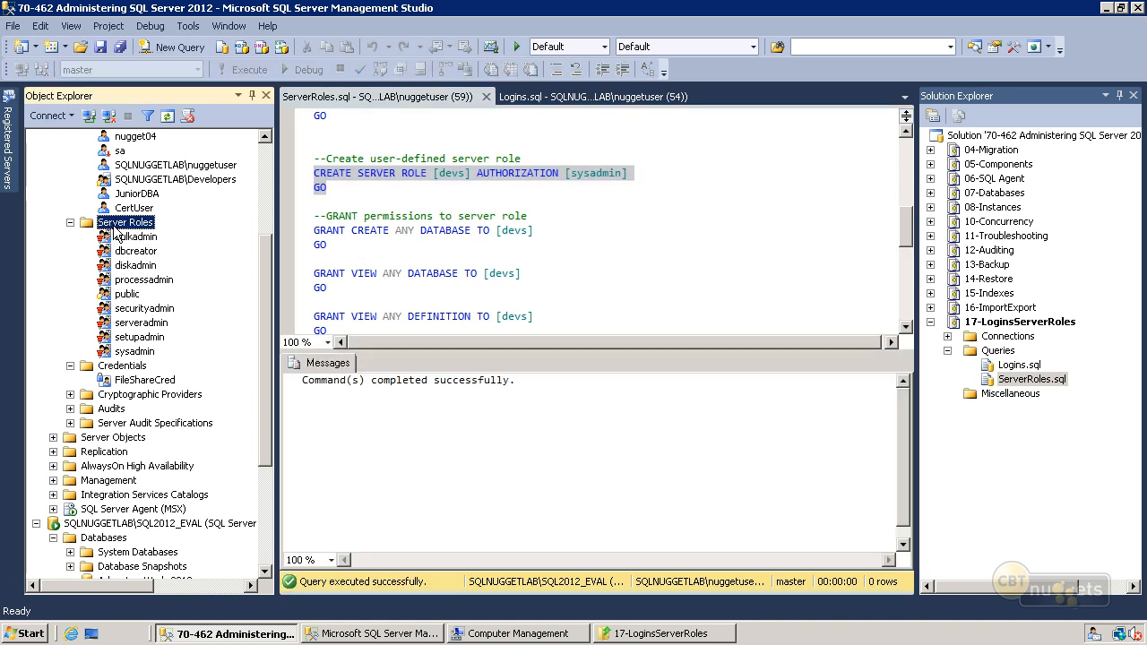
{"action": "right_click", "coordinate": [116, 230]}
{"action": "left_click", "coordinate": [158, 333]}
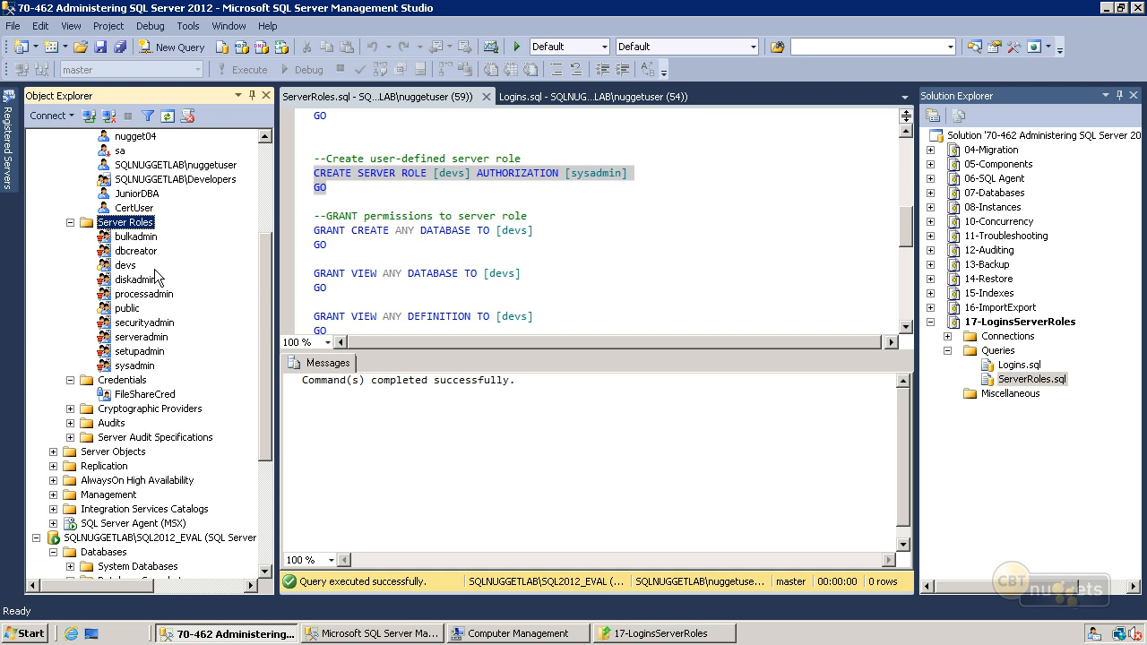
{"action": "left_click", "coordinate": [126, 265]}
{"action": "left_click", "coordinate": [342, 277]}
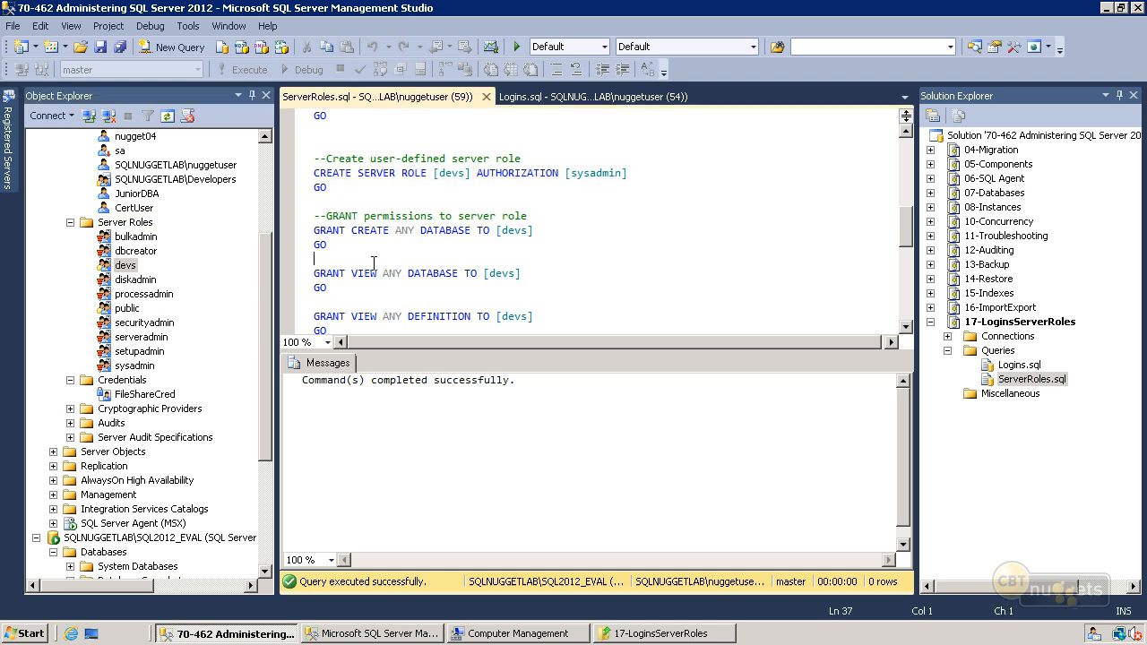
{"action": "key", "text": "ctrl+r"}
- Run all six GRANT statements from CREATE ANY DATABASE through VIEW SERVER STATE for devs, and hide the messages pane
{"action": "left_click_drag", "start_coordinate": [342, 466], "coordinate": [307, 236]}
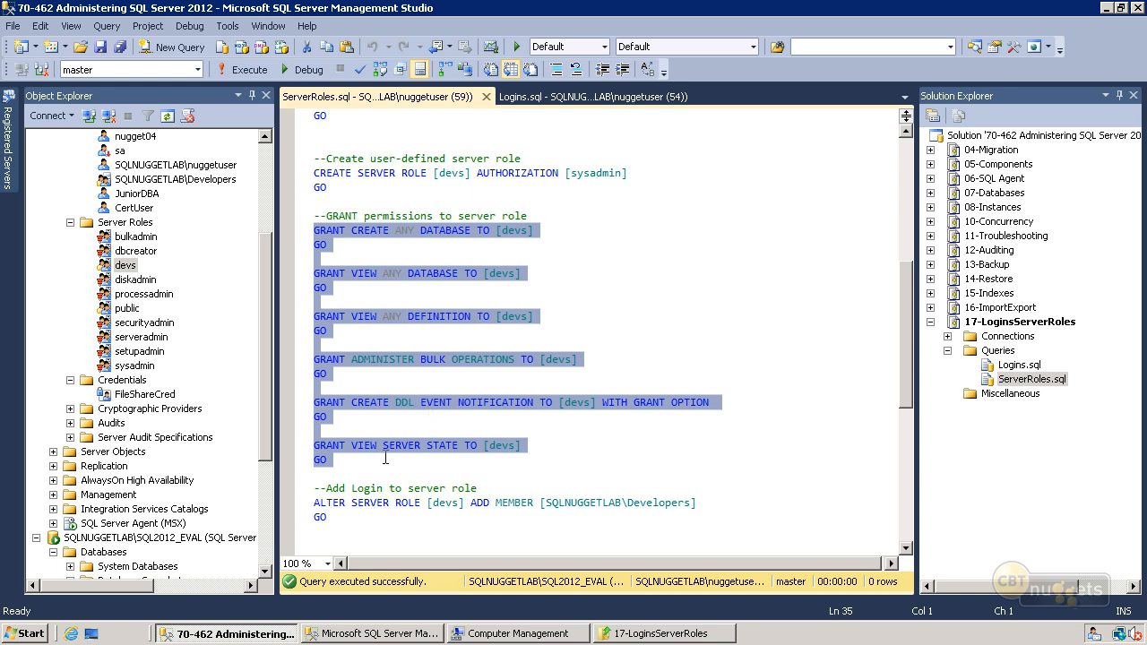
{"action": "left_click", "coordinate": [239, 69]}
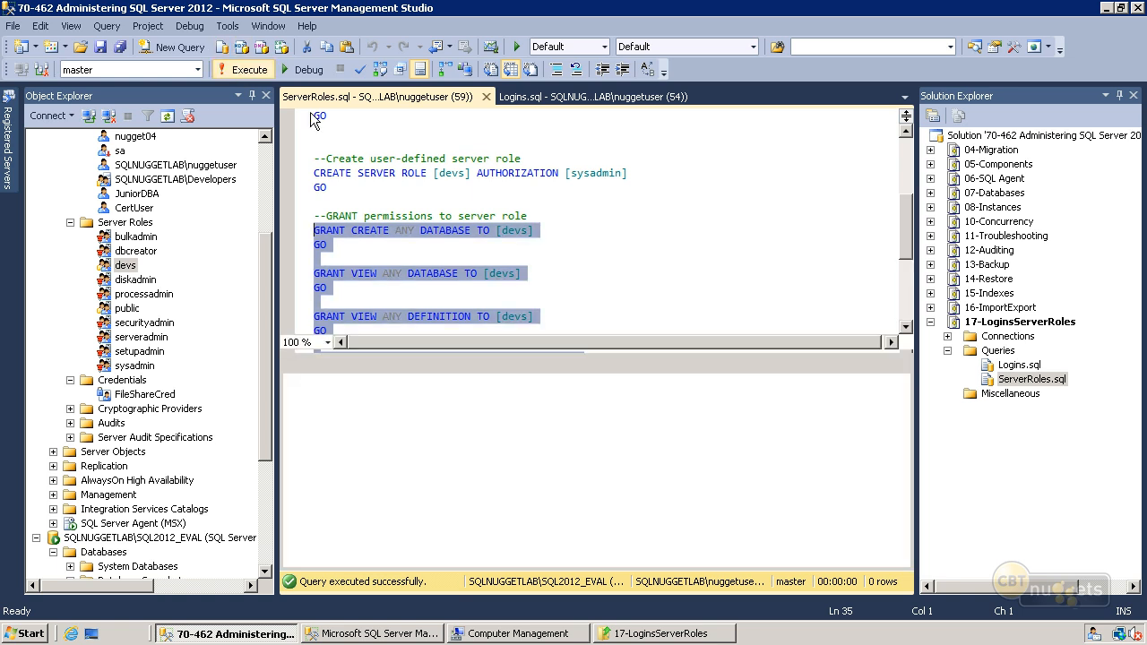
{"action": "key", "text": "ctrl+r"}
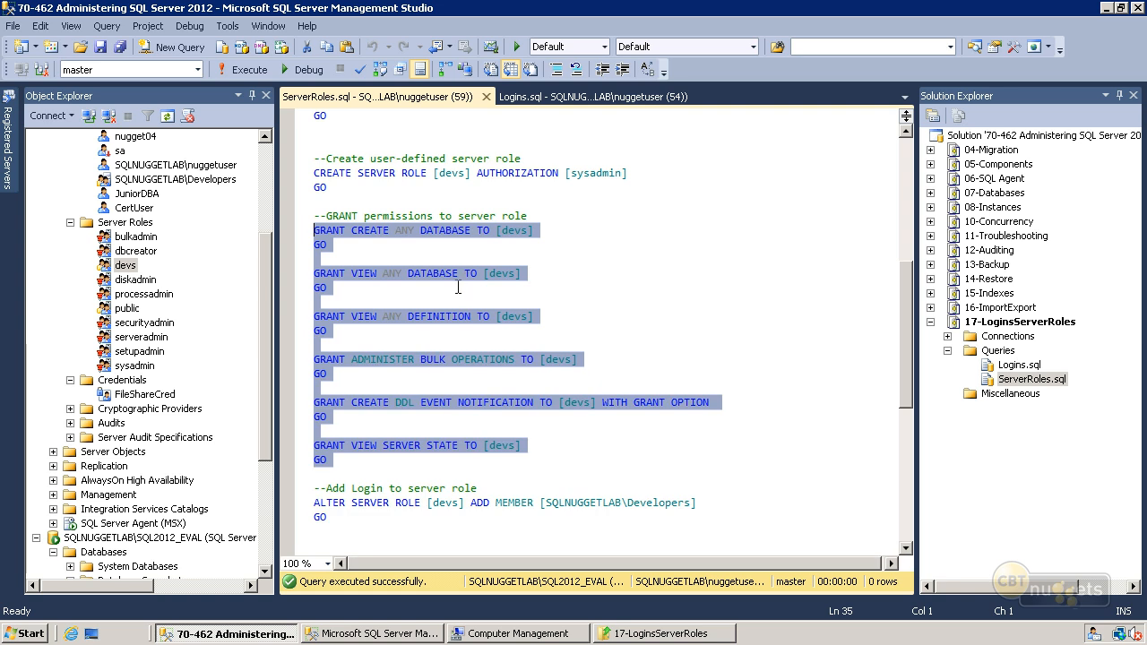
{"action": "left_click", "coordinate": [460, 285]}
- Run the statement adding SQLNUGGETLAB\Developers as a member of the devs server role, and hide the messages pane
{"action": "left_click_drag", "start_coordinate": [343, 518], "coordinate": [311, 503]}
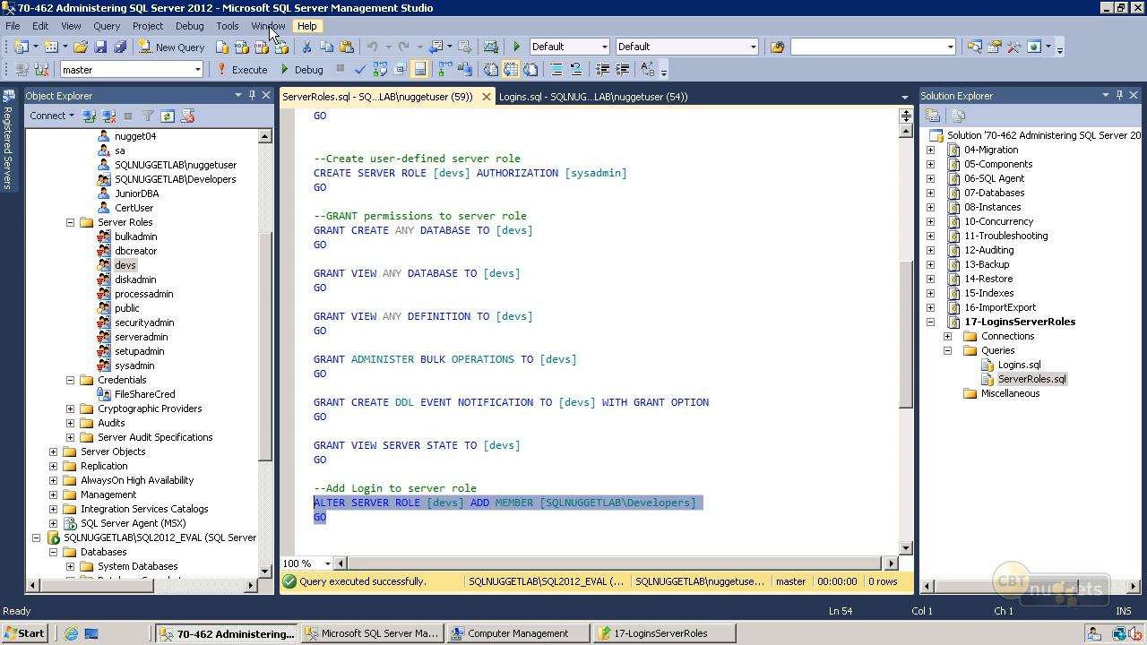
{"action": "left_click", "coordinate": [242, 69]}
{"action": "key", "text": "ctrl+r"}
{"action": "left_click", "coordinate": [484, 386]}
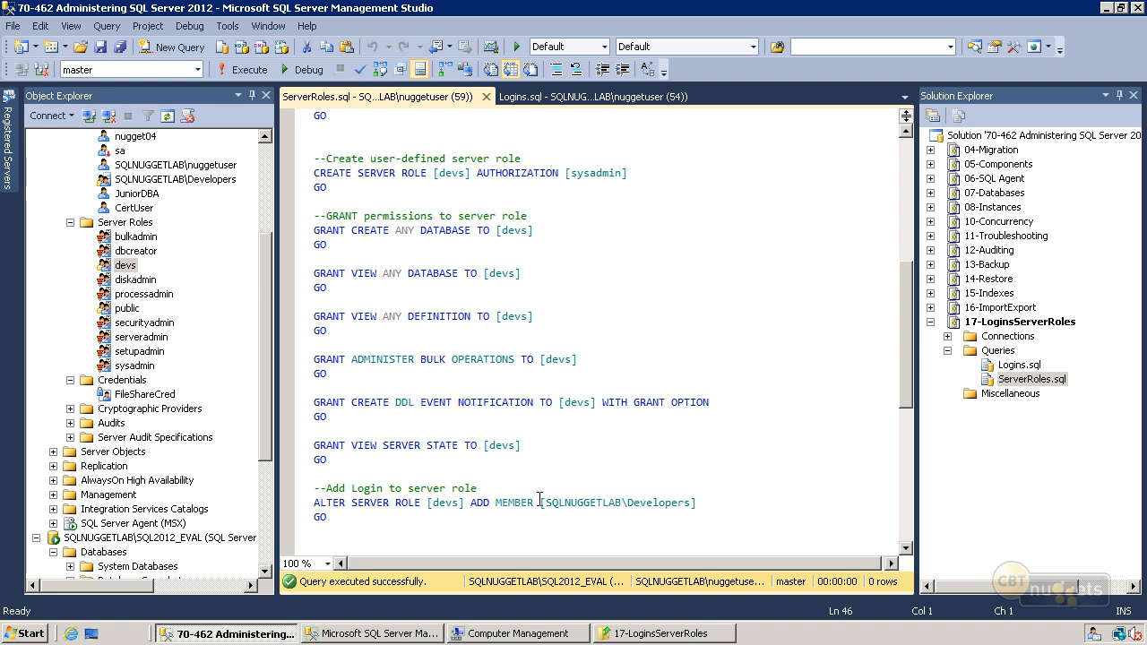
- Inspect the devs server role's members, explicit permissions on SQLNUGGETLAB\SQL2012_EVAL and role memberships, and close its properties without changes
{"action": "right_click", "coordinate": [134, 274]}
{"action": "left_click", "coordinate": [159, 486]}
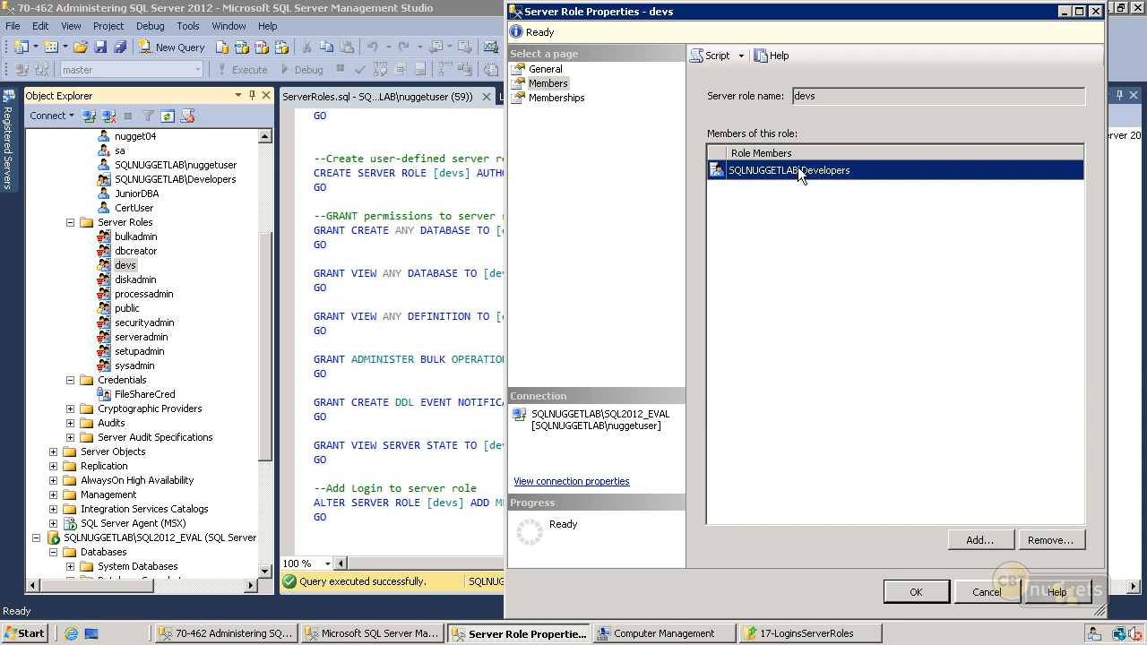
{"action": "left_click", "coordinate": [542, 69]}
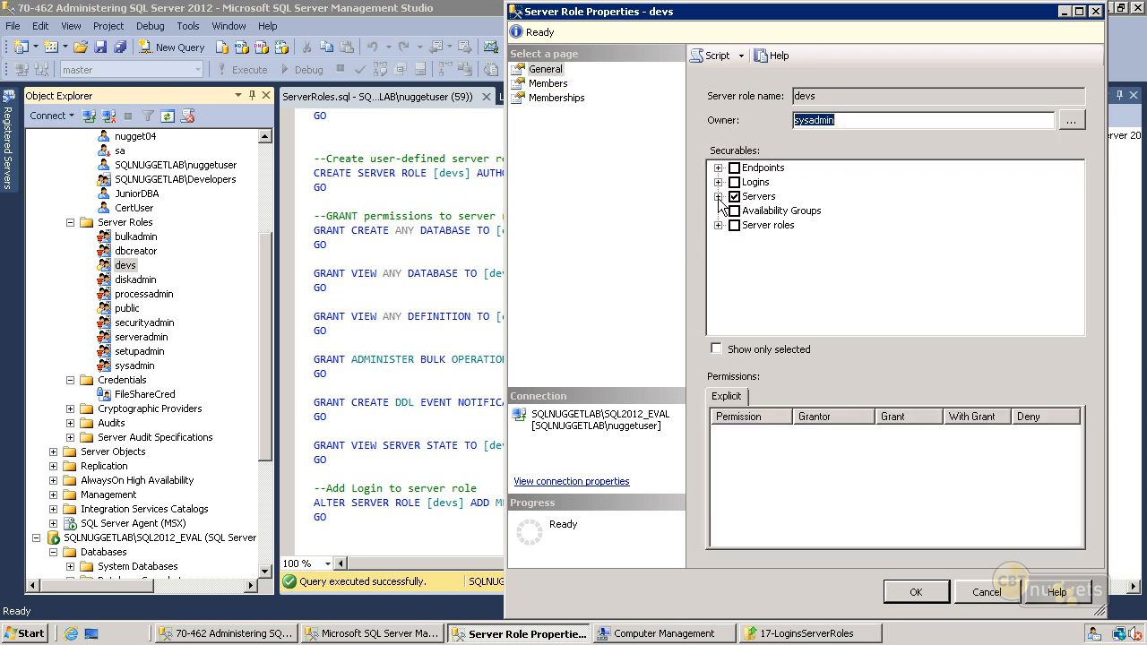
{"action": "left_click", "coordinate": [718, 196]}
{"action": "left_click", "coordinate": [784, 213]}
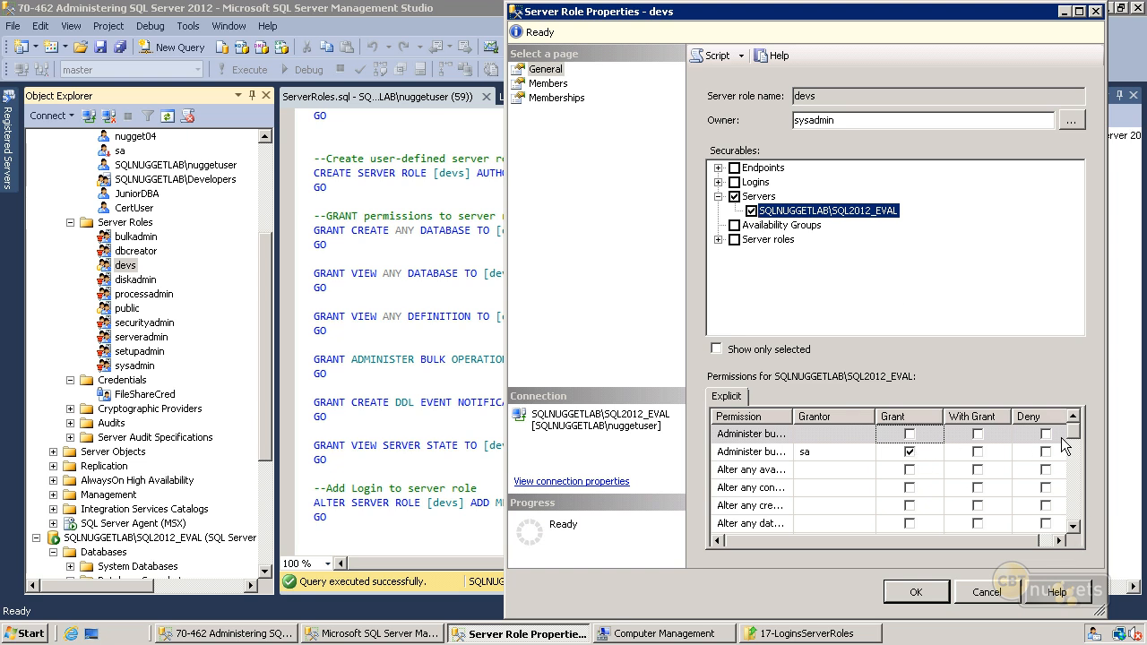
{"action": "mouse_move", "coordinate": [1073, 432]}
{"action": "left_mouse_down"}
{"action": "mouse_move", "coordinate": [1078, 529]}
{"action": "mouse_move", "coordinate": [1083, 433]}
{"action": "left_mouse_up"}
{"action": "left_click", "coordinate": [557, 98]}
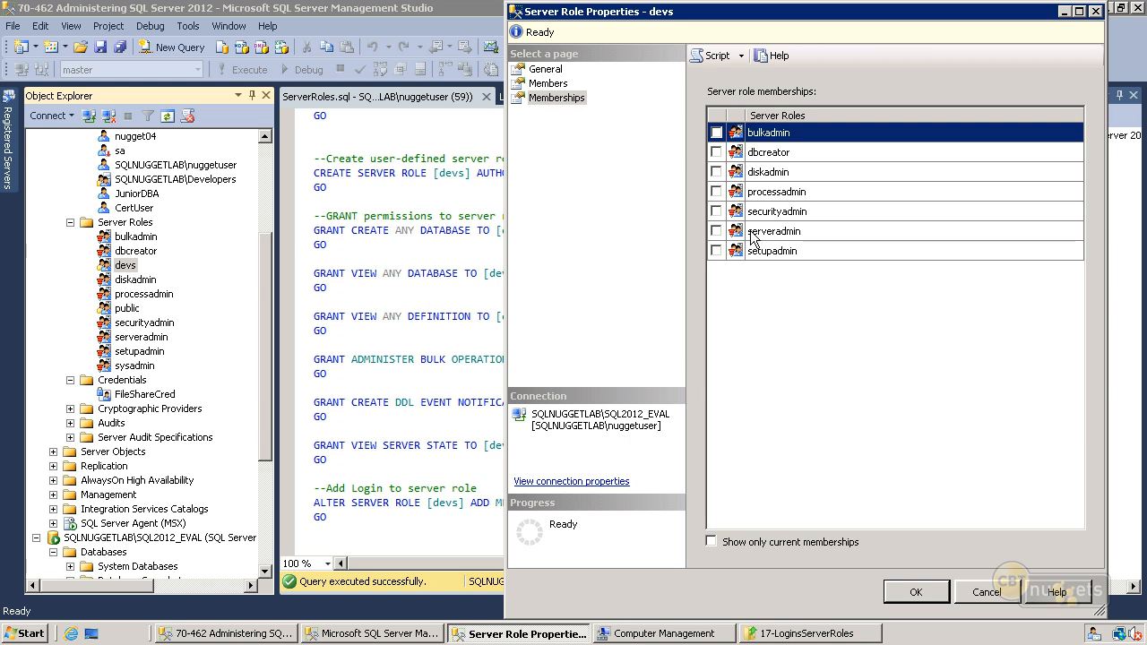
{"action": "left_click", "coordinate": [547, 70]}
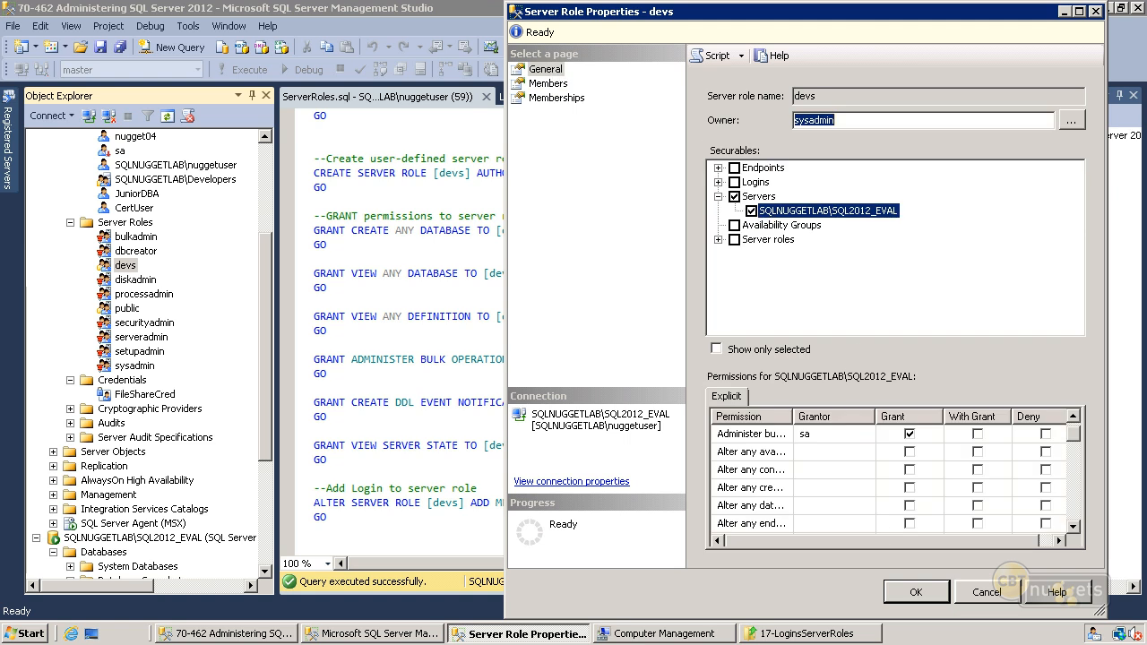
{"action": "left_click", "coordinate": [982, 597]}
{"action": "left_click", "coordinate": [609, 471]}
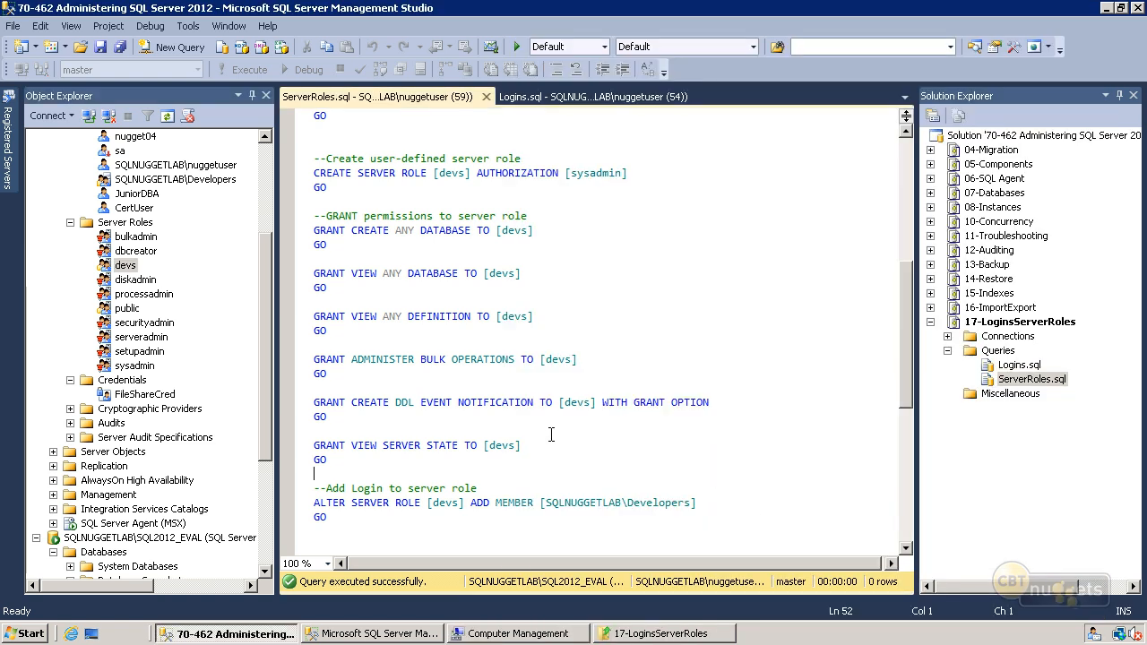
- Create a database named lol in the other Management Studio window connected as WackyDeveloper, and return to ServerRoles.sql
{"action": "left_click", "coordinate": [354, 637]}
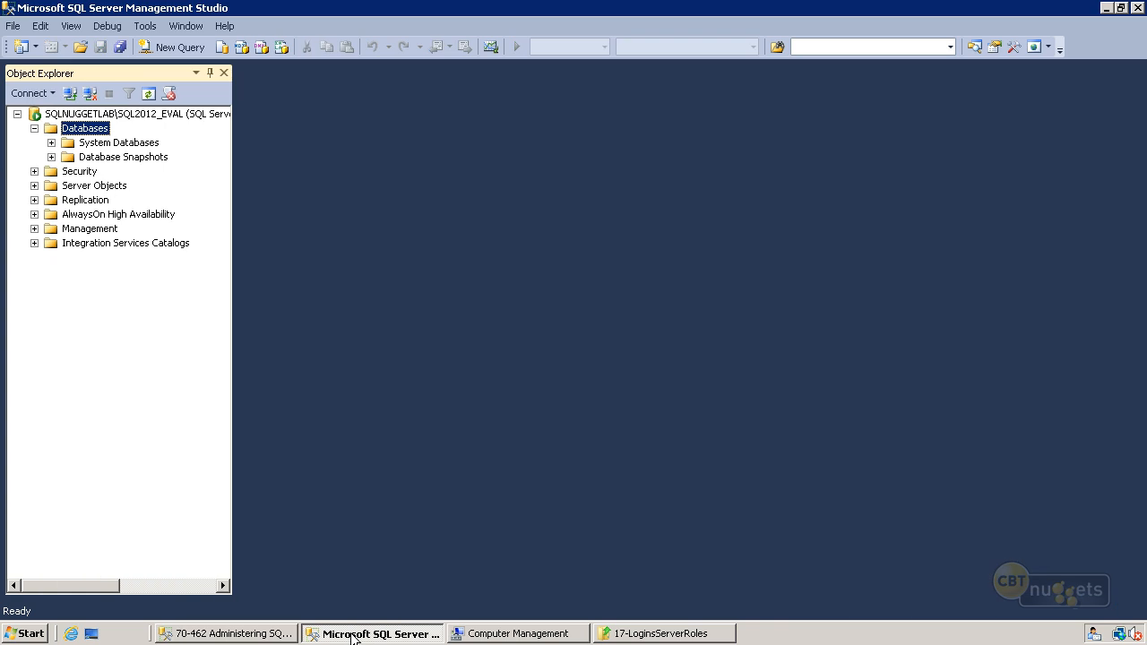
{"action": "right_click", "coordinate": [92, 132]}
{"action": "left_click", "coordinate": [98, 143]}
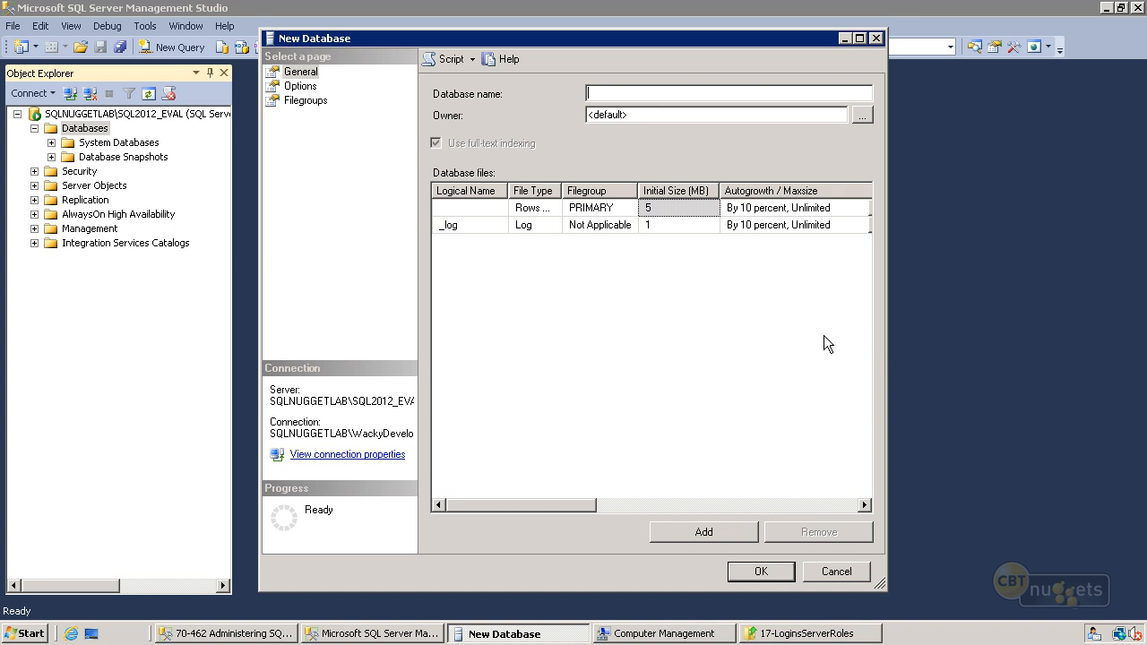
{"action": "type", "text": "lol"}
{"action": "left_click", "coordinate": [778, 577]}
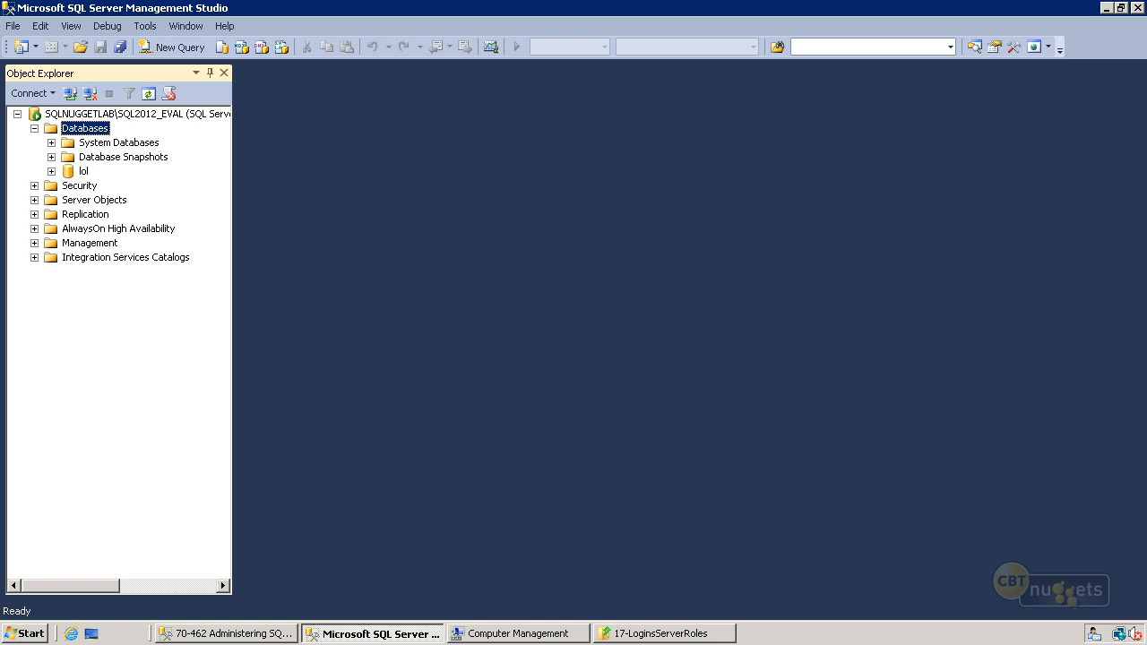
{"action": "left_click", "coordinate": [274, 639]}
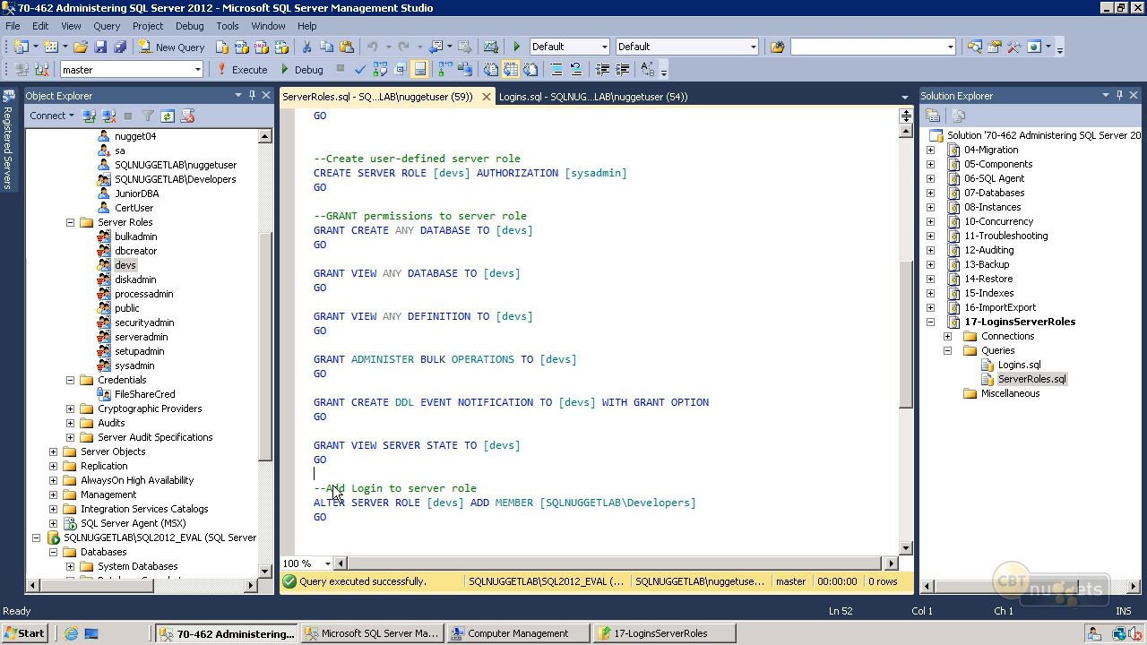